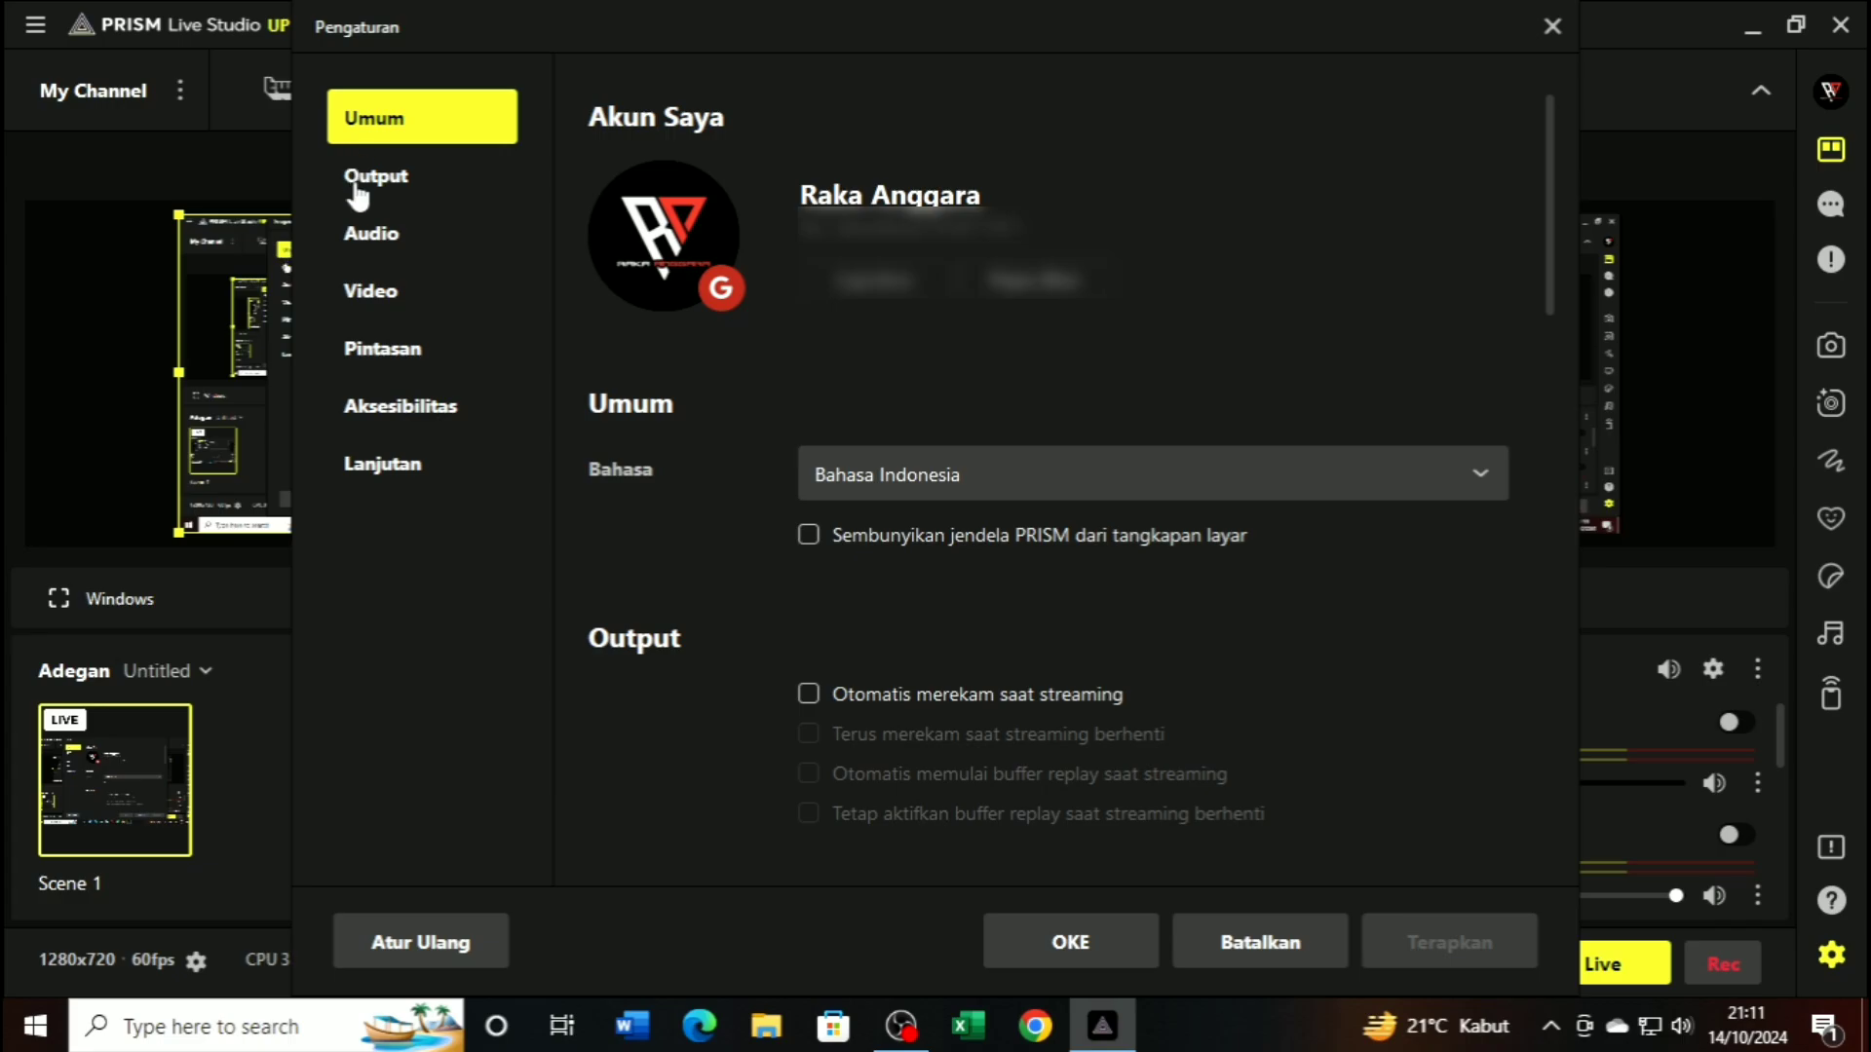
Look through the Output, Audio, Video, Lanjutan, Aksesibilitas and Pintasan settings categories
left_click(385, 191)
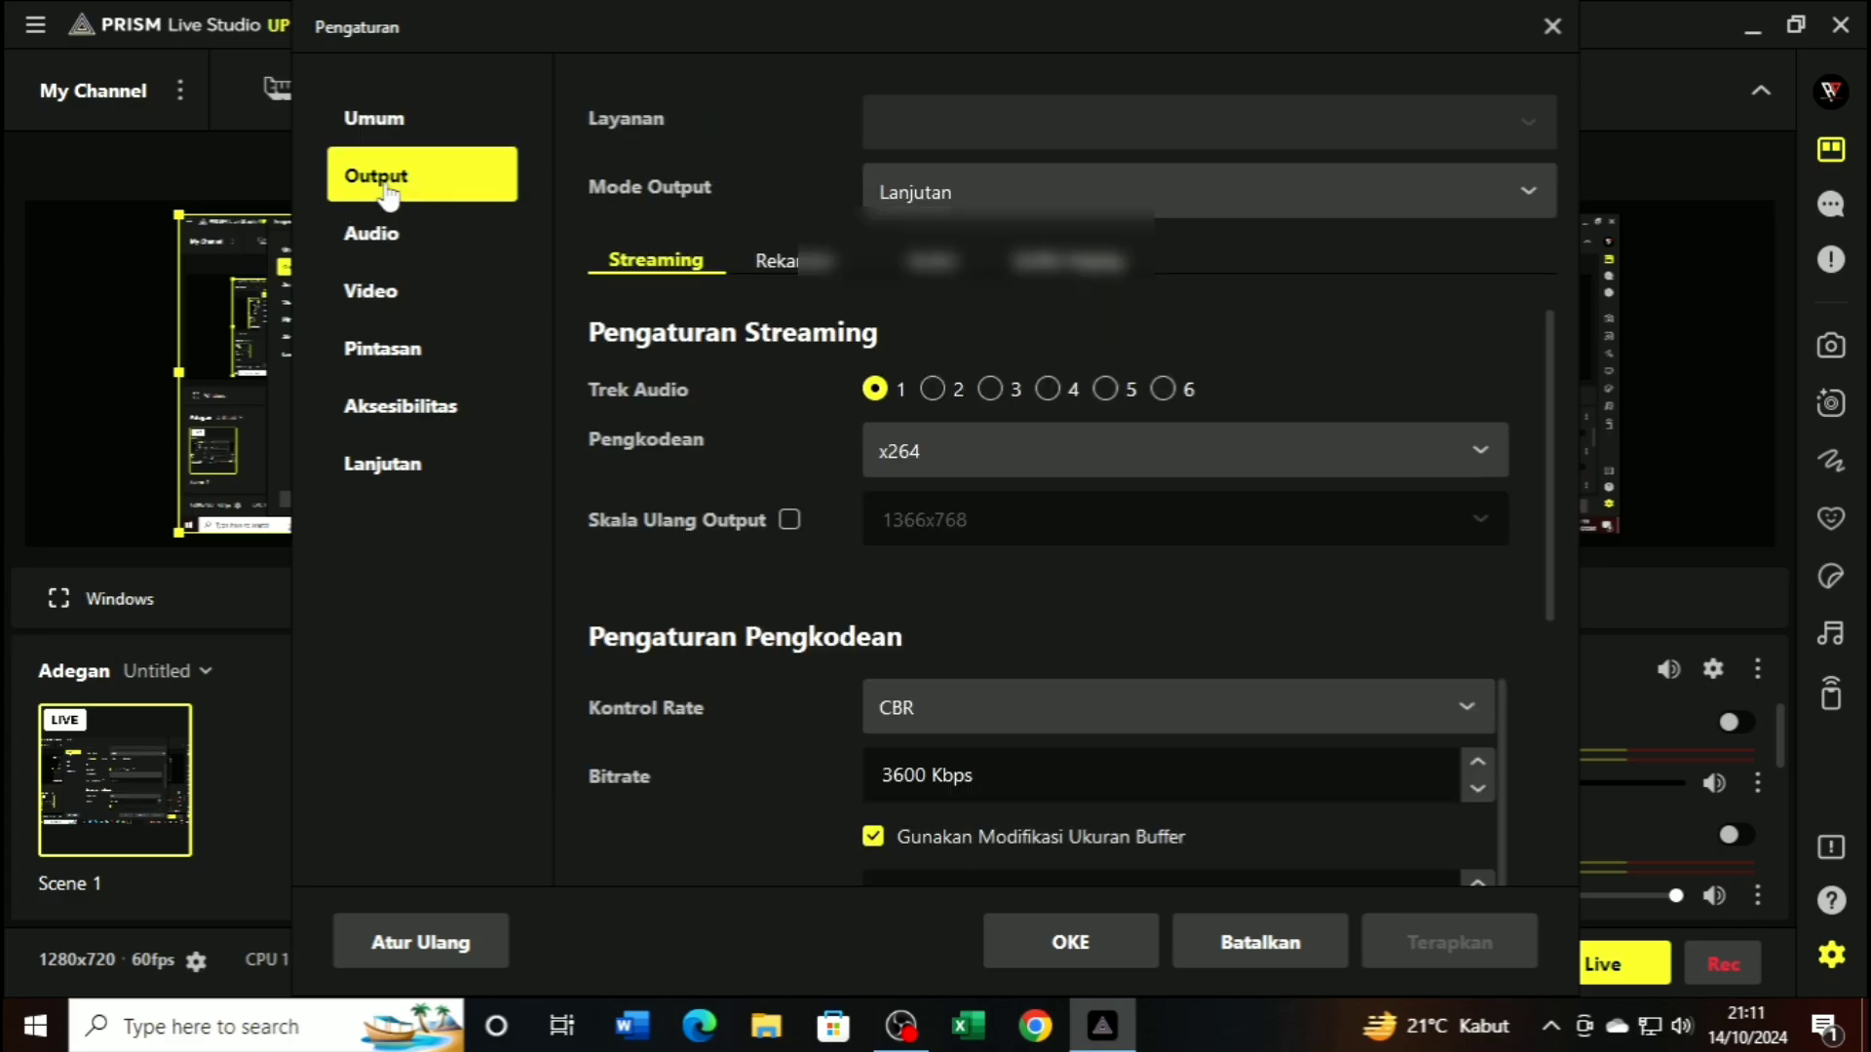
left_click(380, 231)
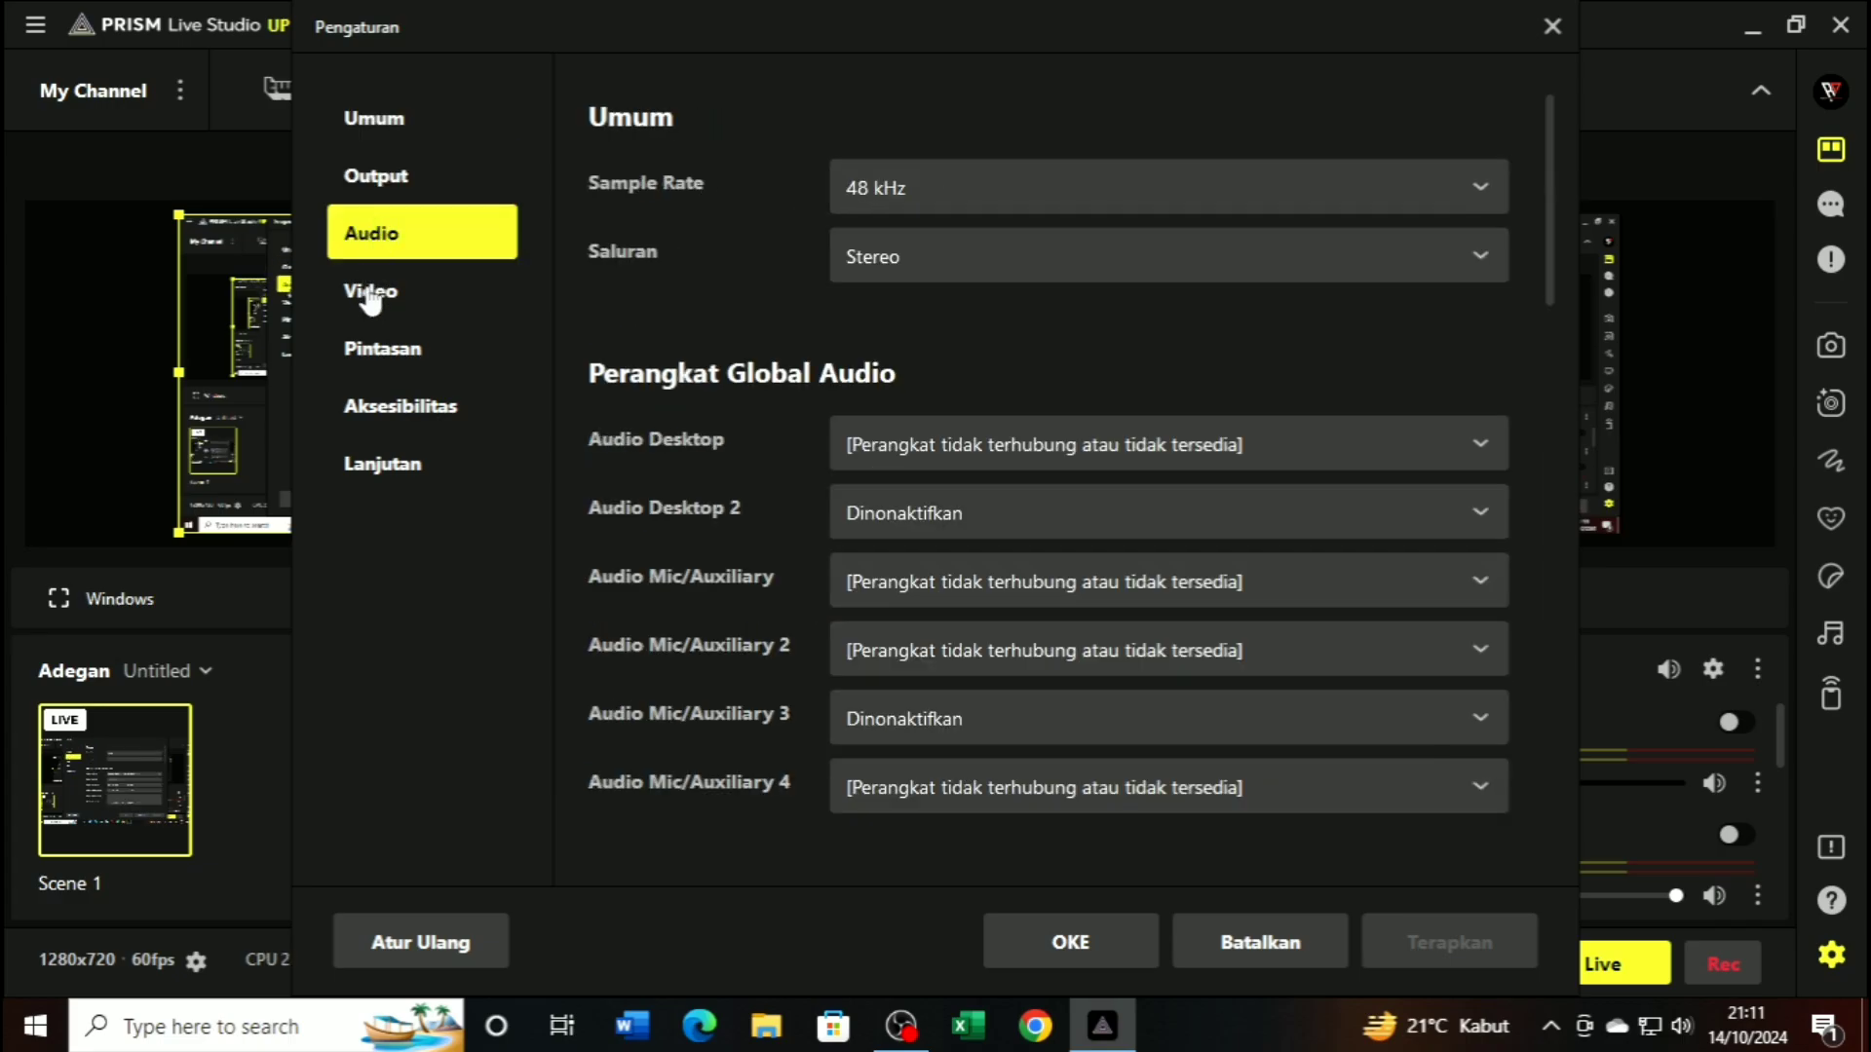
left_click(370, 295)
left_click(398, 464)
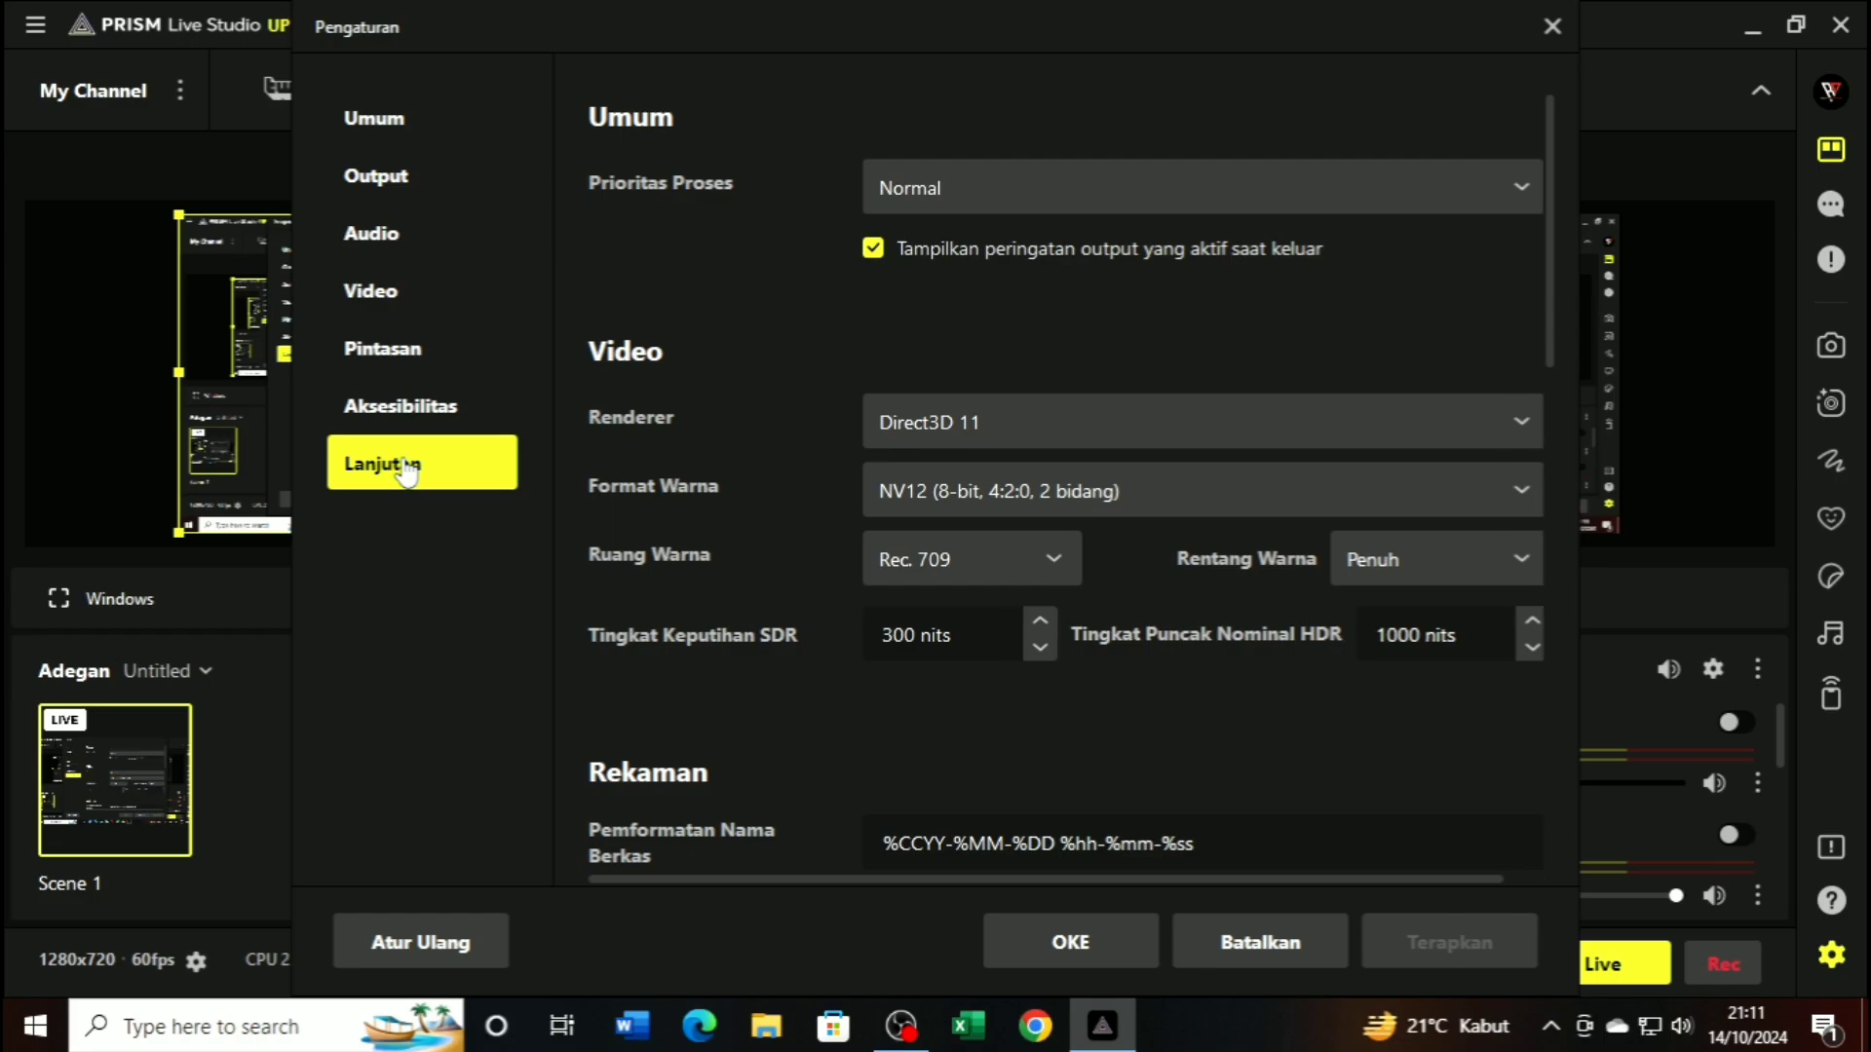
left_click(412, 425)
left_click(410, 376)
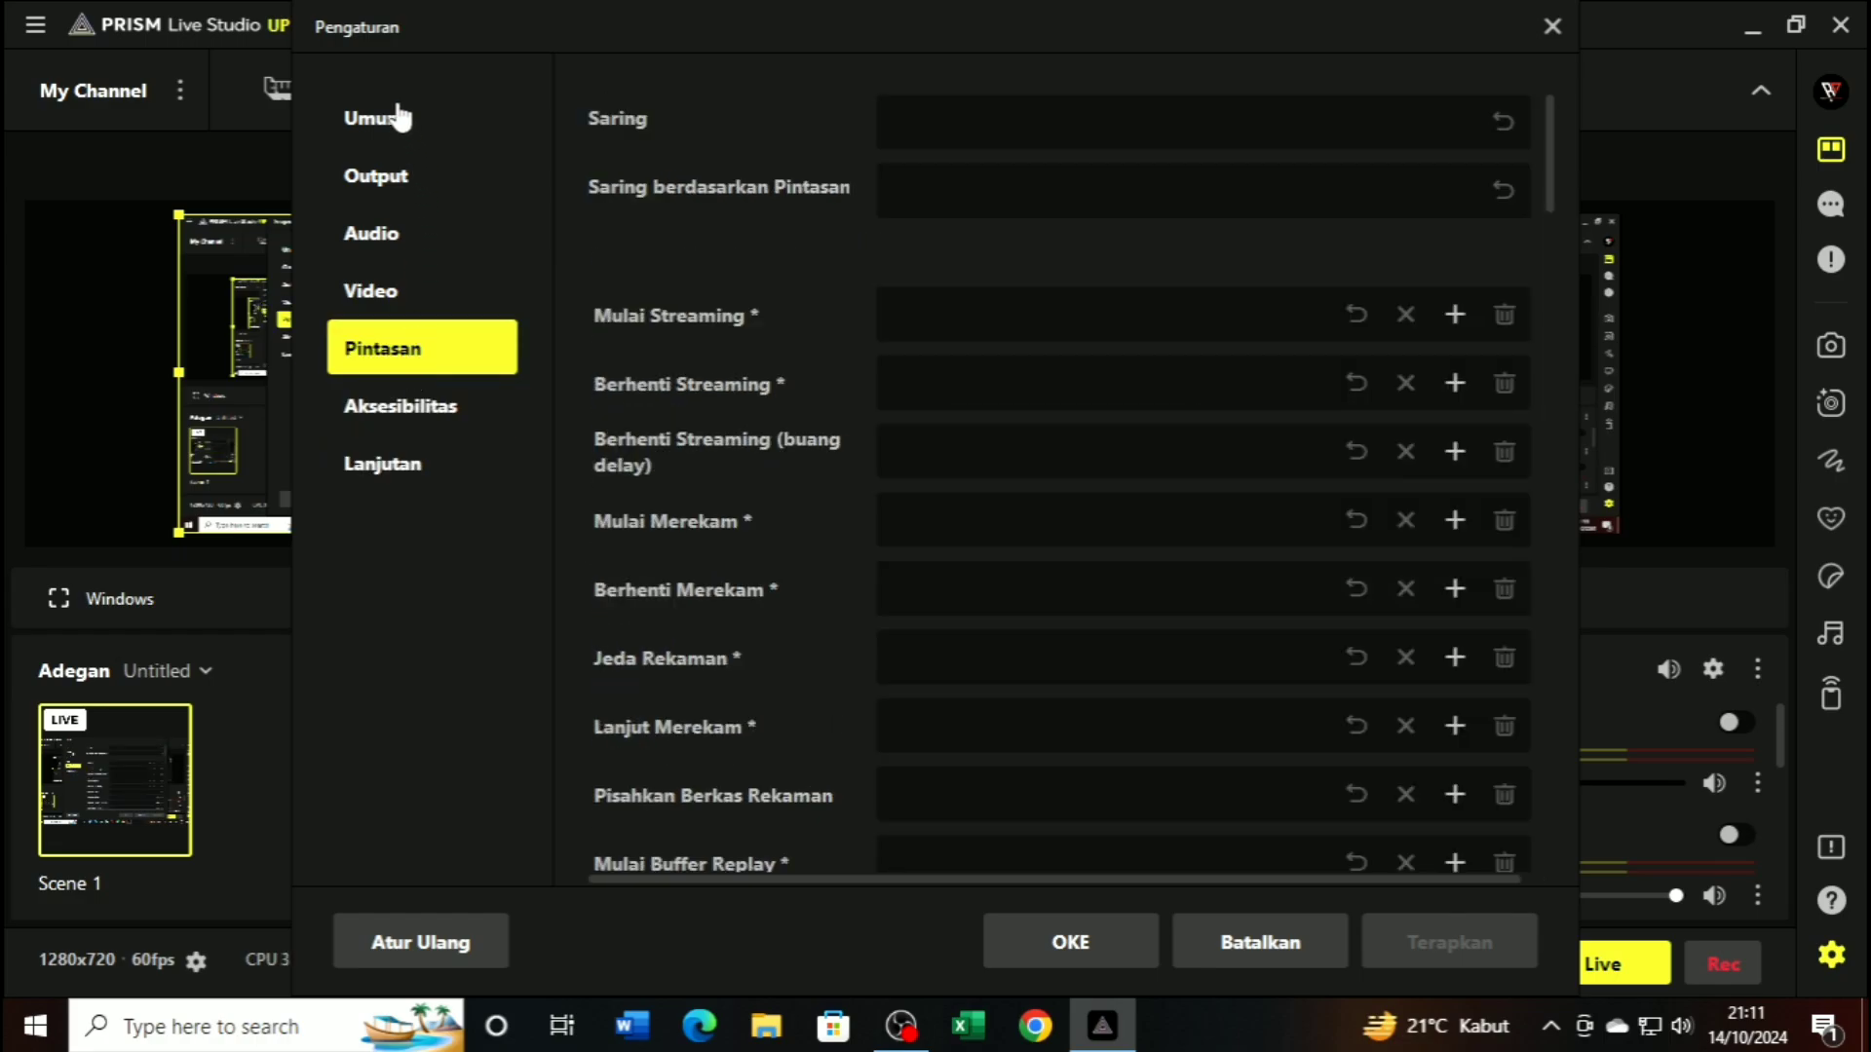
Switch the output mode to Sederhana and look over its streaming and recording options
left_click(370, 180)
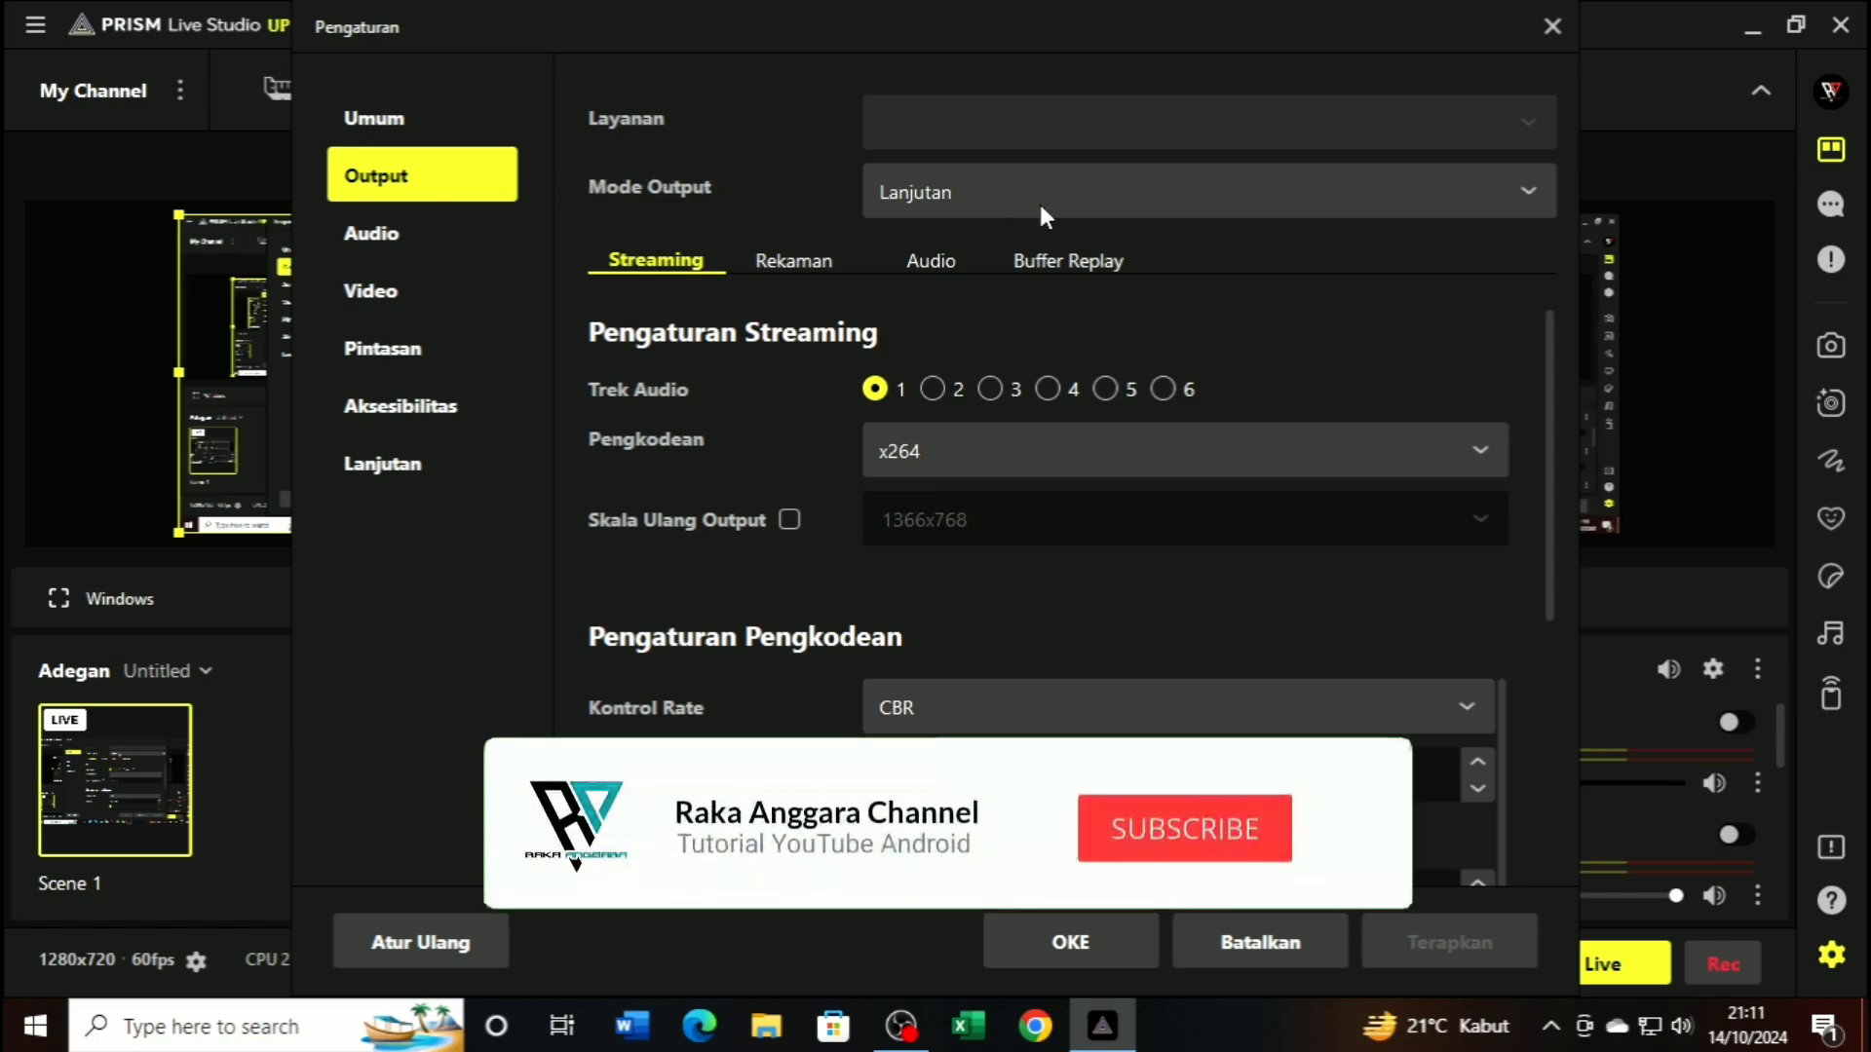
left_click(1236, 199)
left_click(1115, 253)
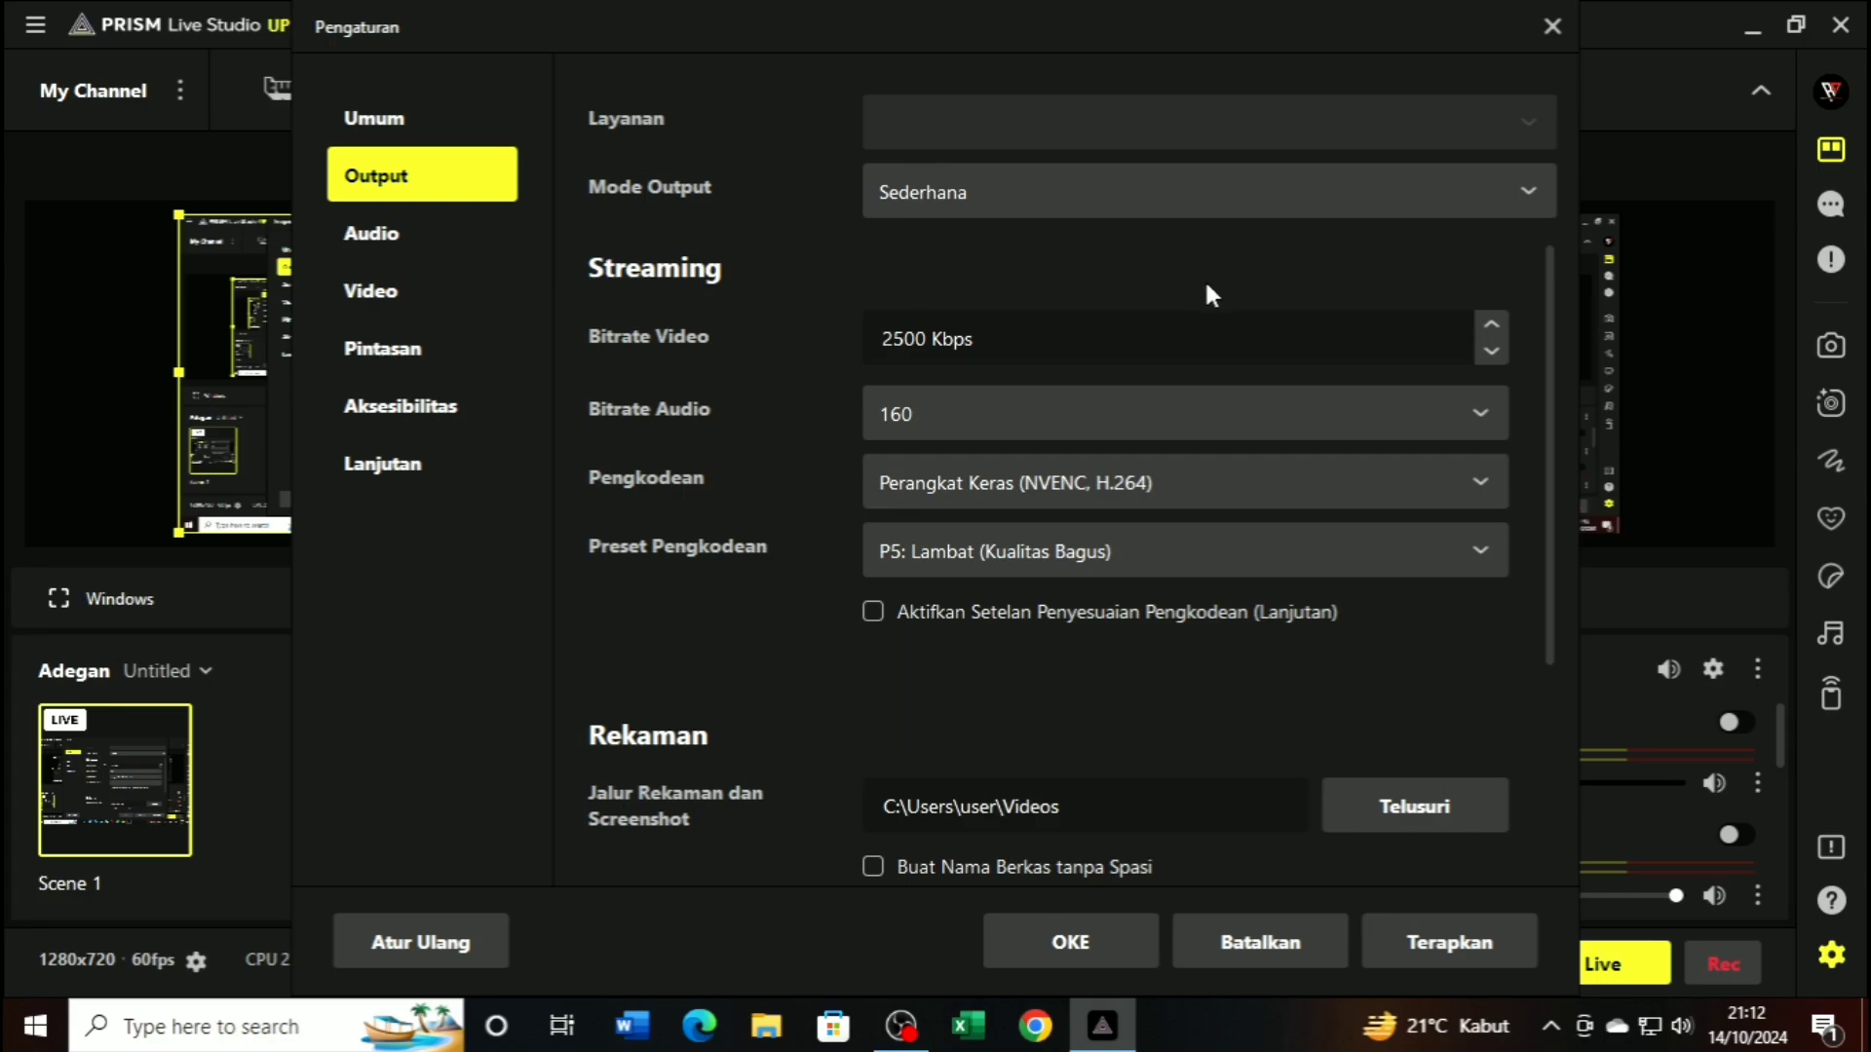
scroll(776, 451, "down", 3)
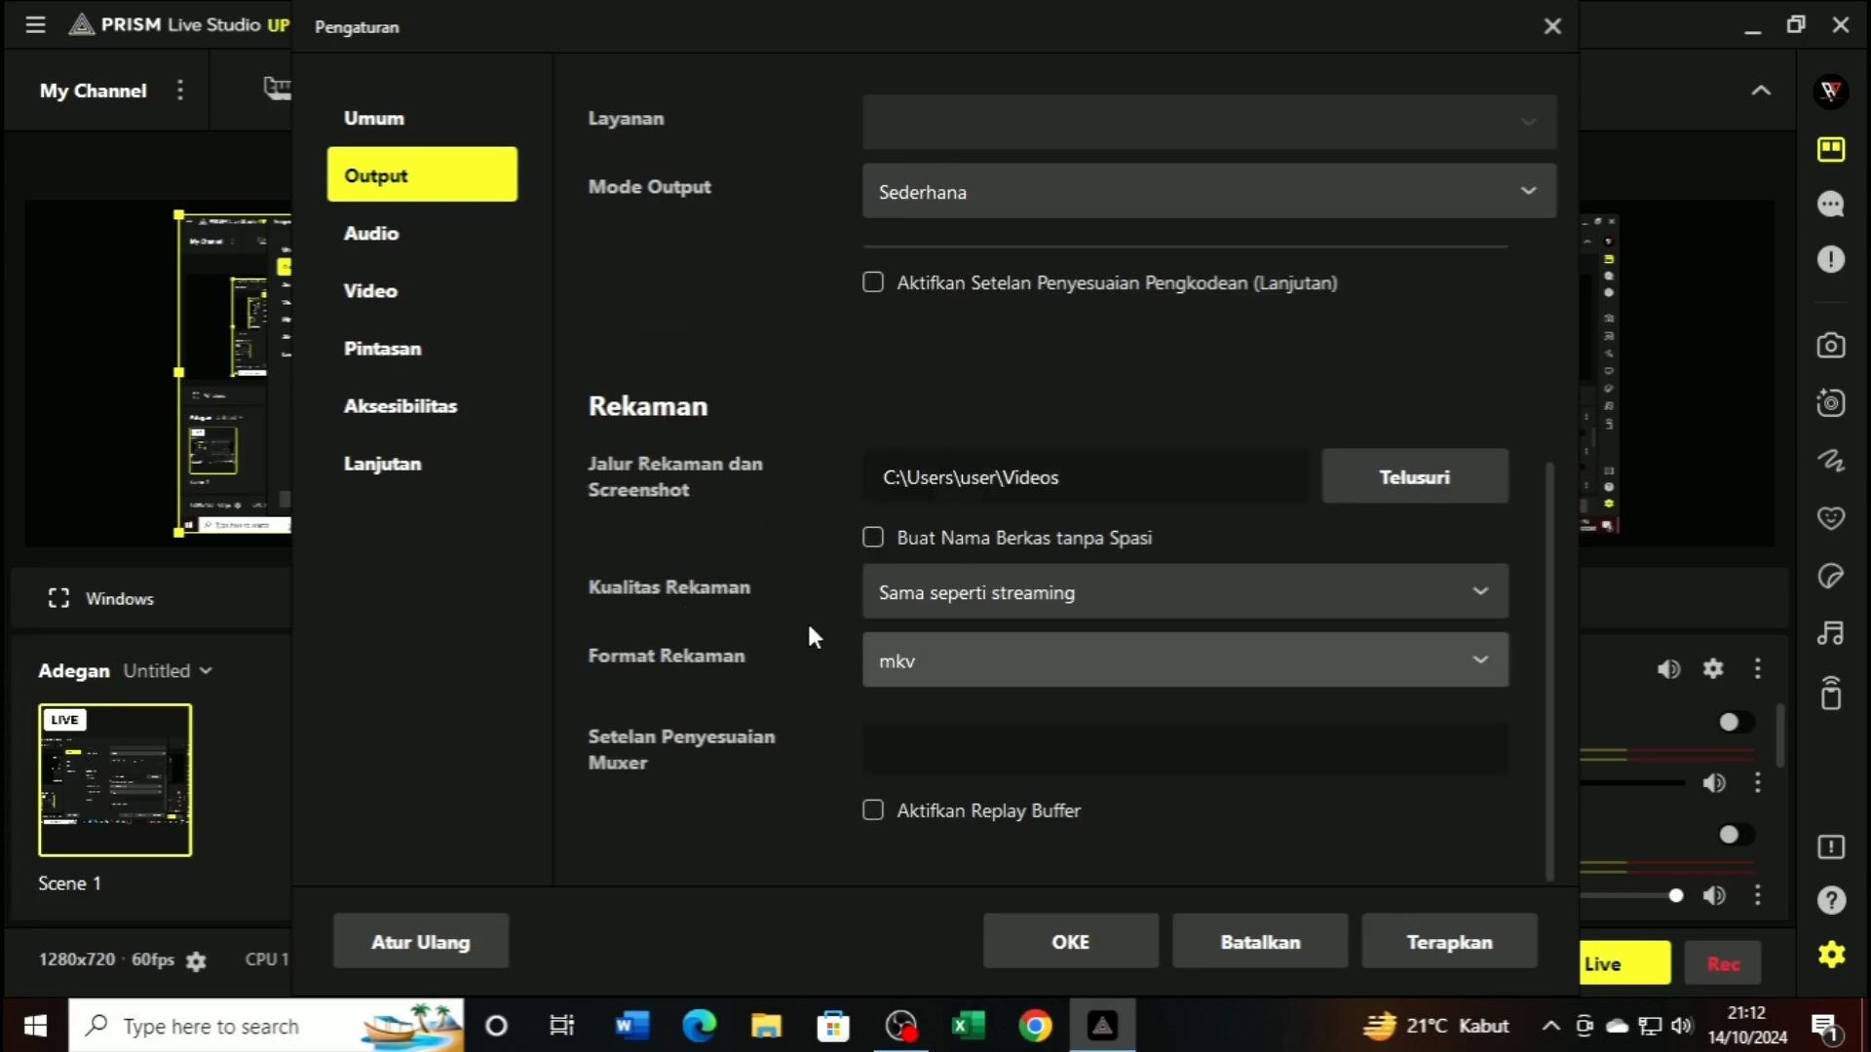
scroll(768, 497, "up", 3)
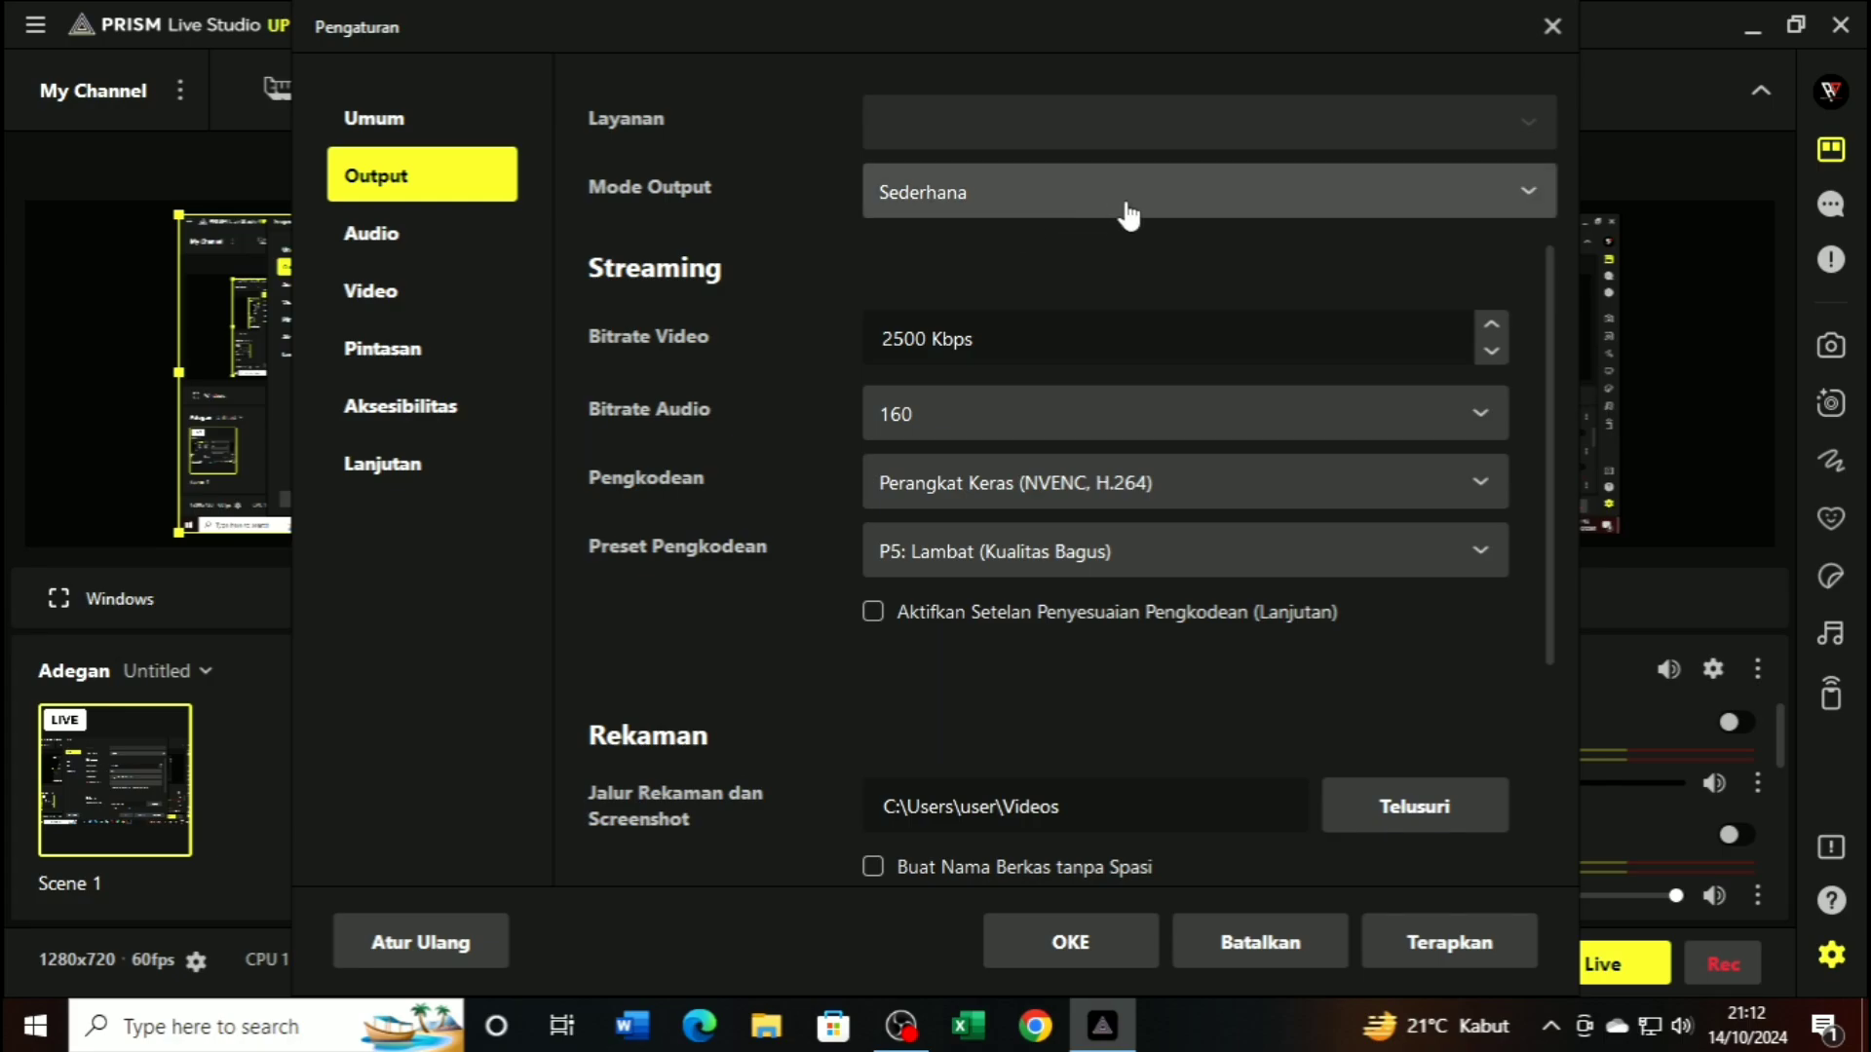
Set the output mode to Lanjutan and look over its streaming and encoding options
left_click(1179, 195)
left_click(1076, 312)
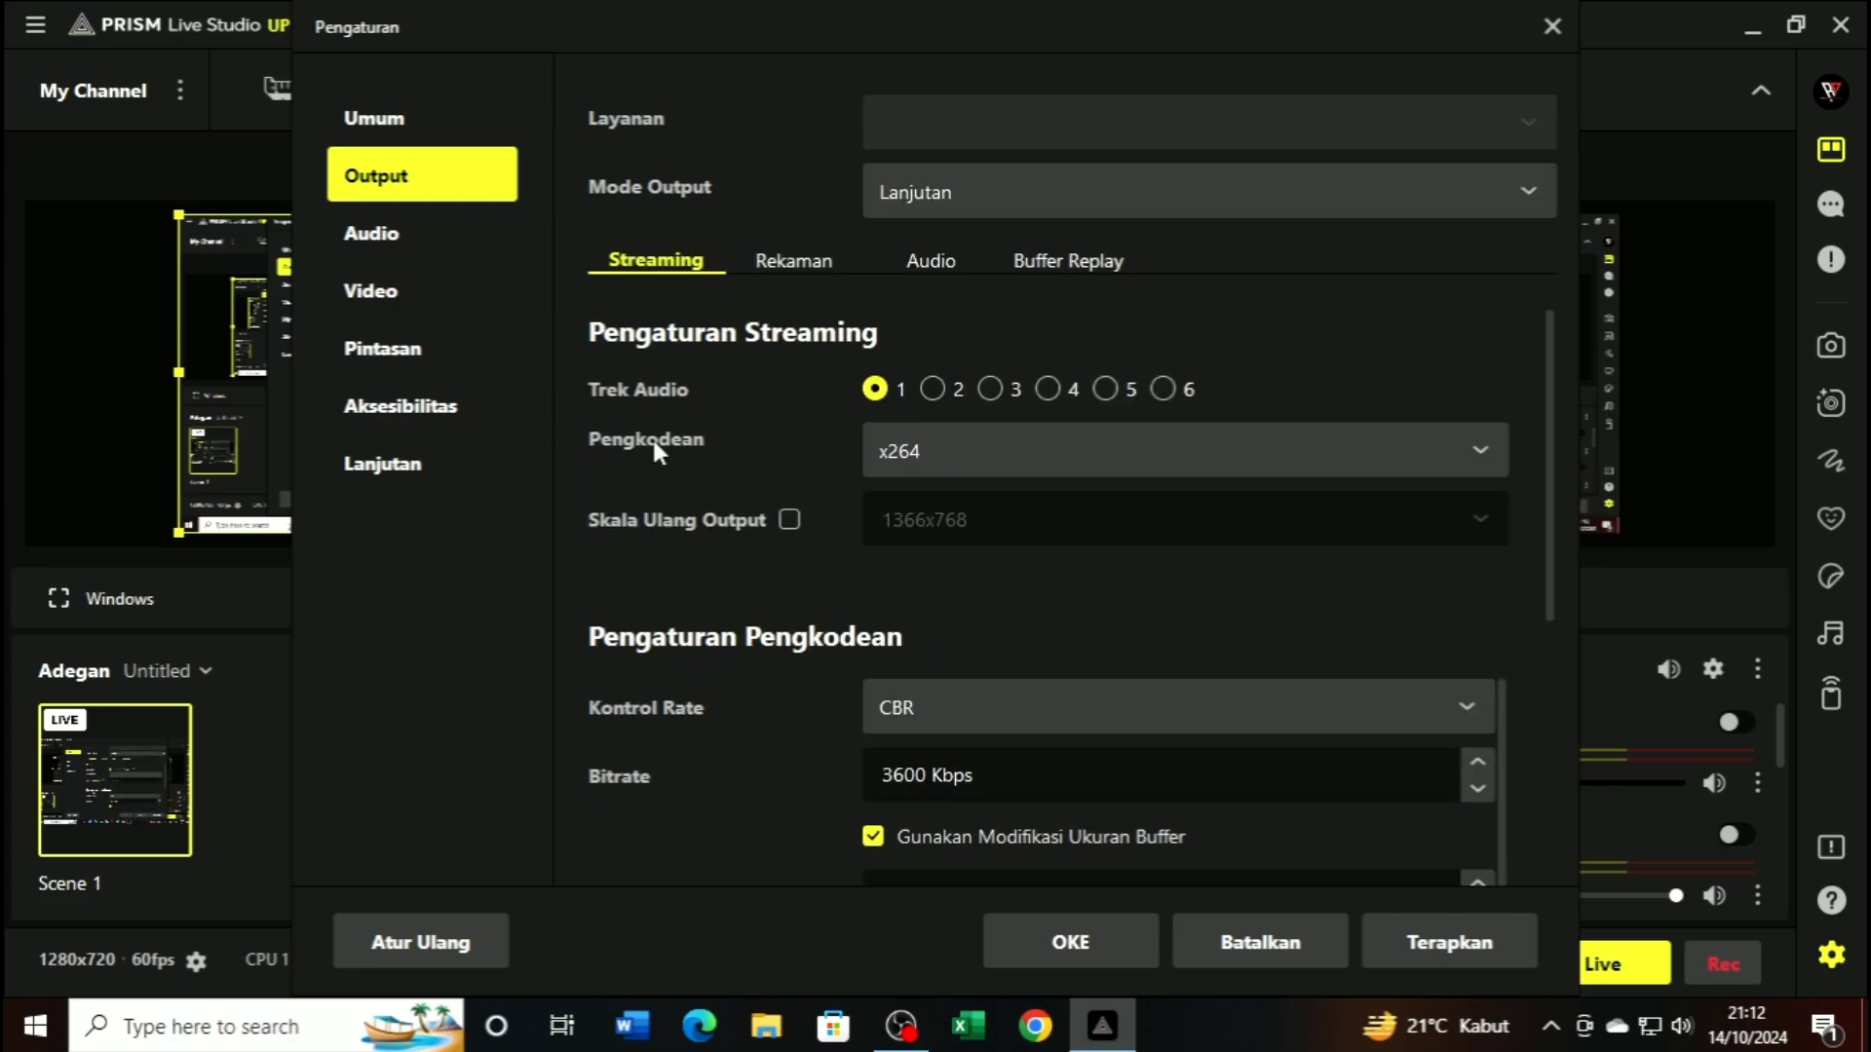
scroll(737, 441, "down", 3)
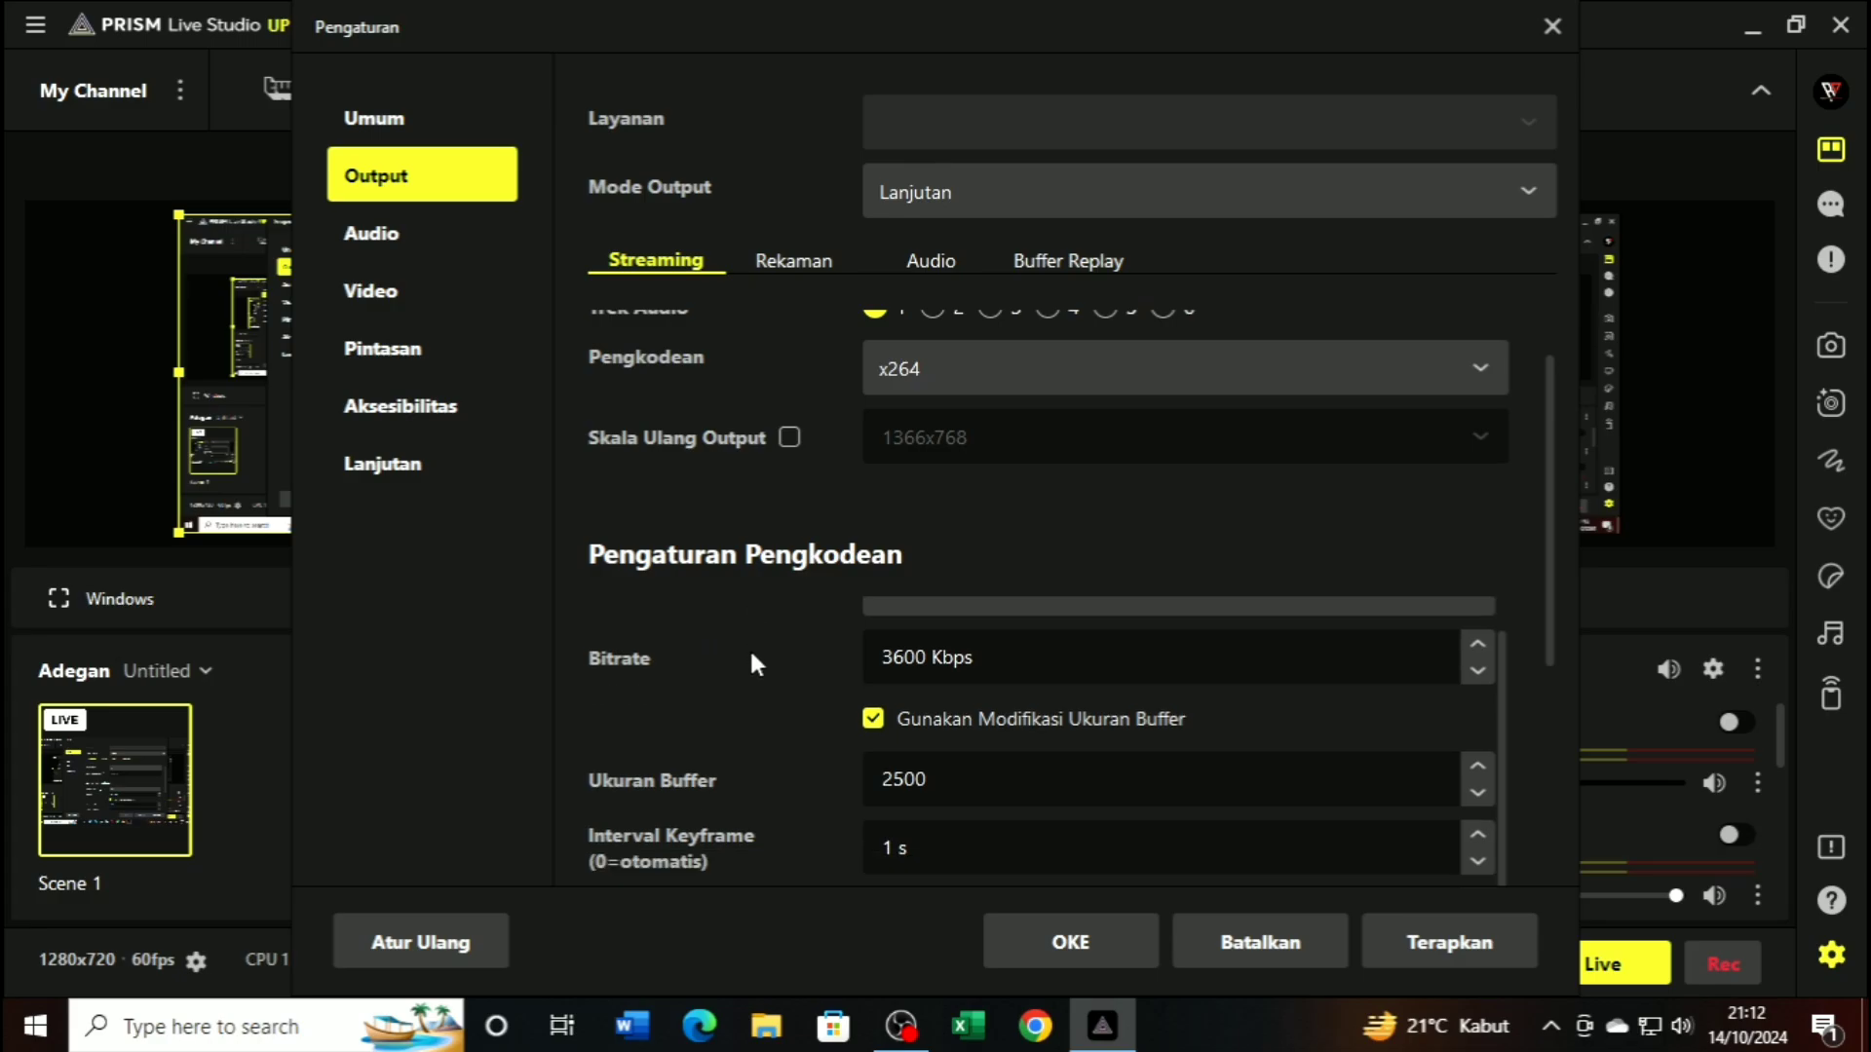
scroll(747, 669, "up", 4)
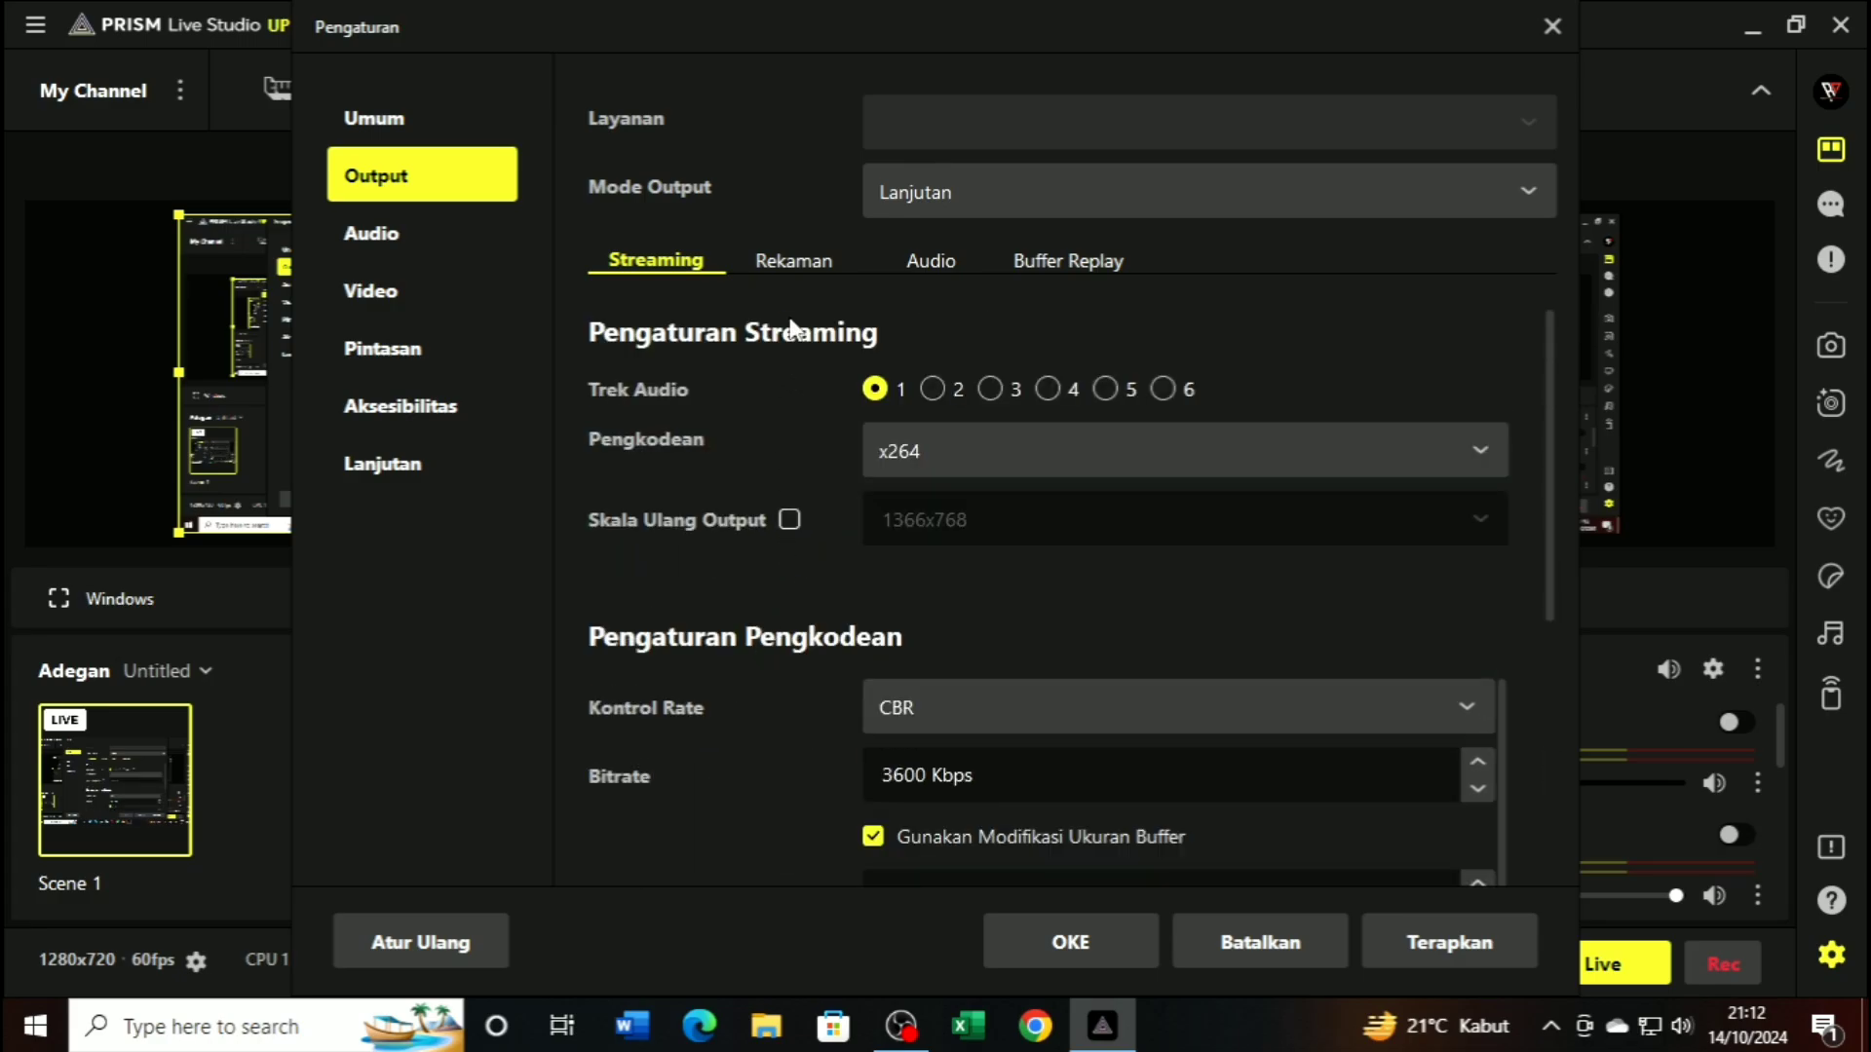
Review the Rekaman and Audio options of the Lanjutan output mode
left_click(793, 263)
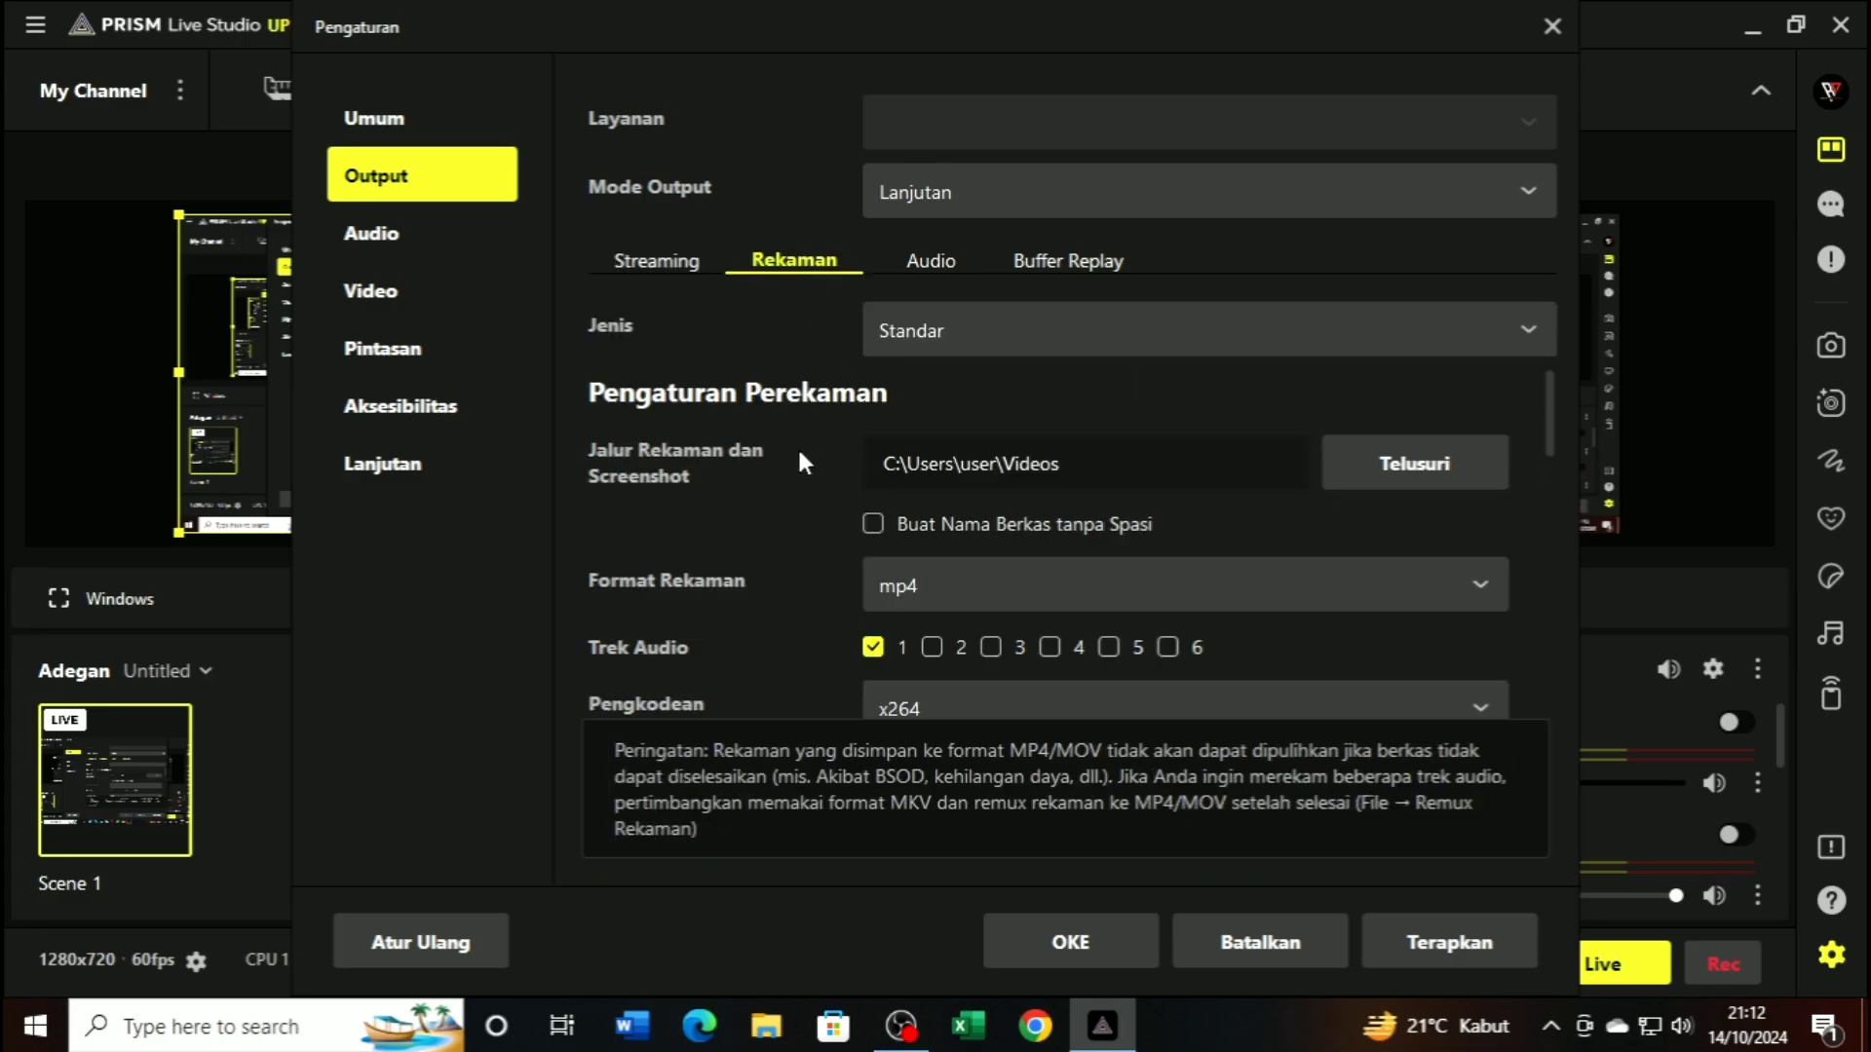
scroll(790, 458, "down", 3)
scroll(790, 458, "up", 3)
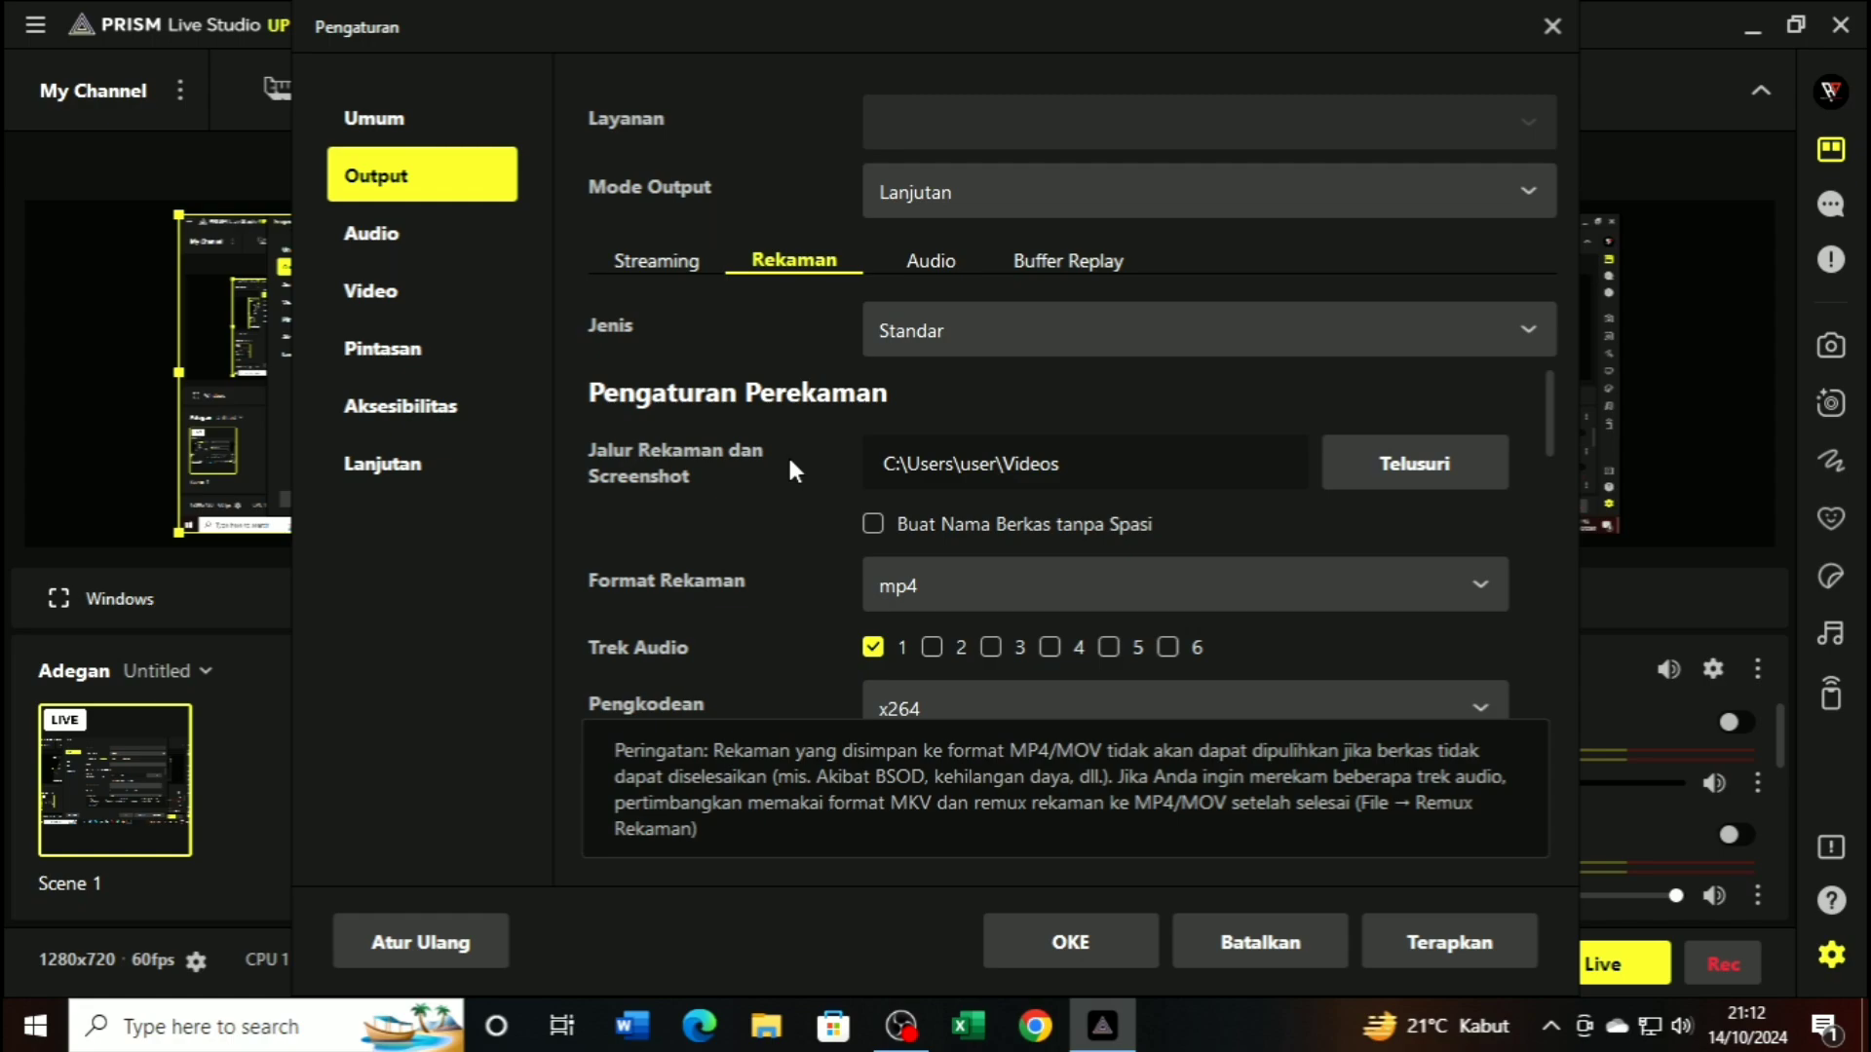
left_click(927, 282)
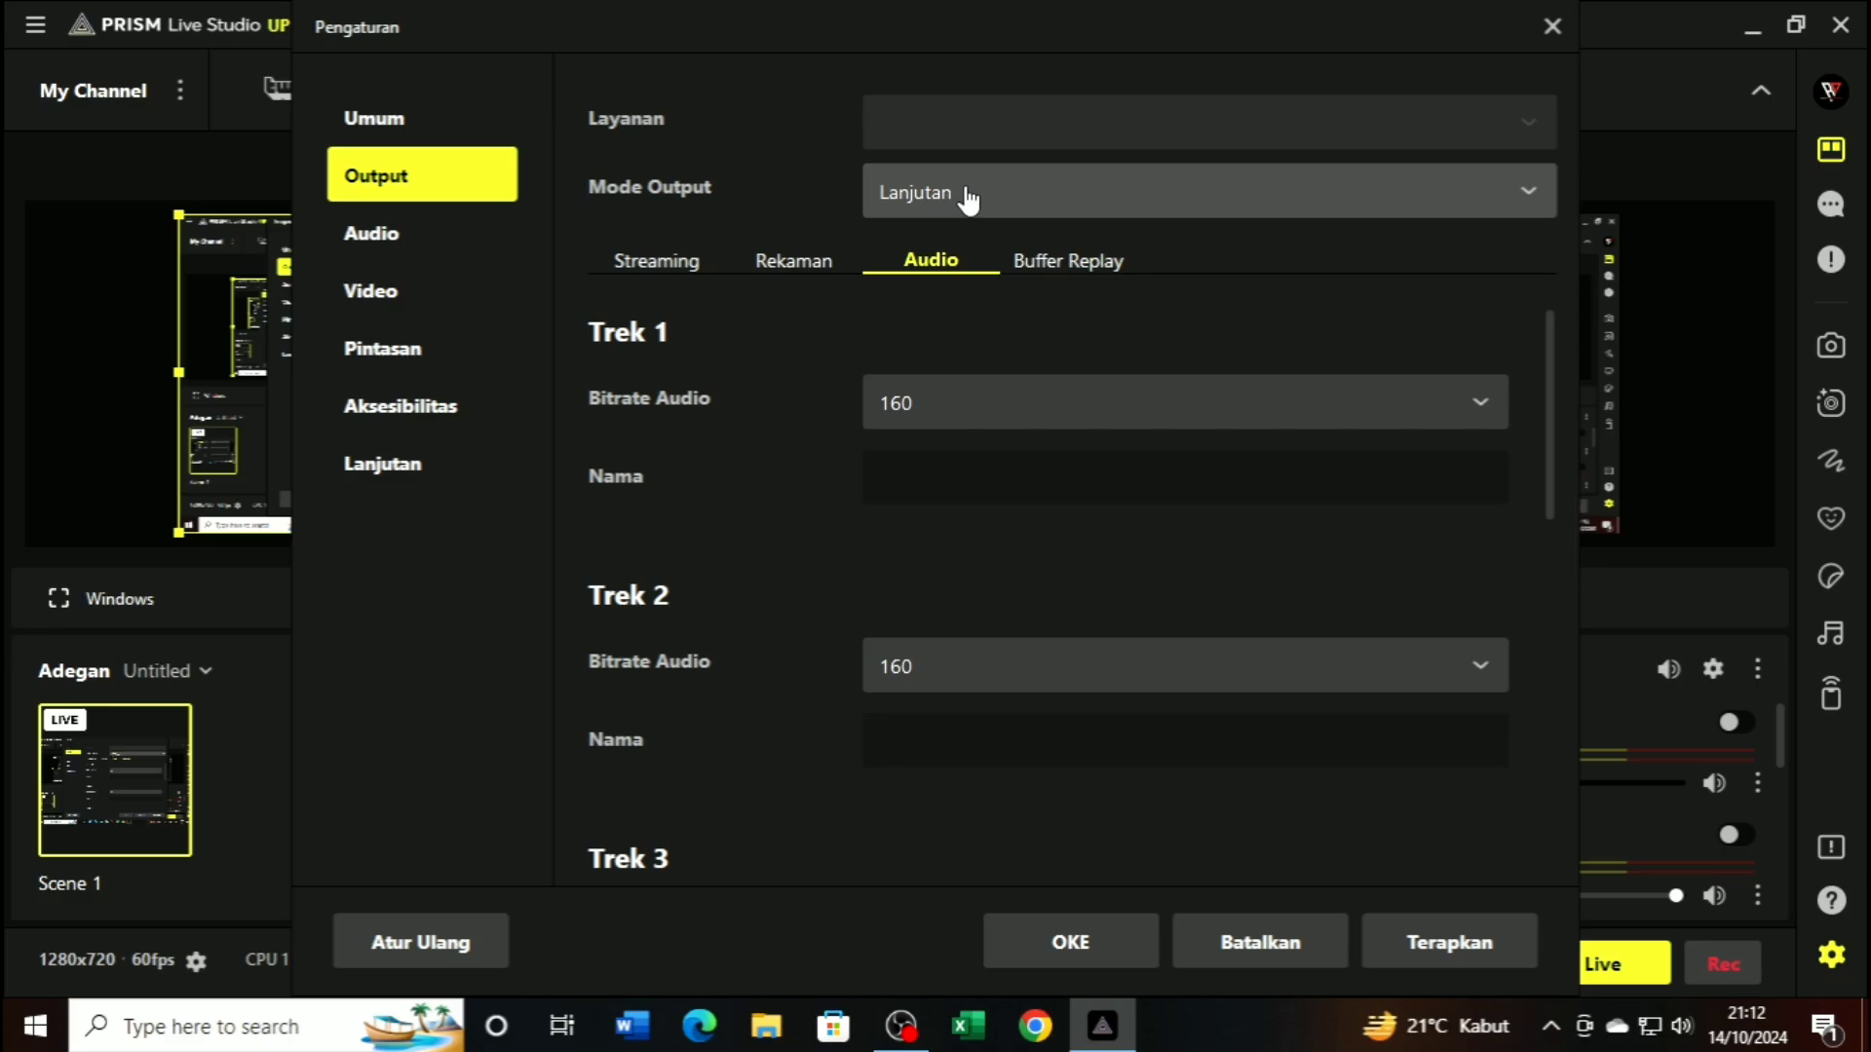
Set the recording type to Modifikasi Output (FFmpeg) and look over its options
left_click(787, 279)
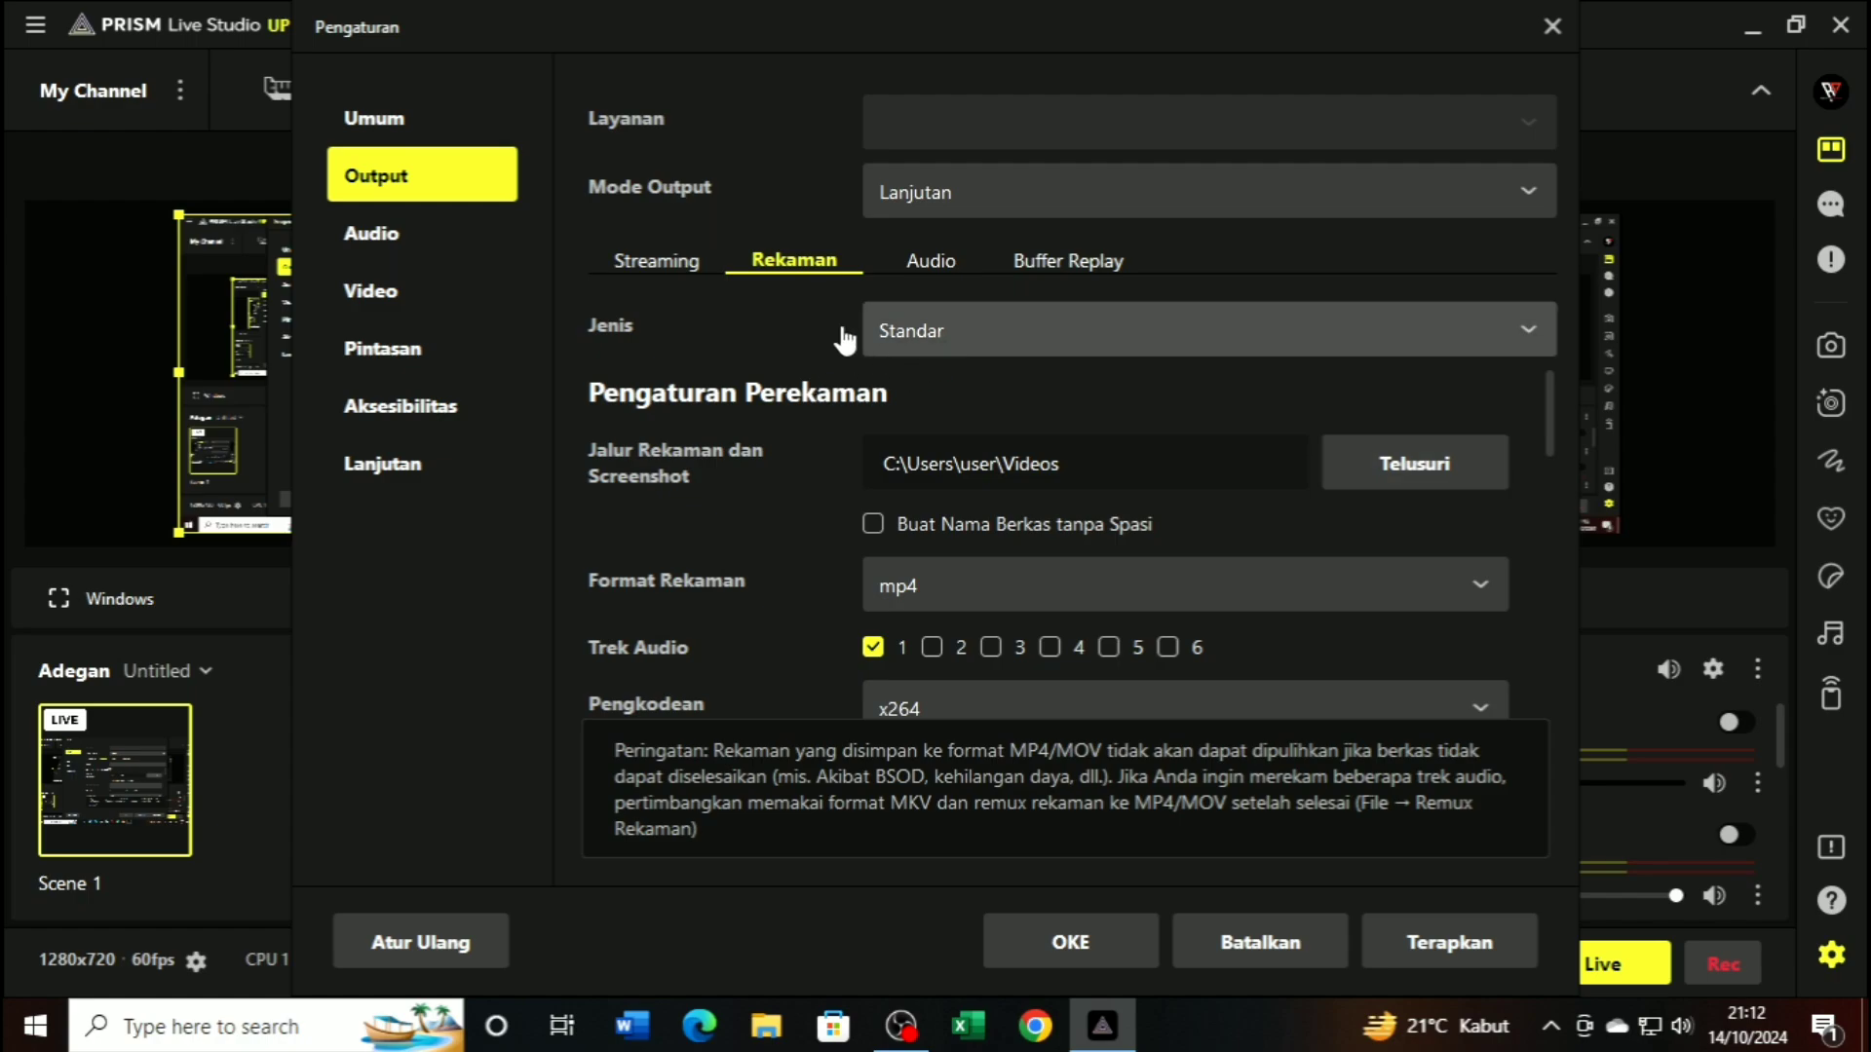
left_click(1135, 314)
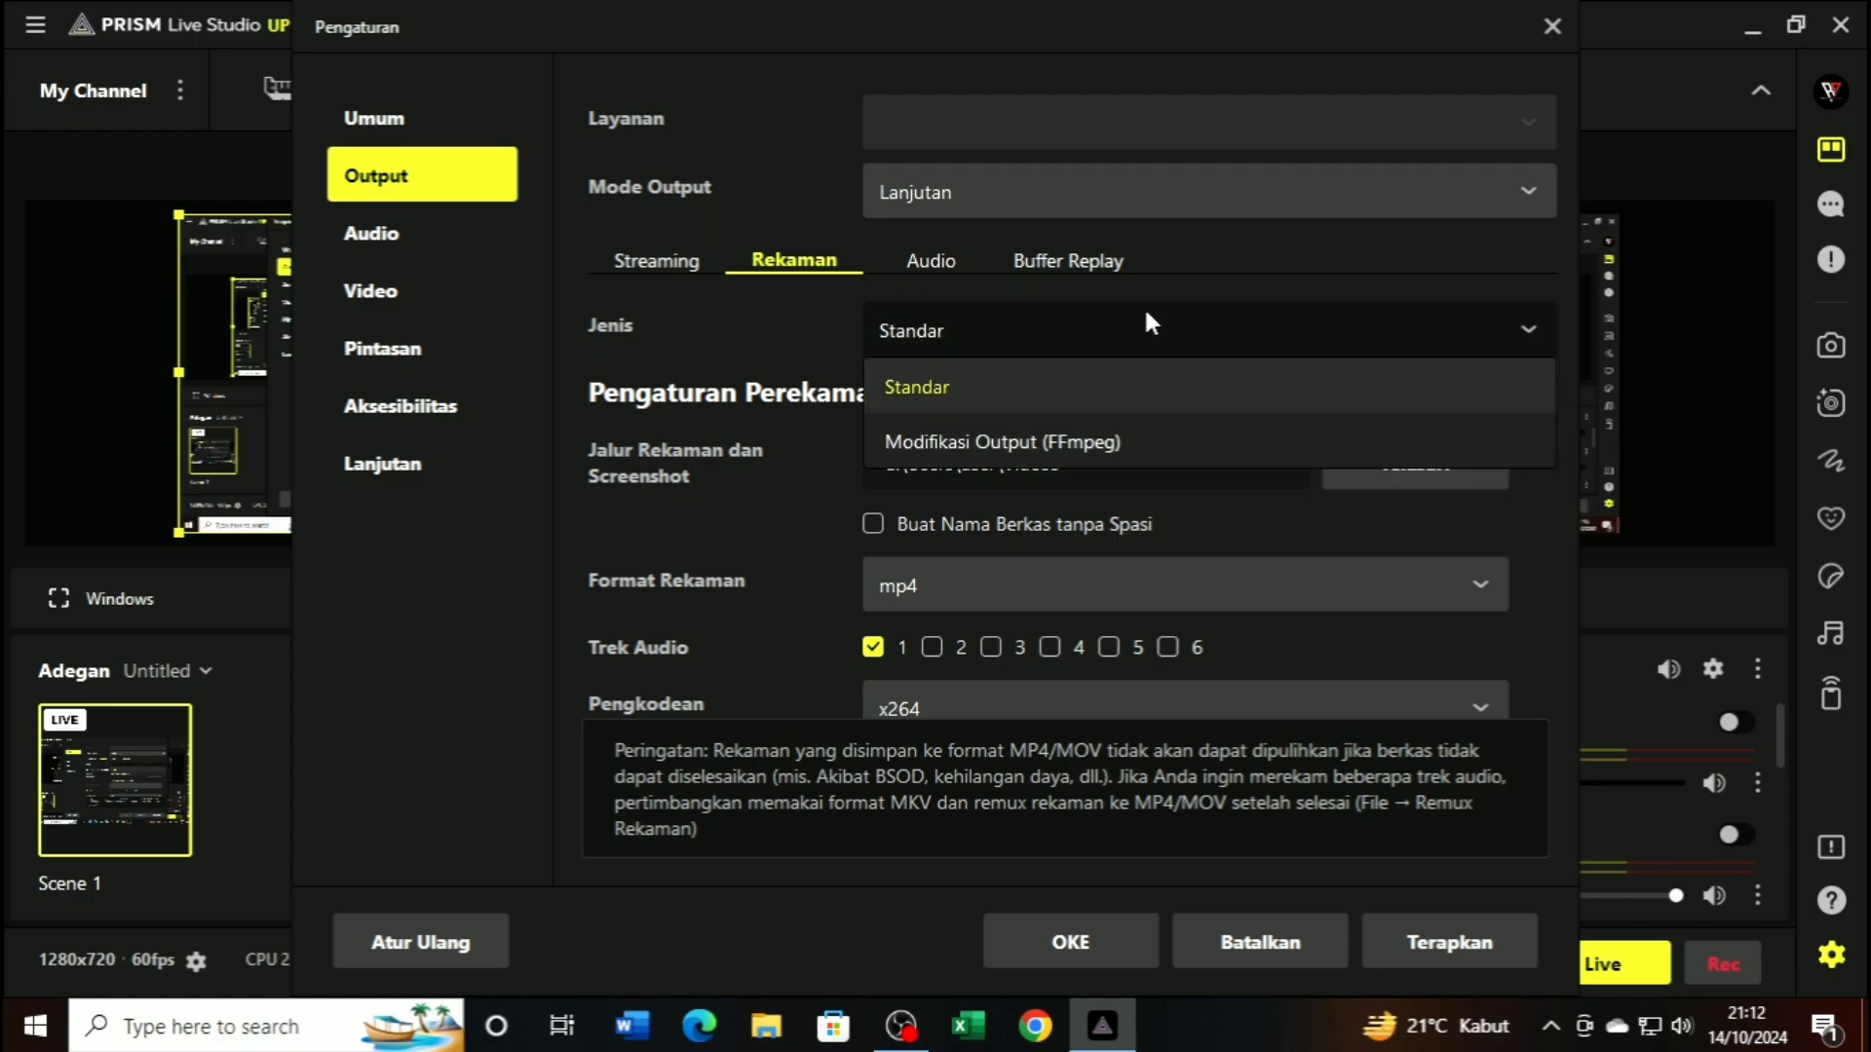
left_click(1086, 449)
scroll(994, 573, "down", 3)
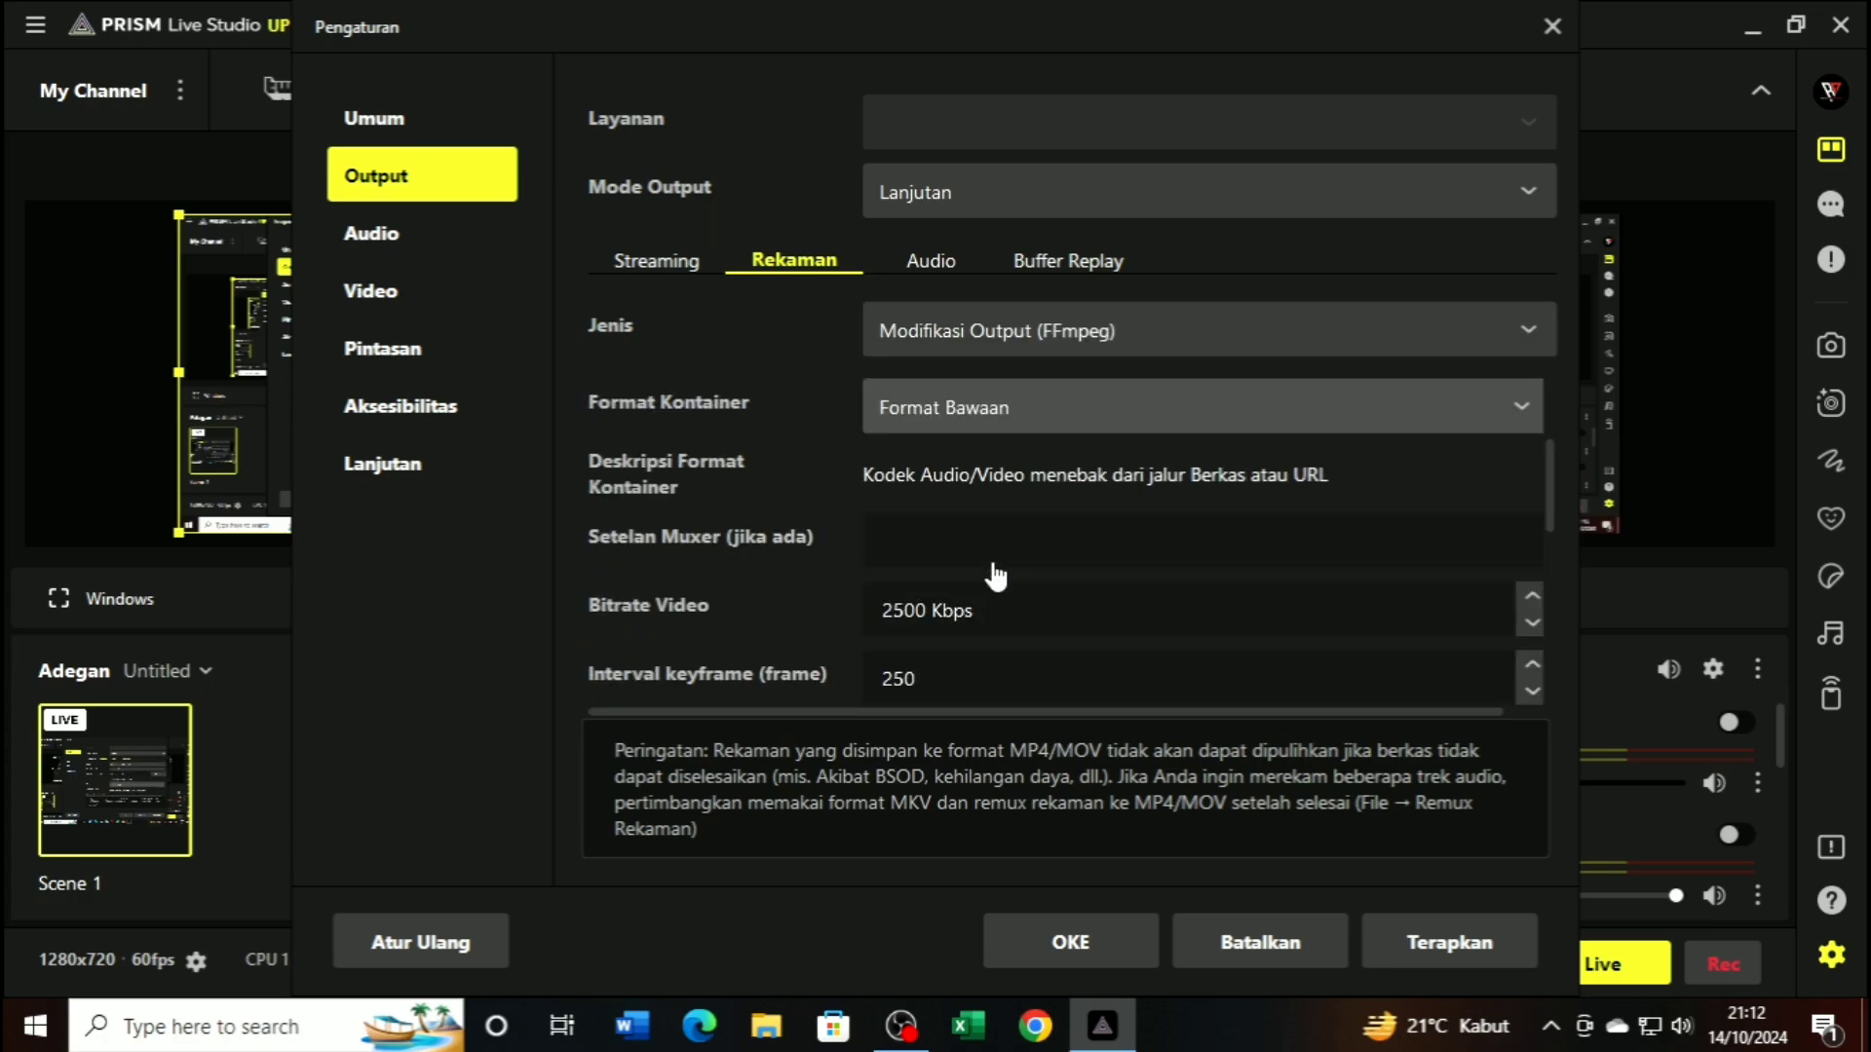
scroll(1009, 546, "up", 3)
Set the recording type to Standar and look over its recording options
left_click(1095, 336)
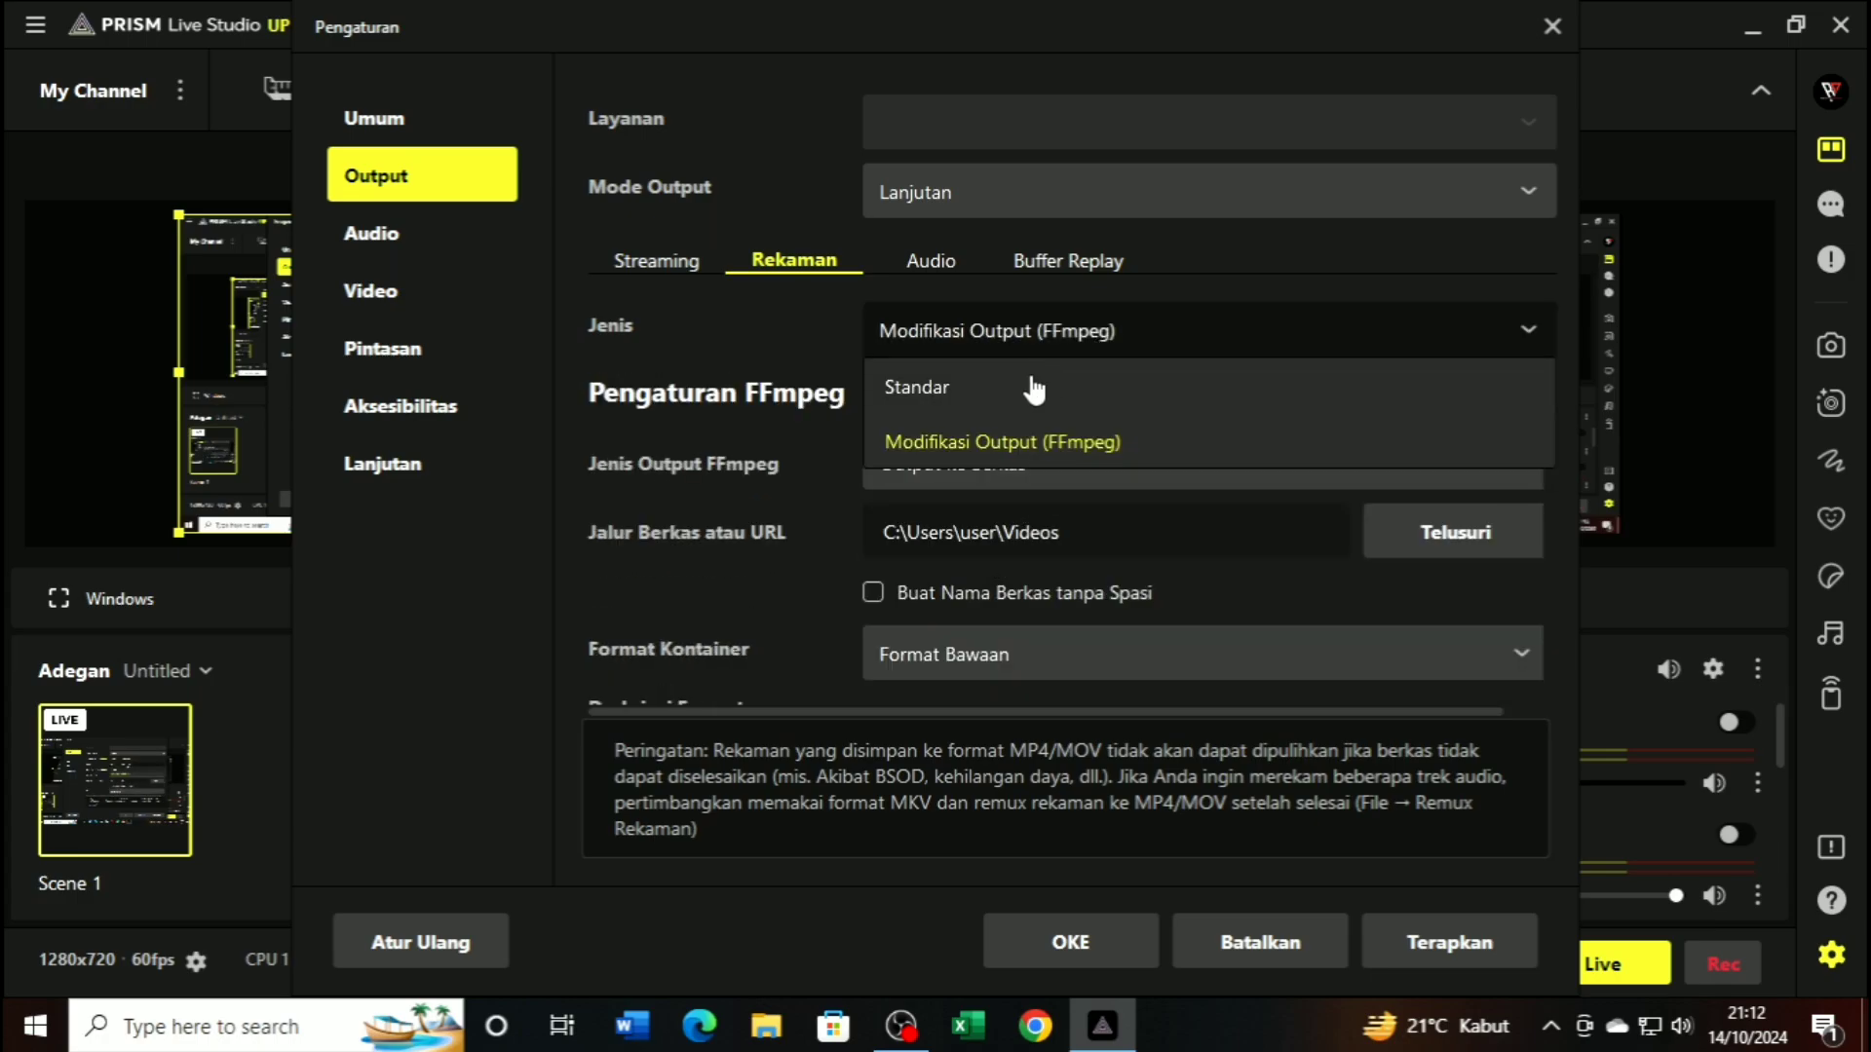
left_click(1003, 384)
scroll(1010, 390, "down", 4)
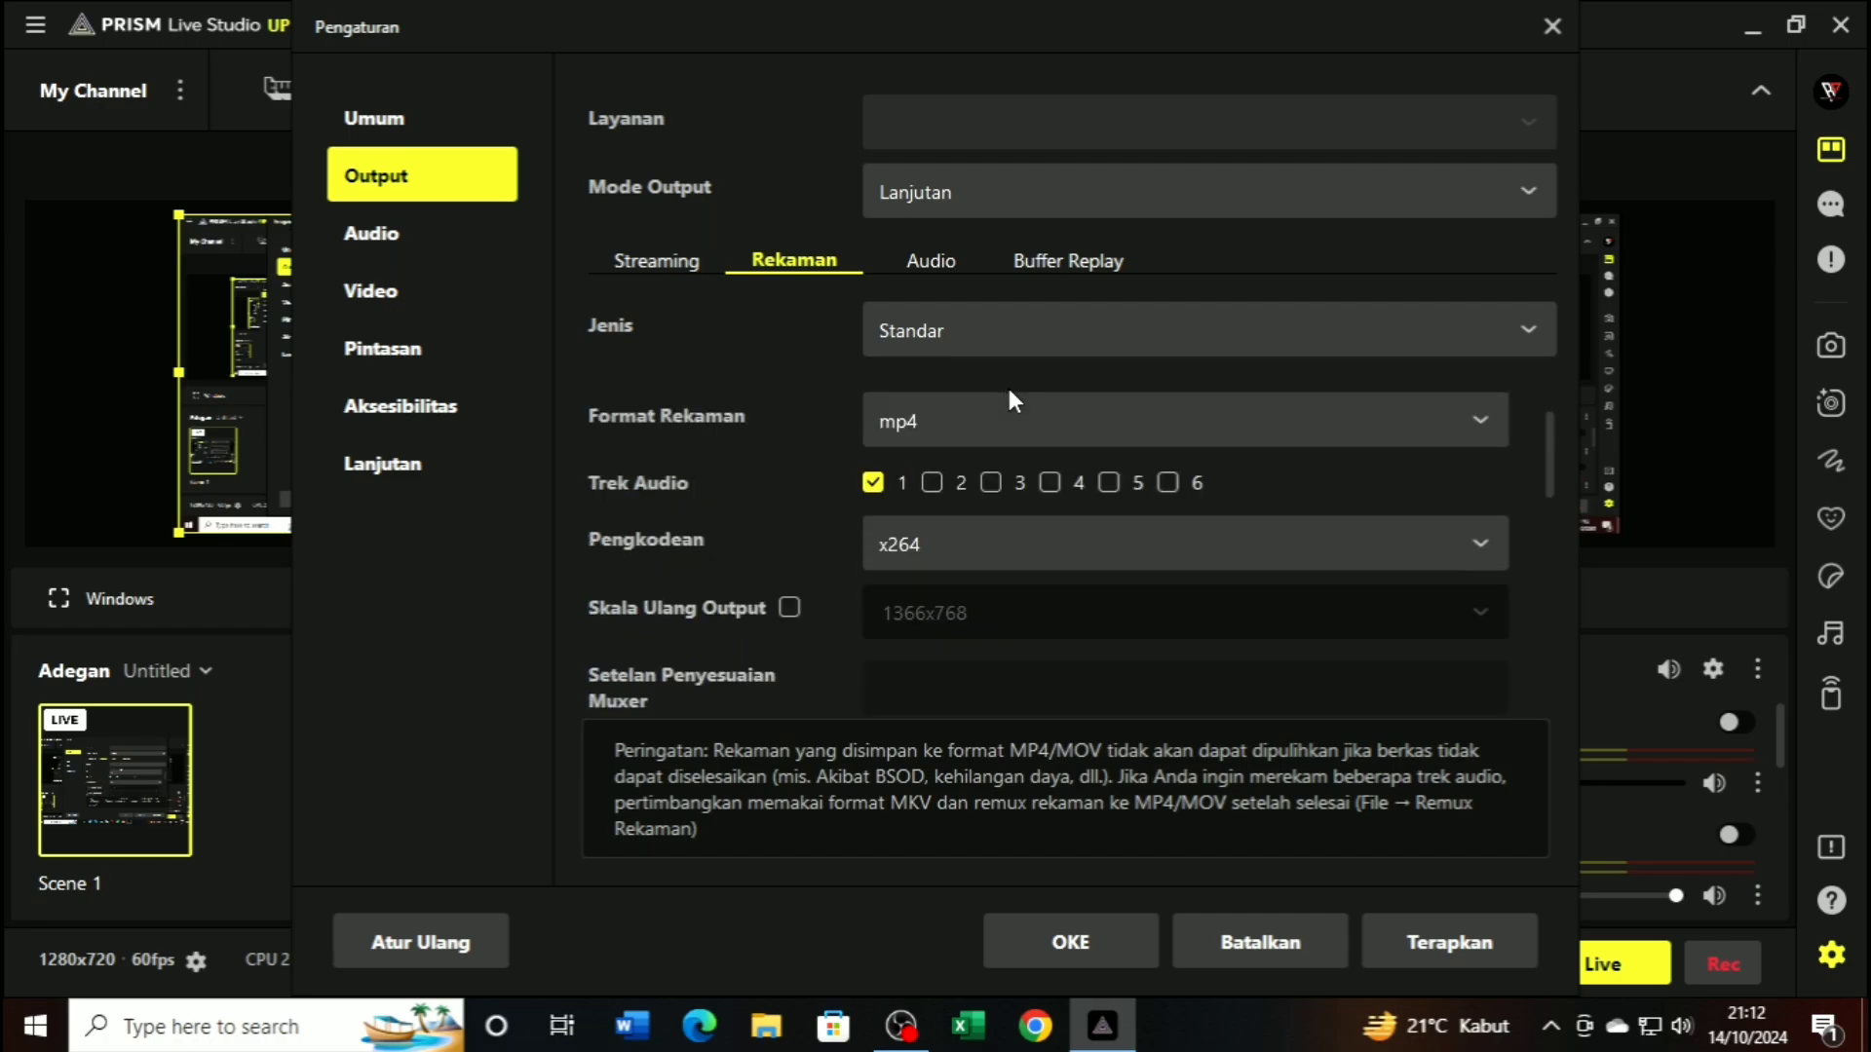
scroll(1009, 390, "up", 2)
scroll(1014, 401, "up", 2)
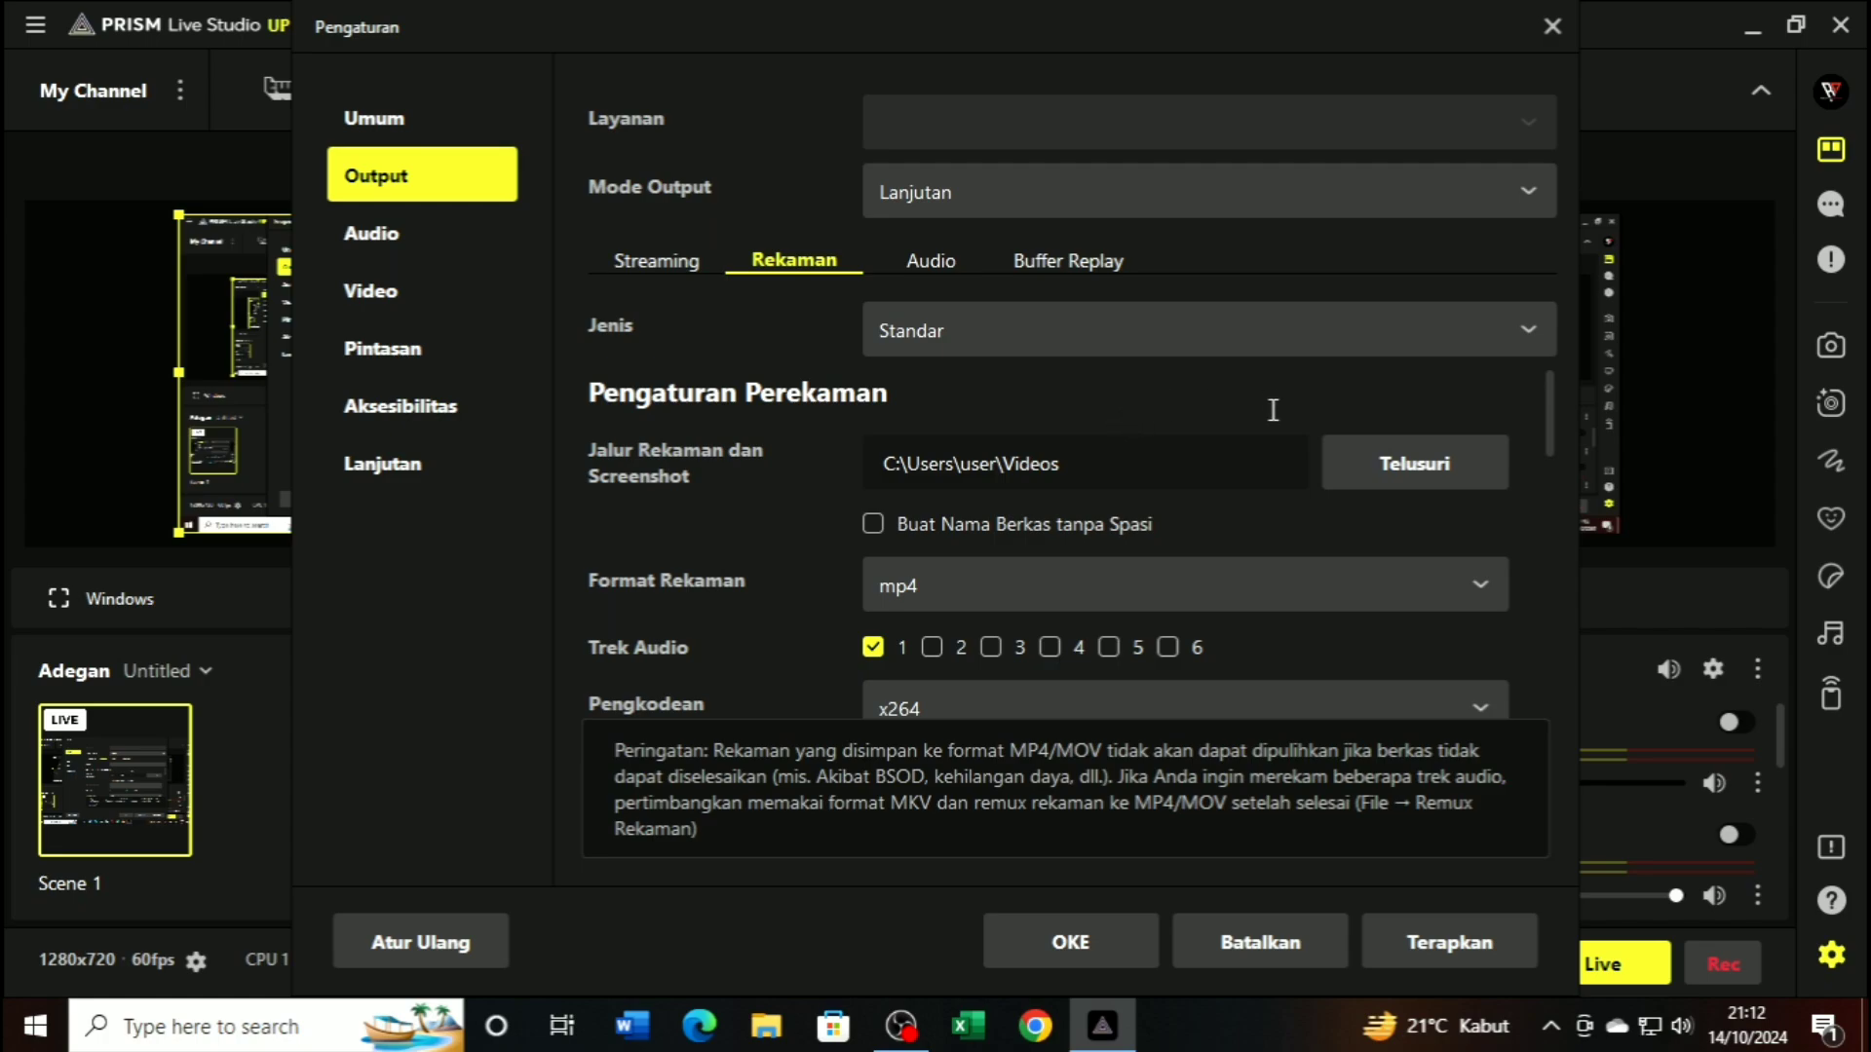
Browse Local Disk (E:) for a recording and screenshot folder without choosing one
left_click(883, 467)
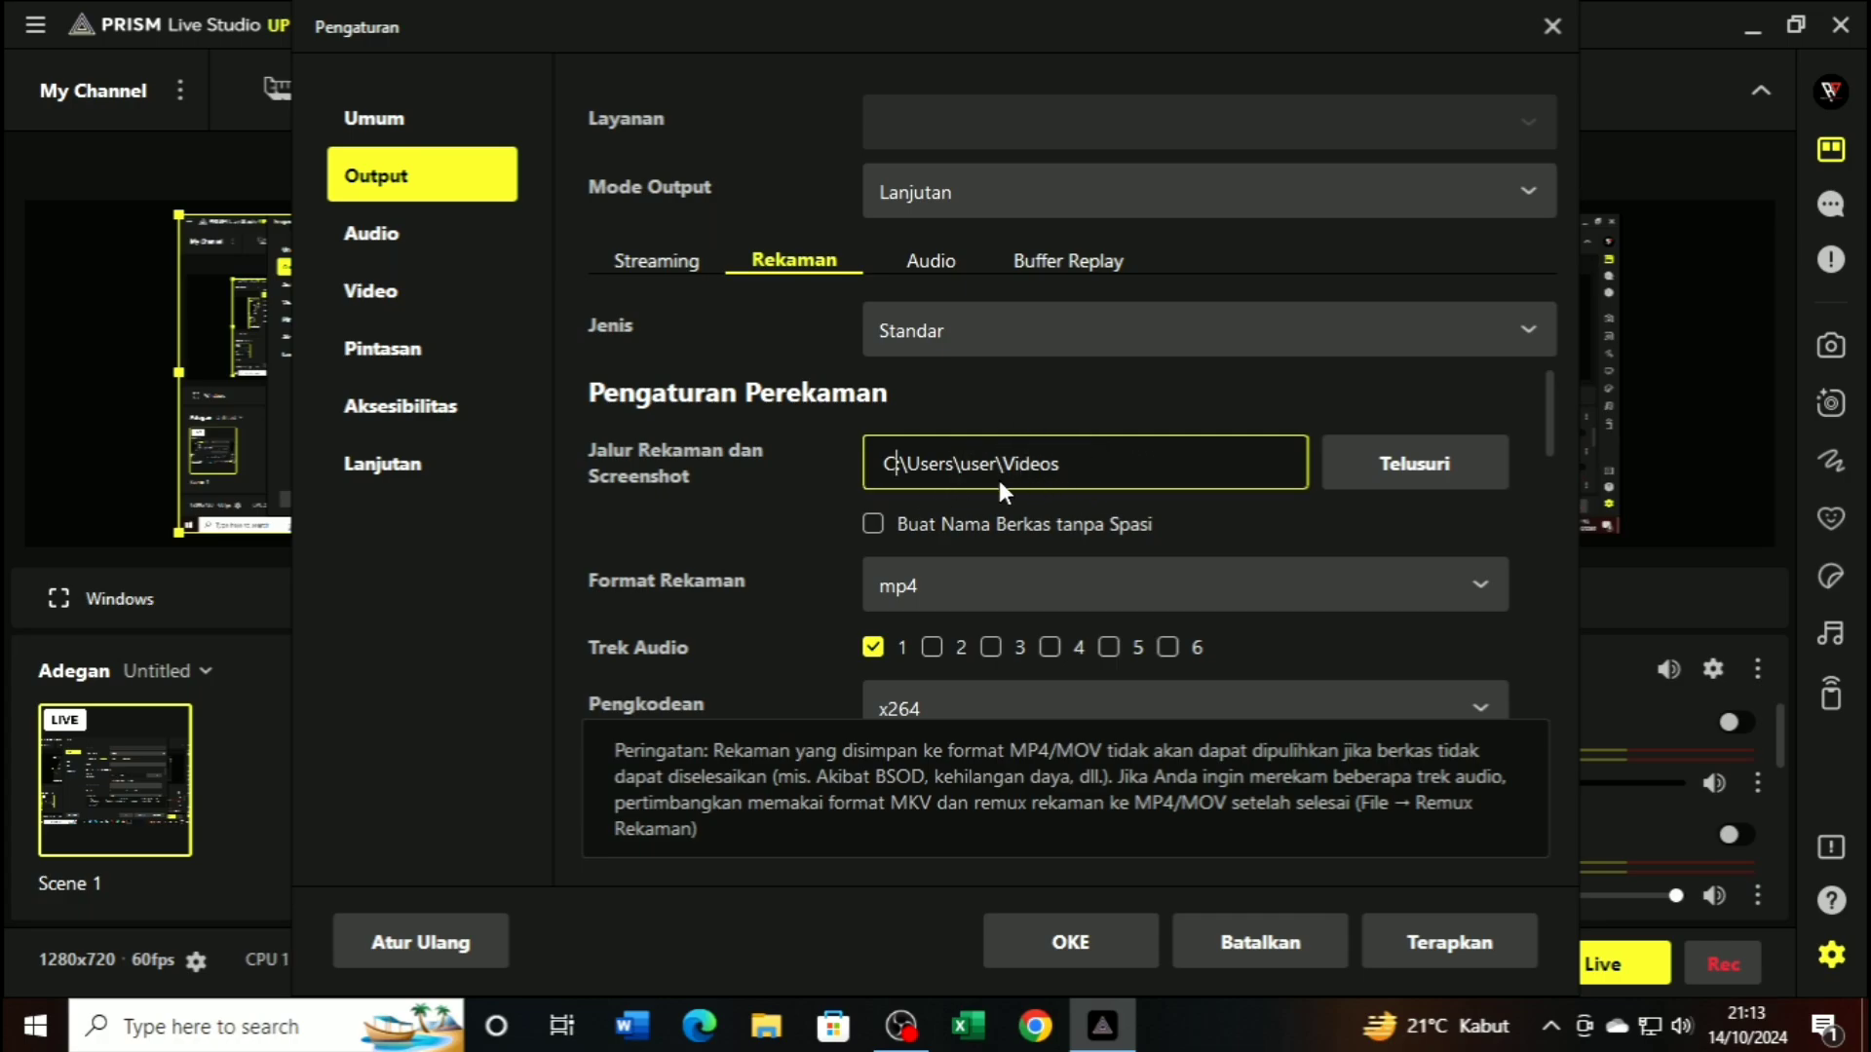
left_click(1390, 471)
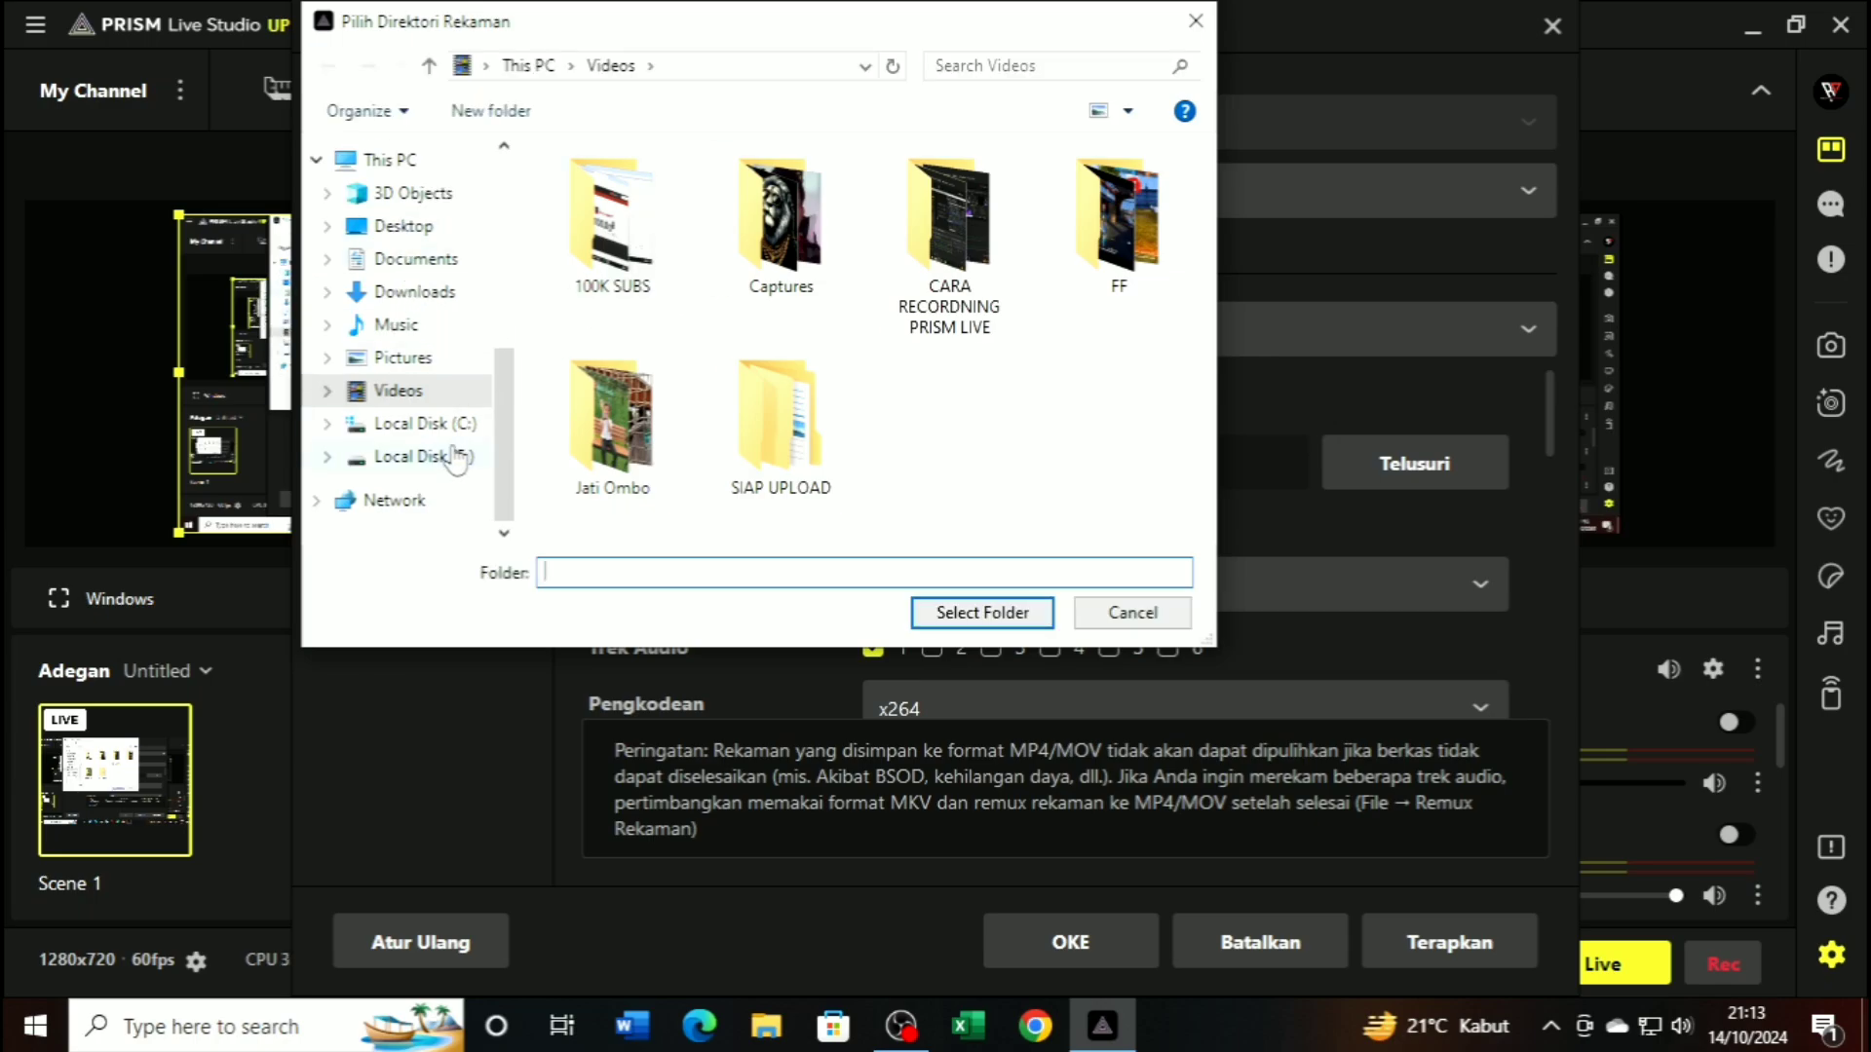
left_click(455, 457)
scroll(810, 313, "down", 1)
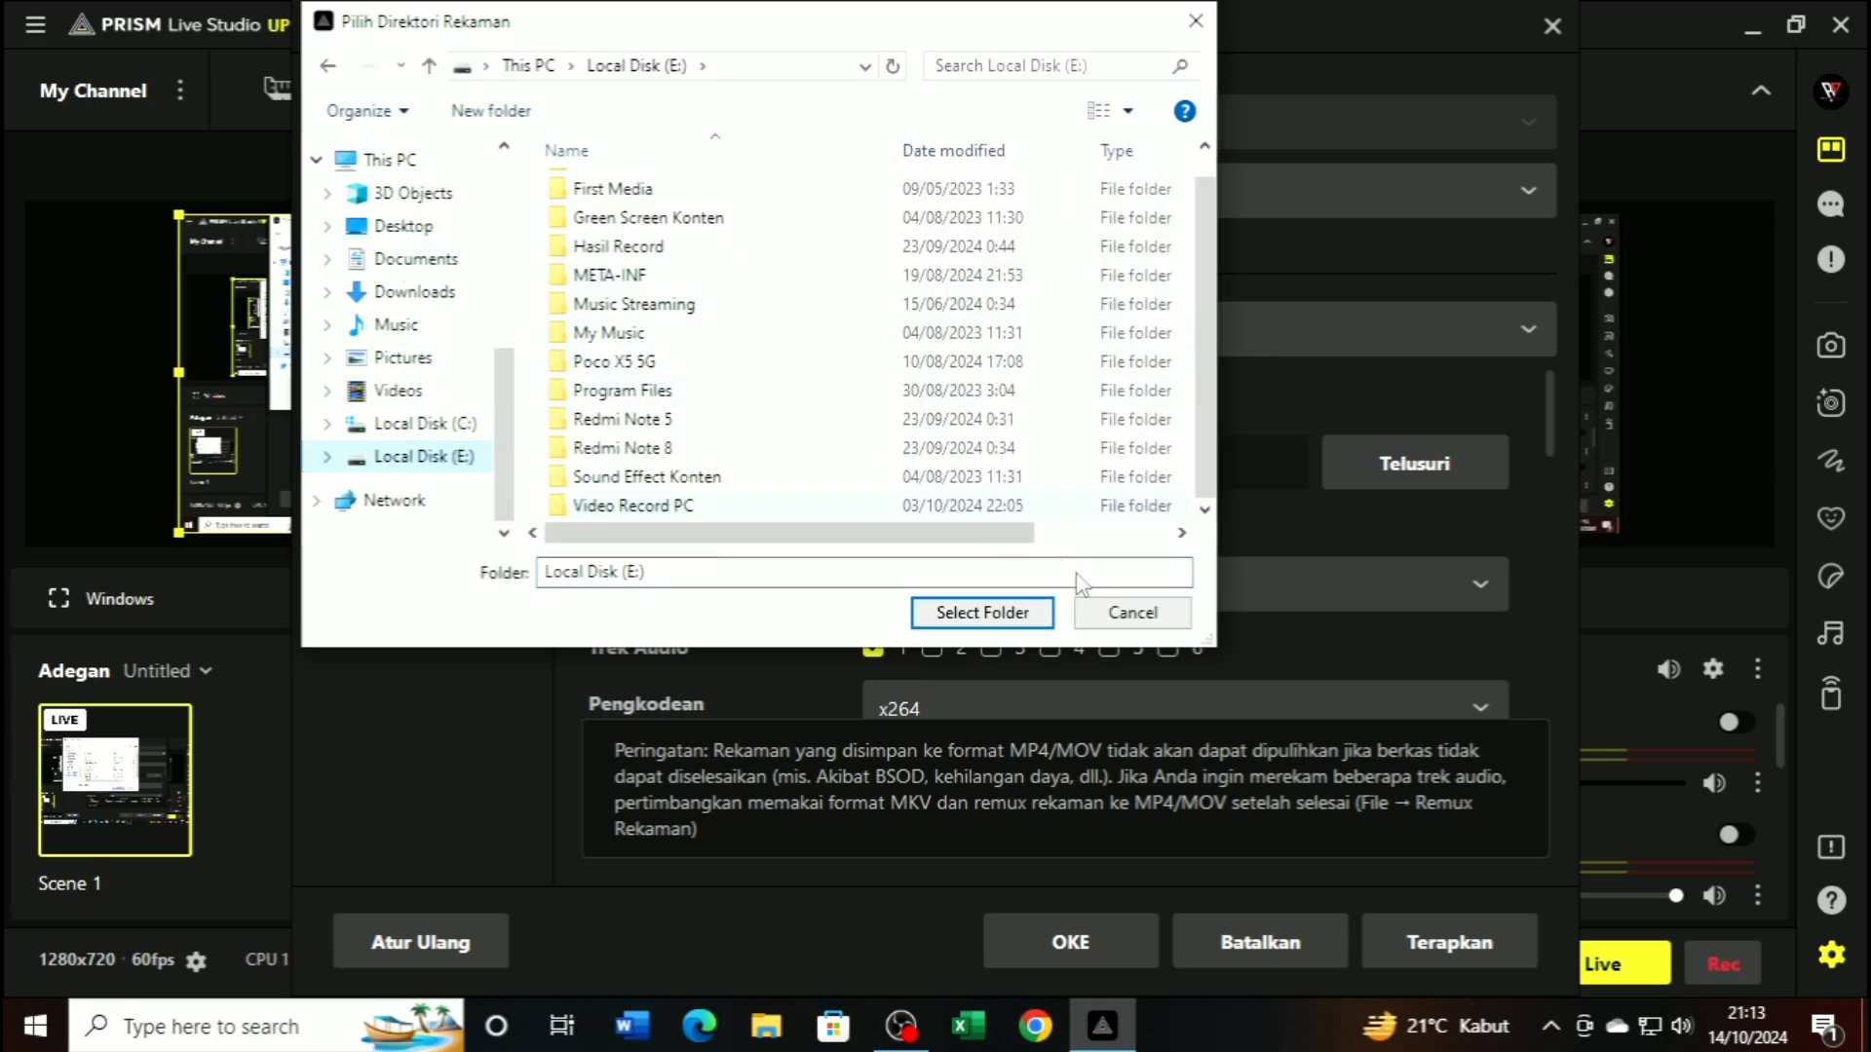
left_click(1130, 612)
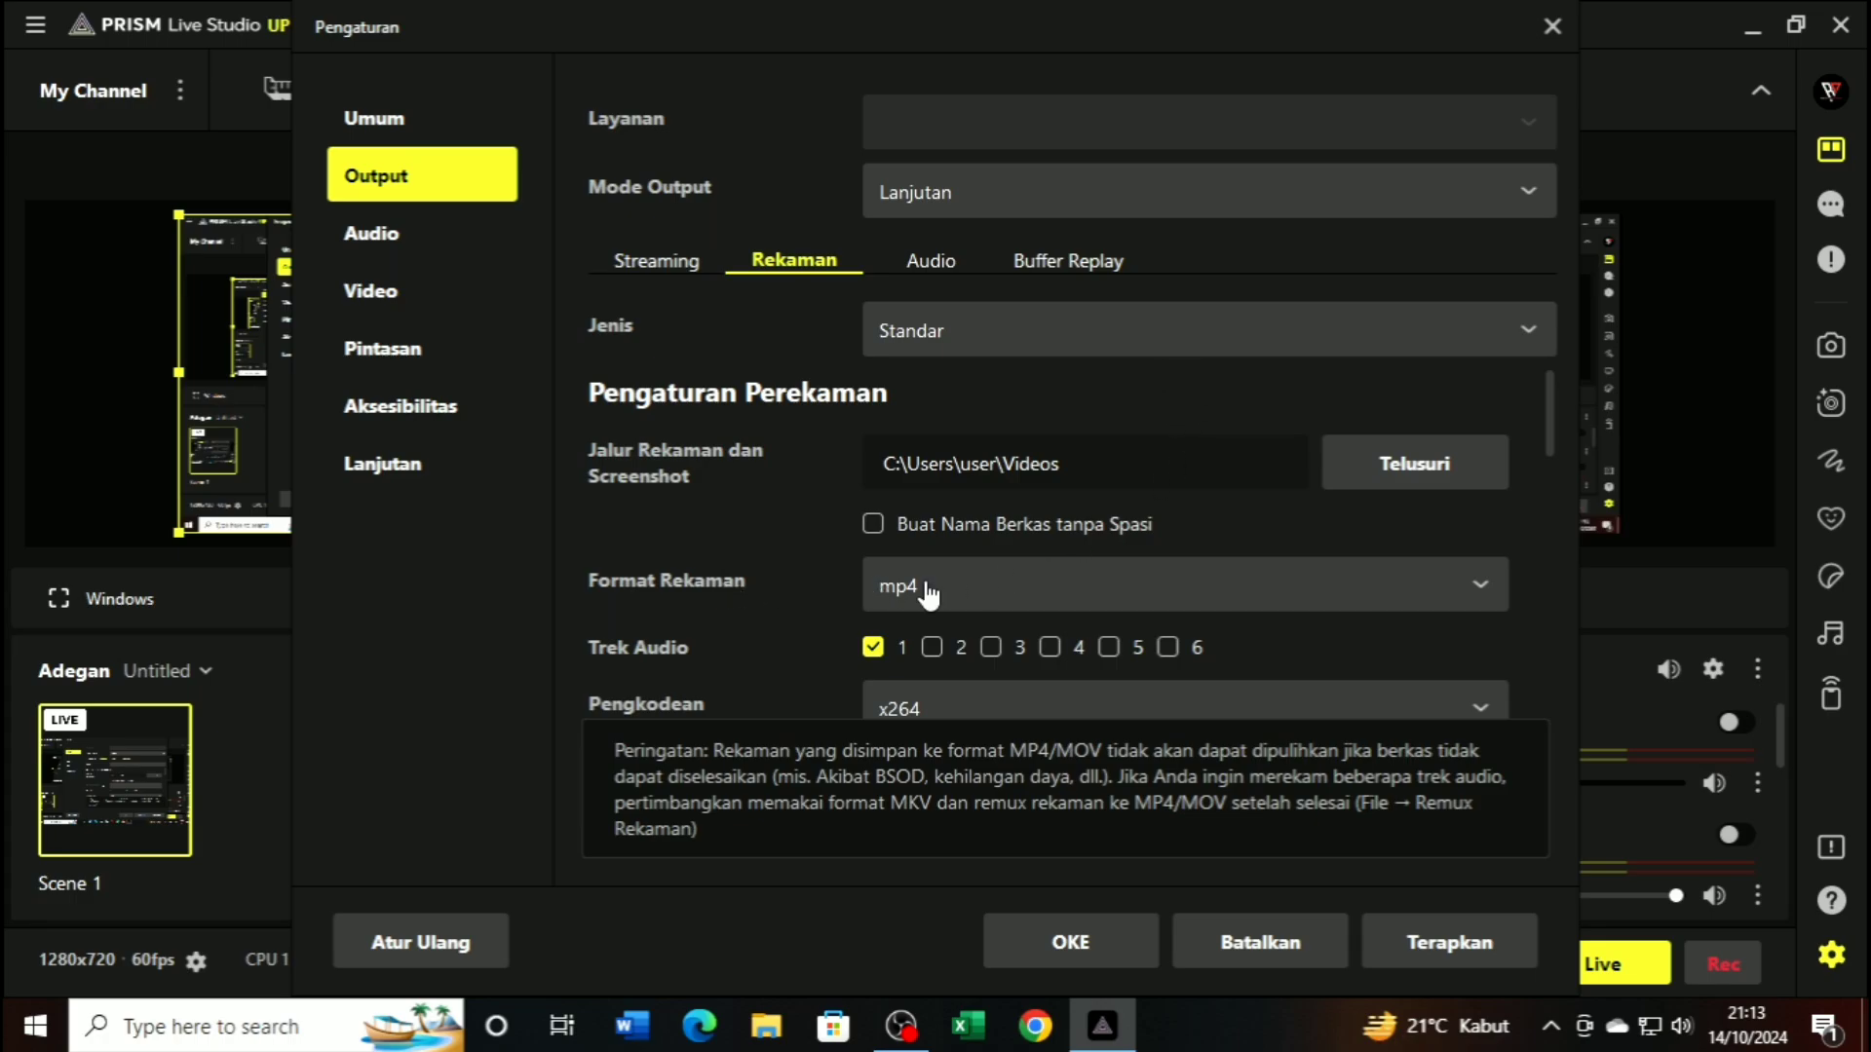
Look through the available recording formats and set the recording format to mkv
left_click(1372, 588)
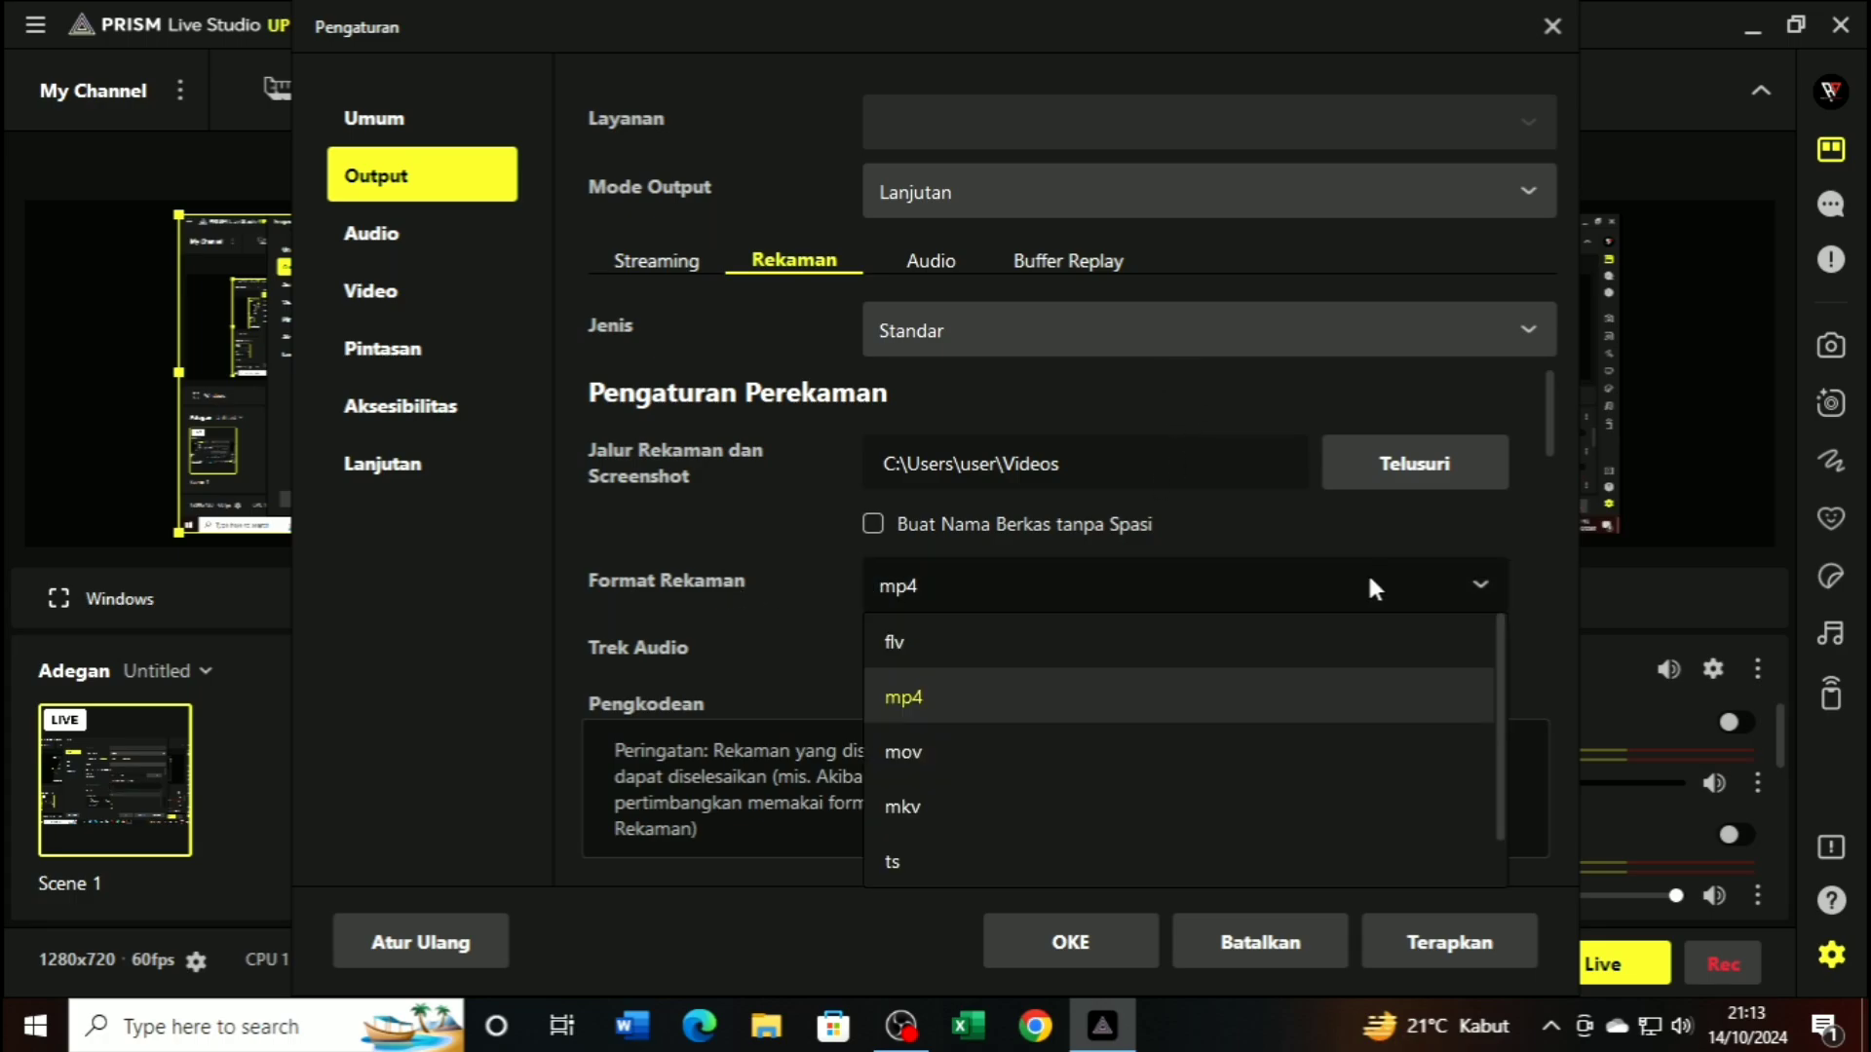
left_click(1077, 719)
left_click(1294, 594)
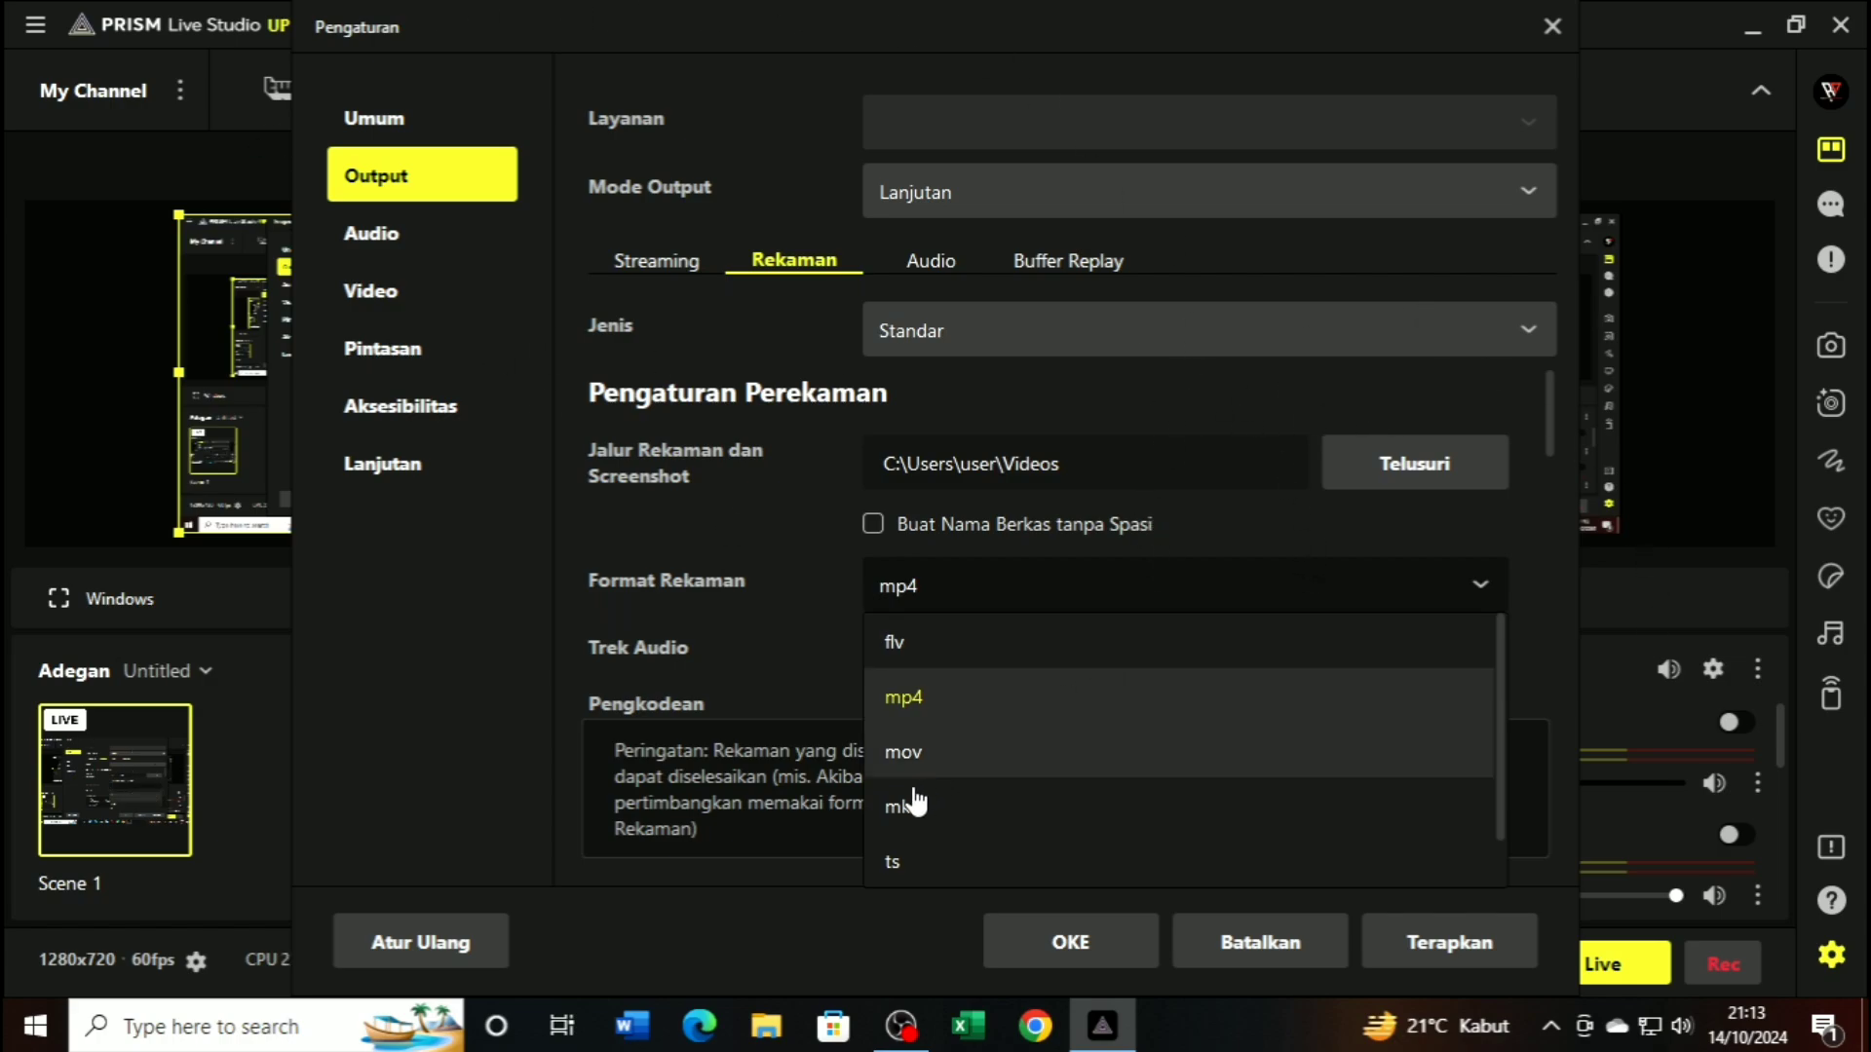
left_click(941, 816)
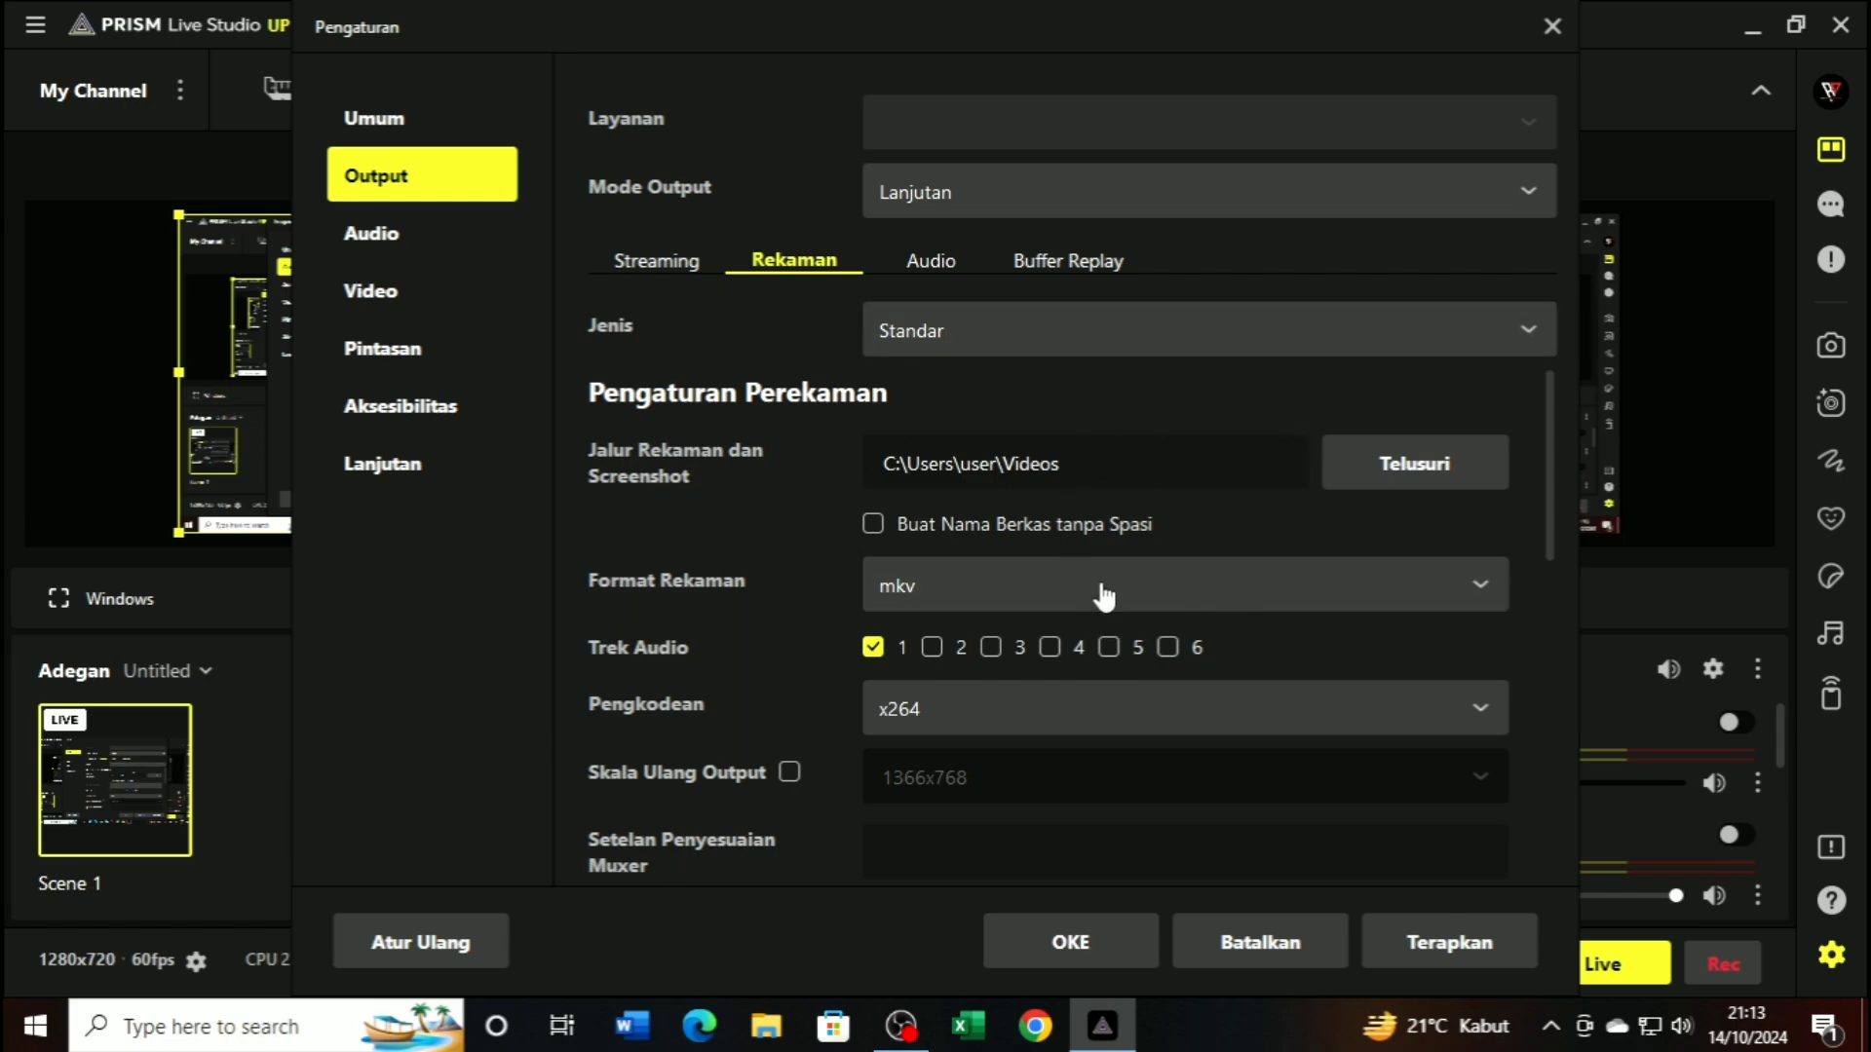
Set the recording format to mp4 and choose x264 as the recording encoder
left_click(1416, 596)
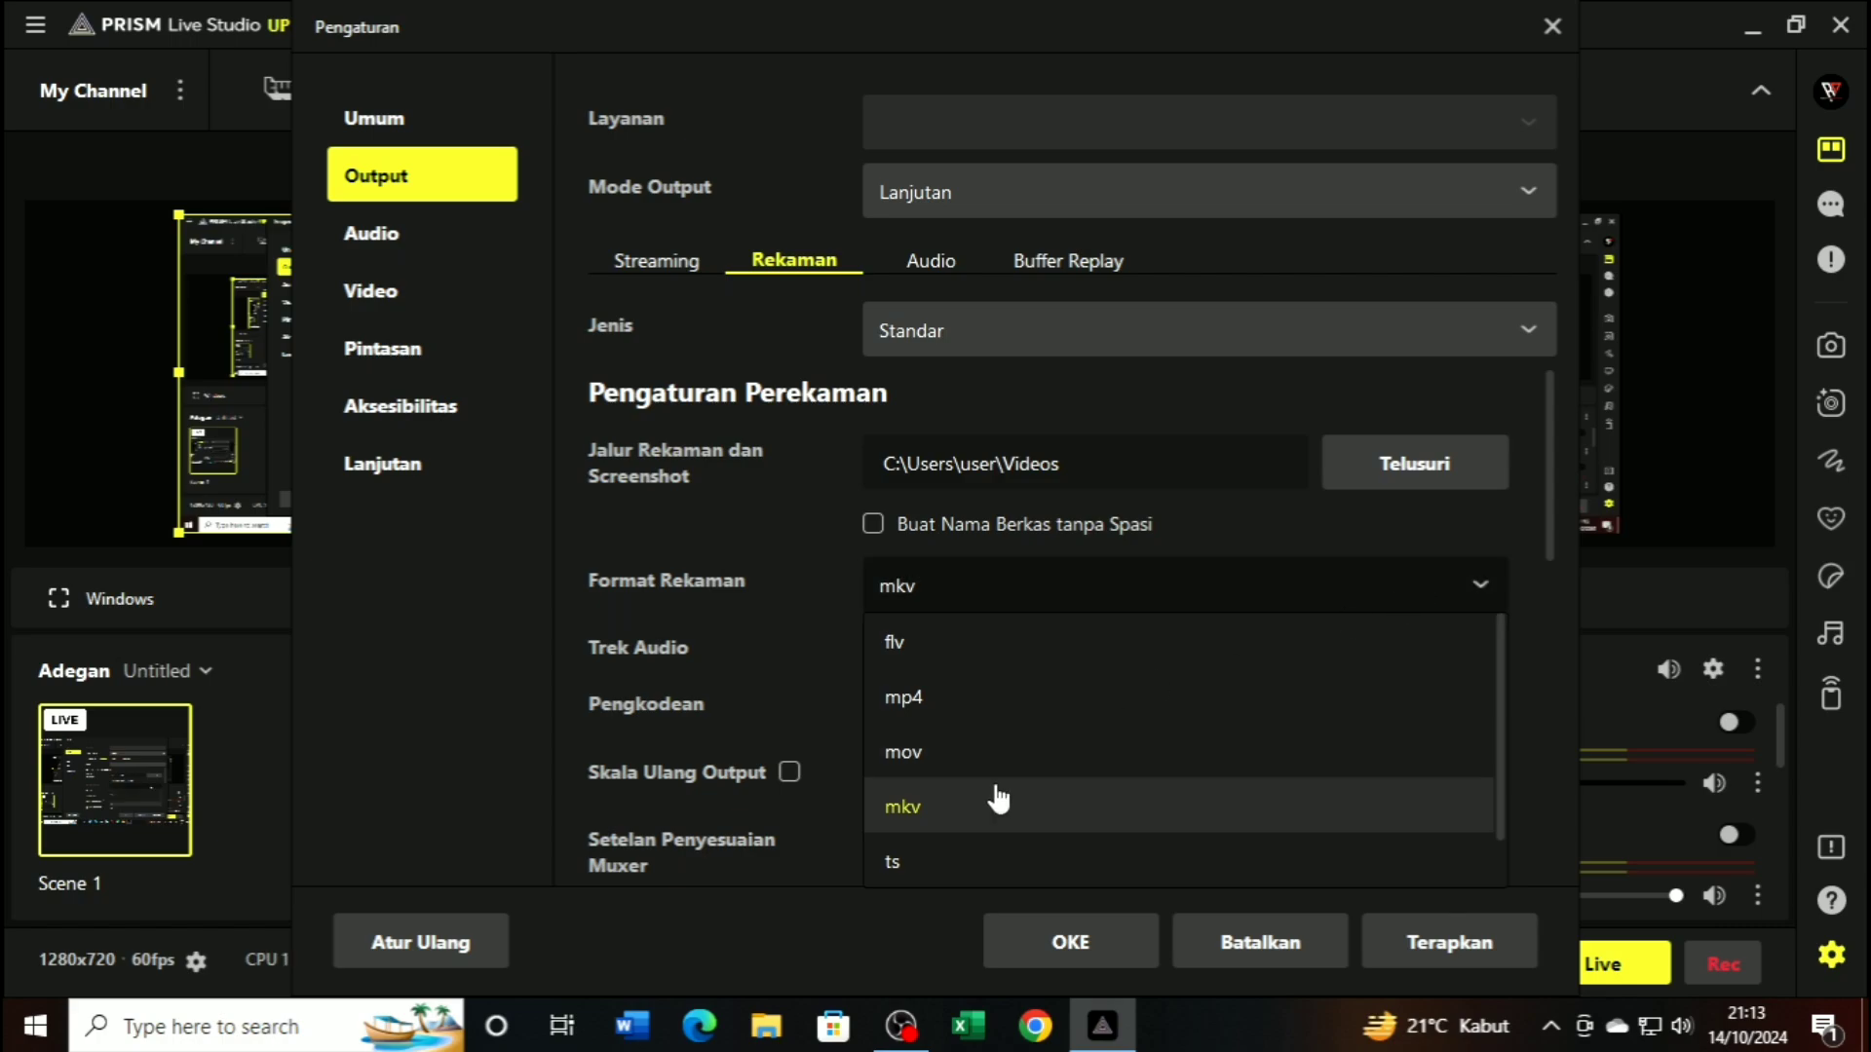
left_click(975, 700)
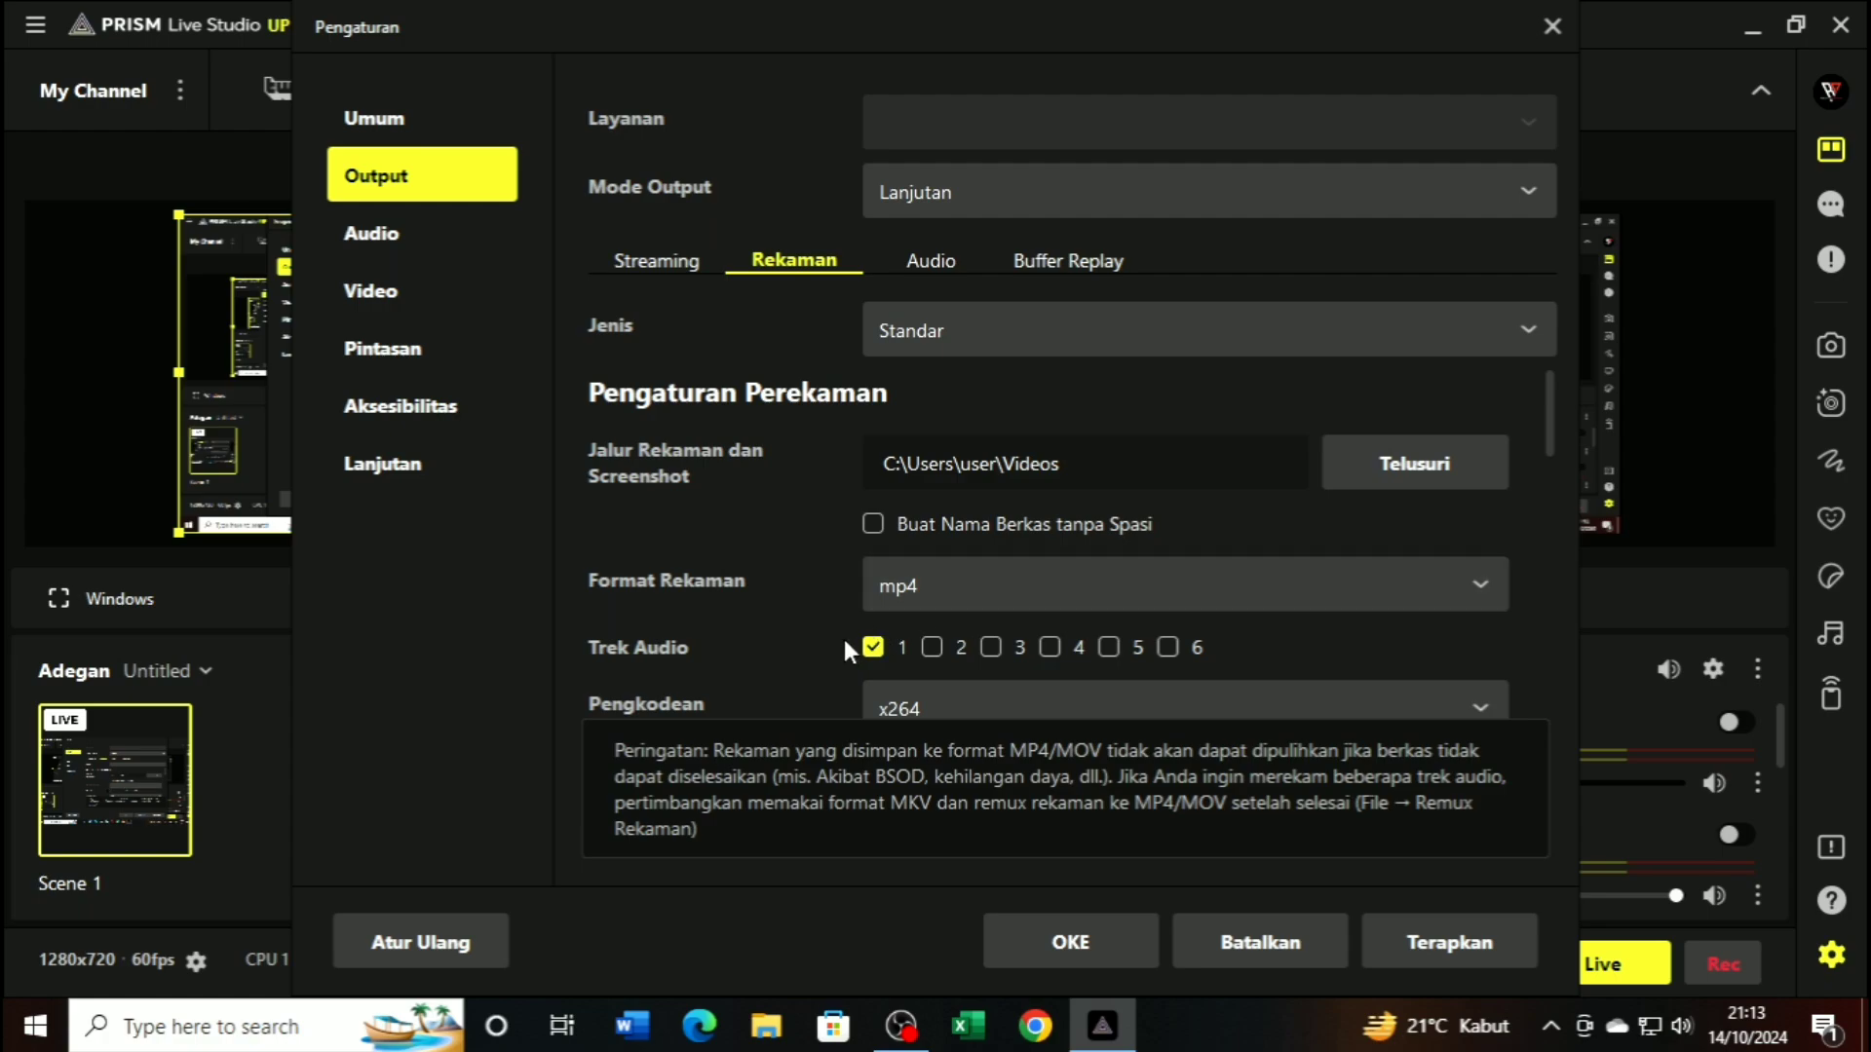
scroll(844, 639, "down", 1)
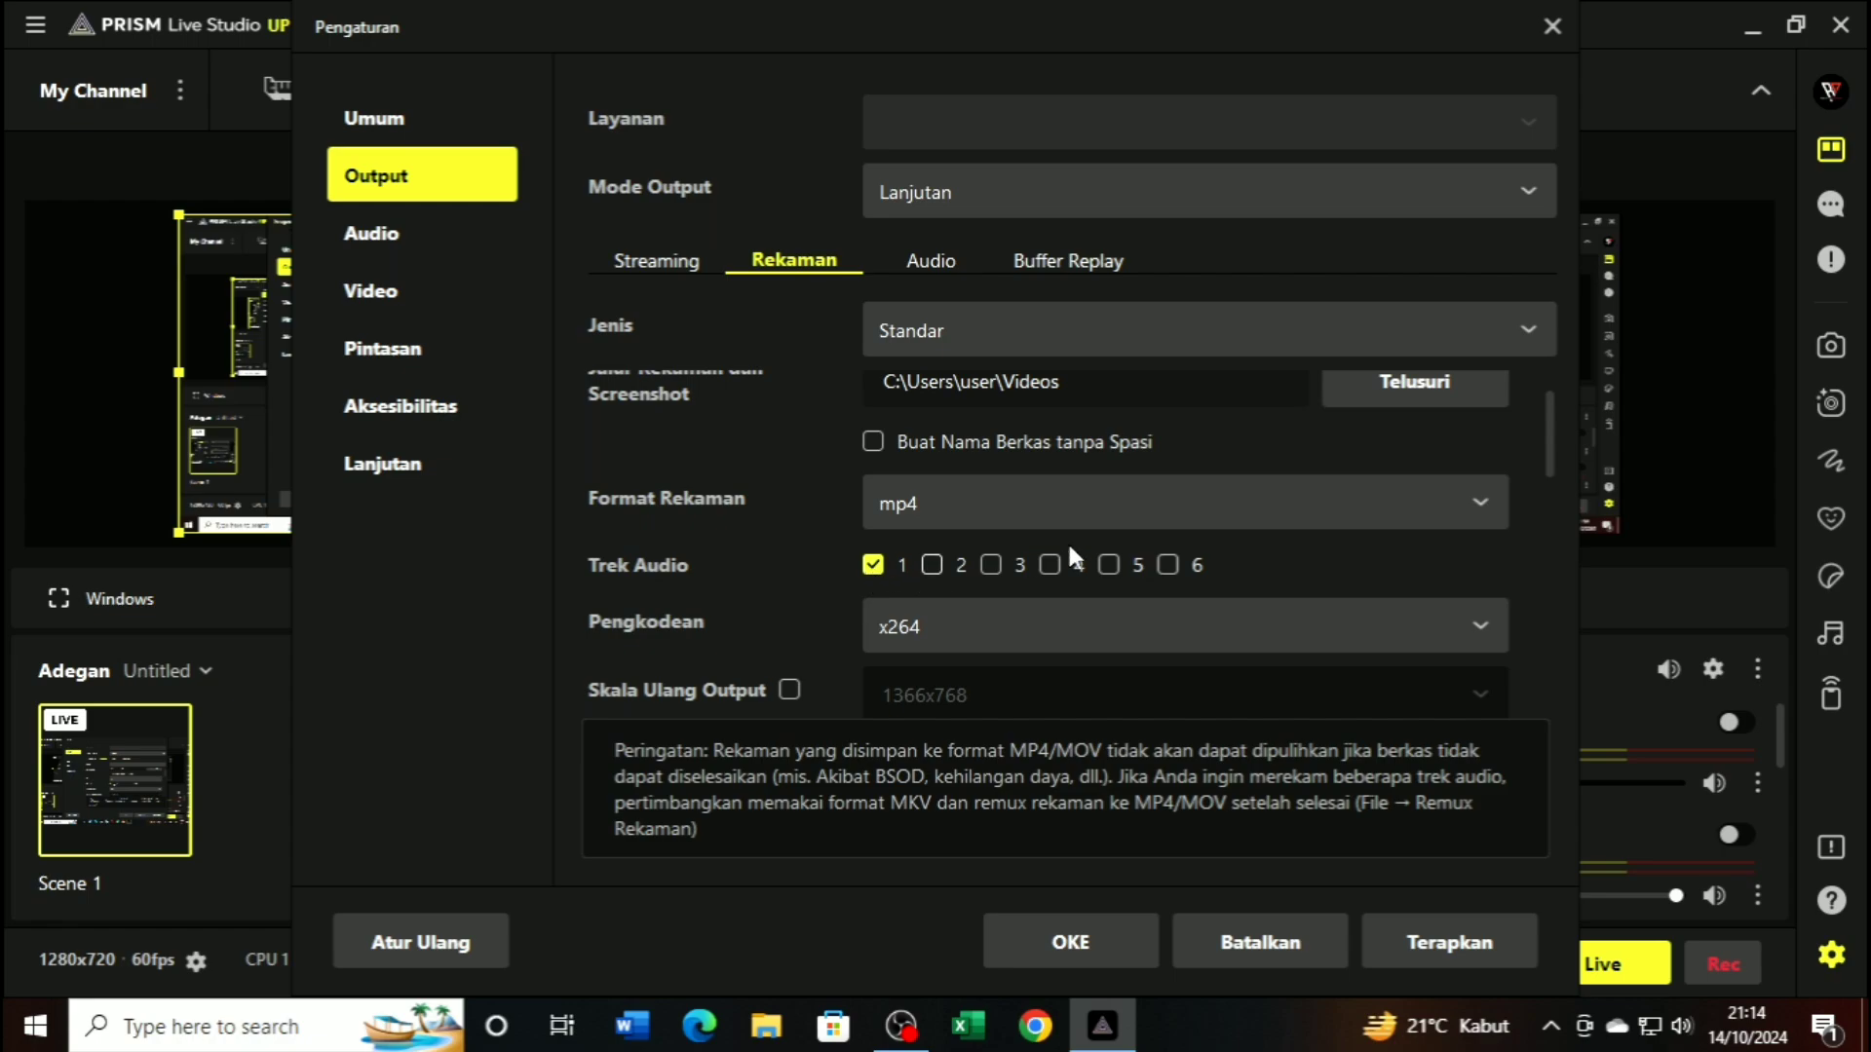
scroll(1352, 526, "down", 1)
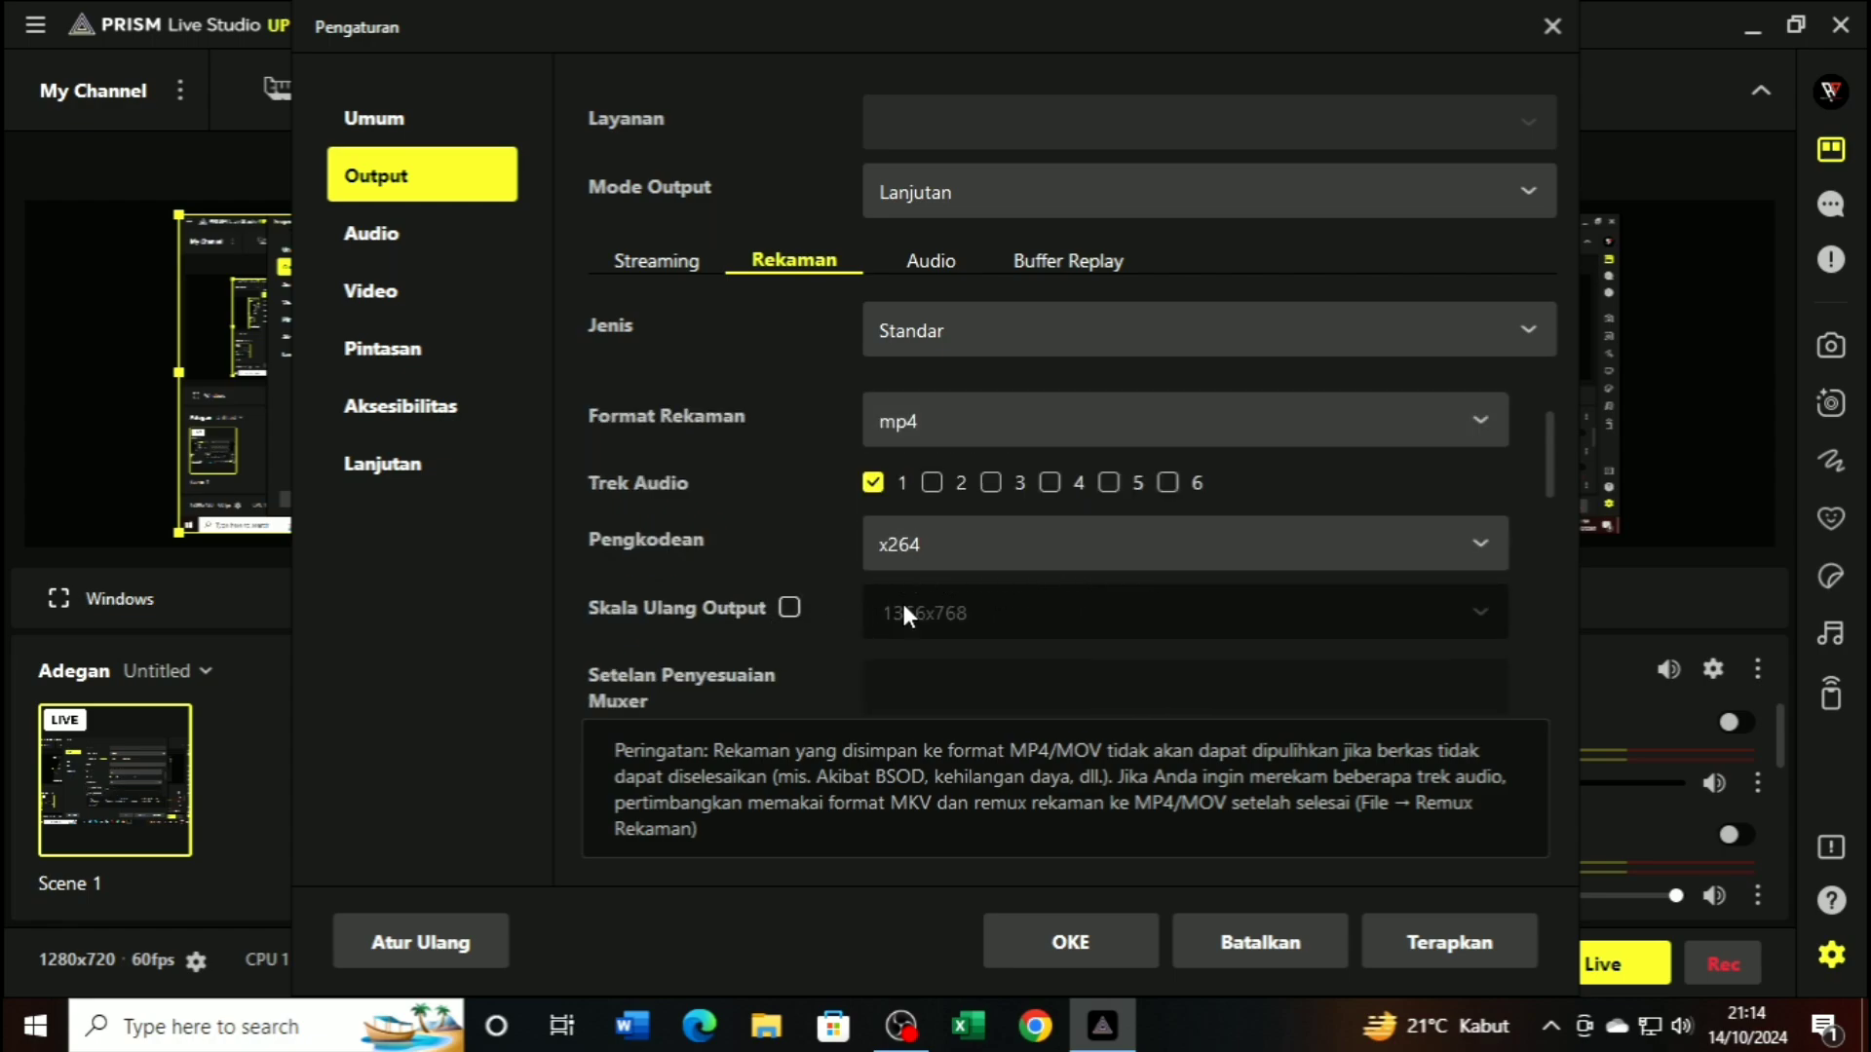
left_click(1428, 542)
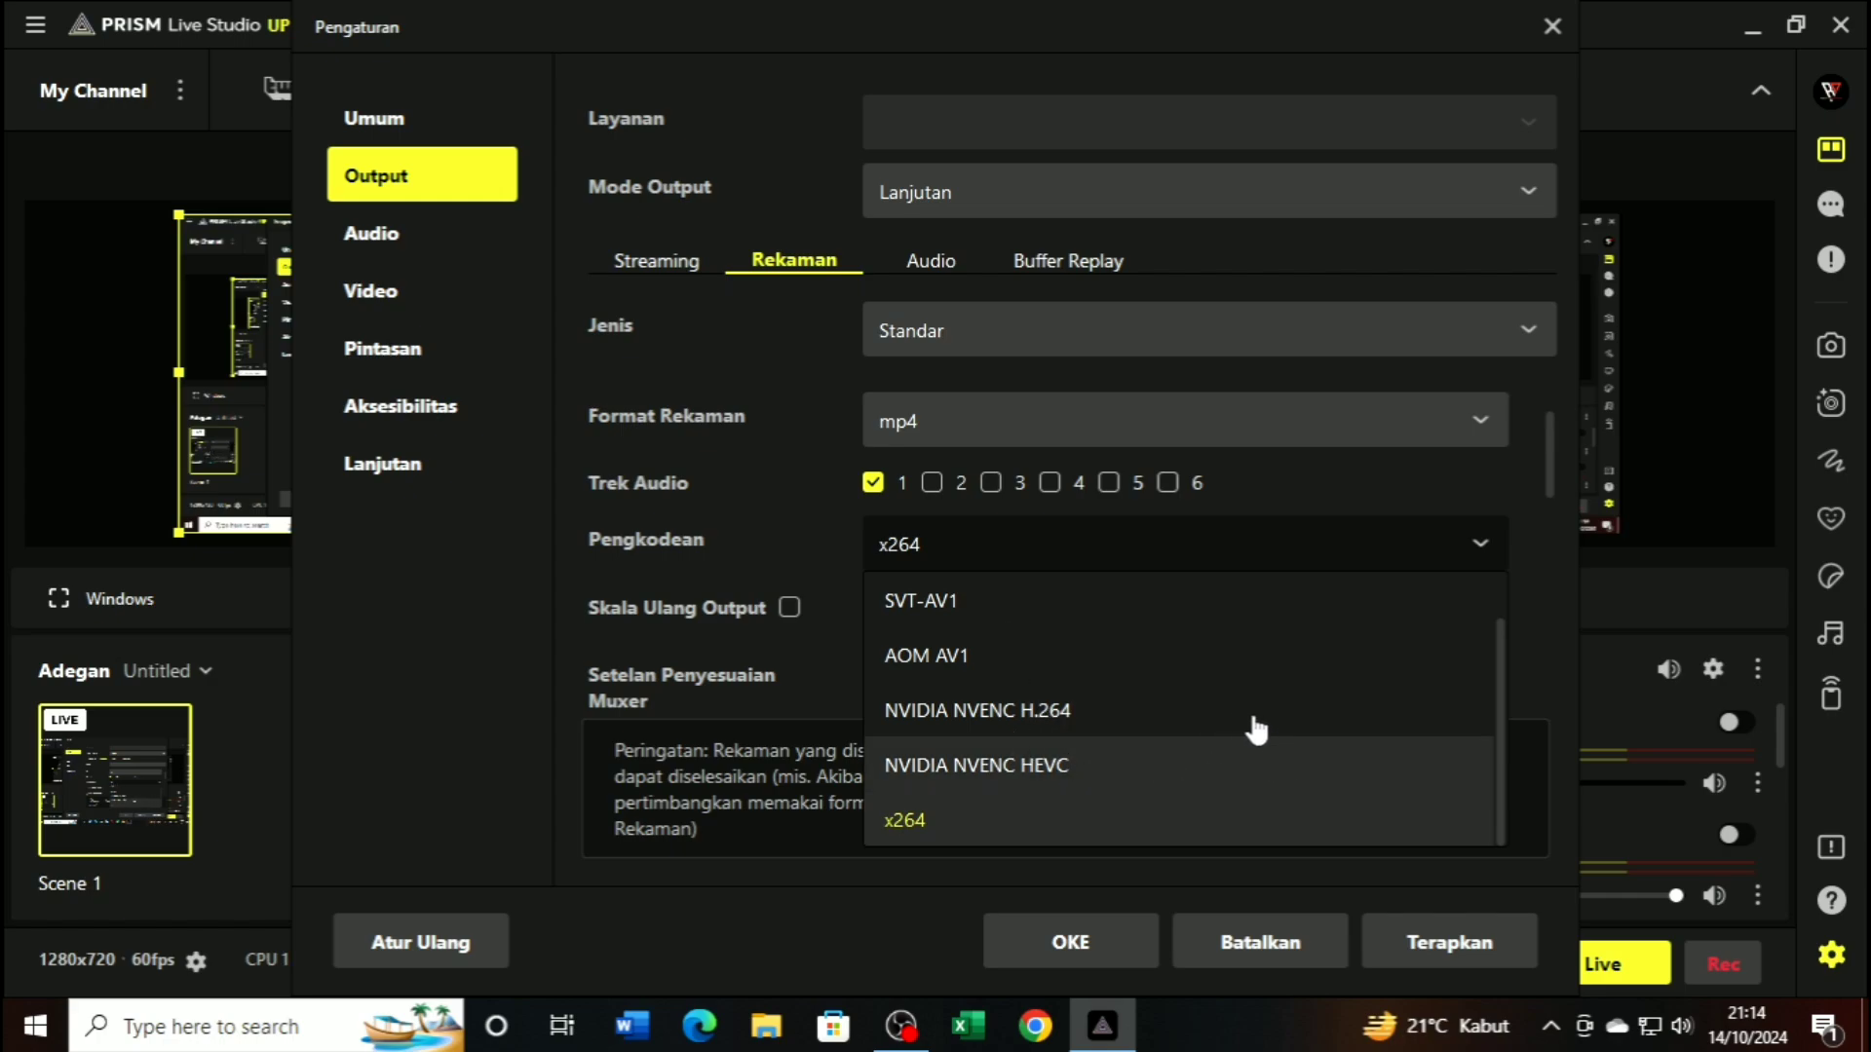
left_click(994, 820)
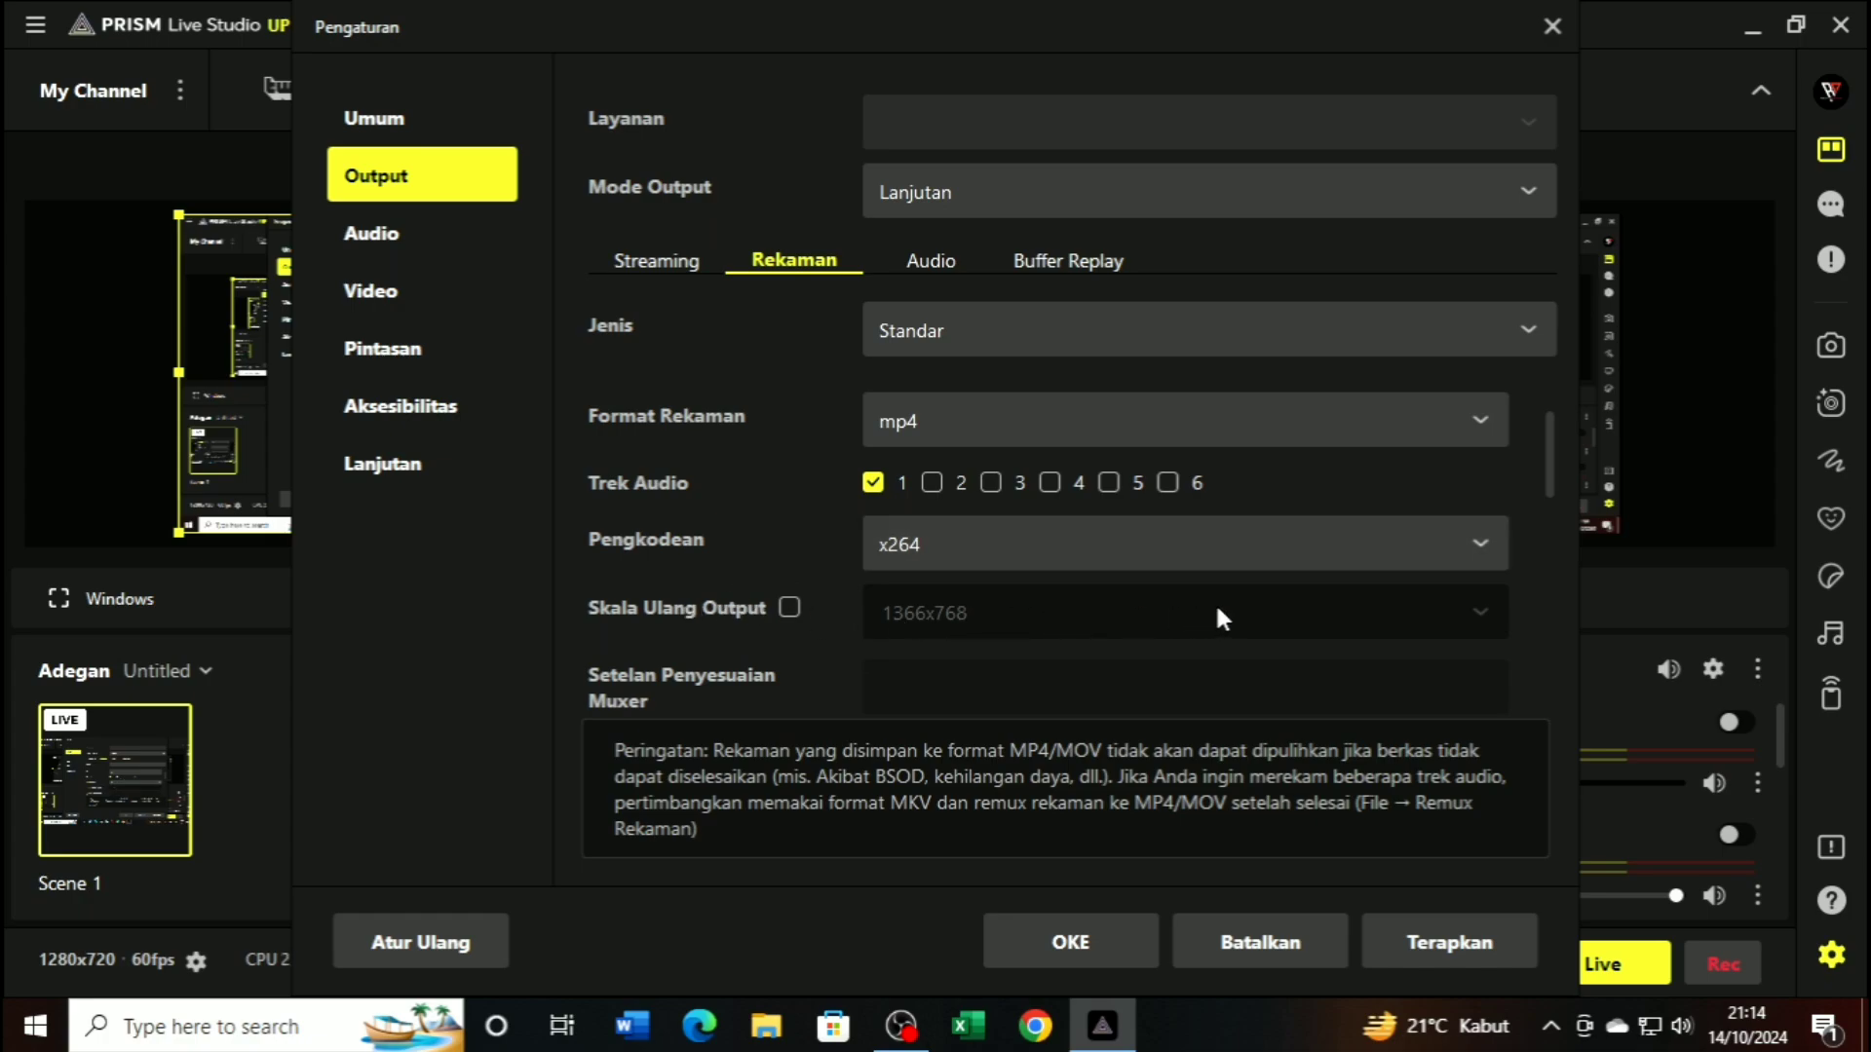
Enable output rescaling for recording, look through the available resolutions, and disable rescaling again
left_click(791, 610)
left_click(1481, 614)
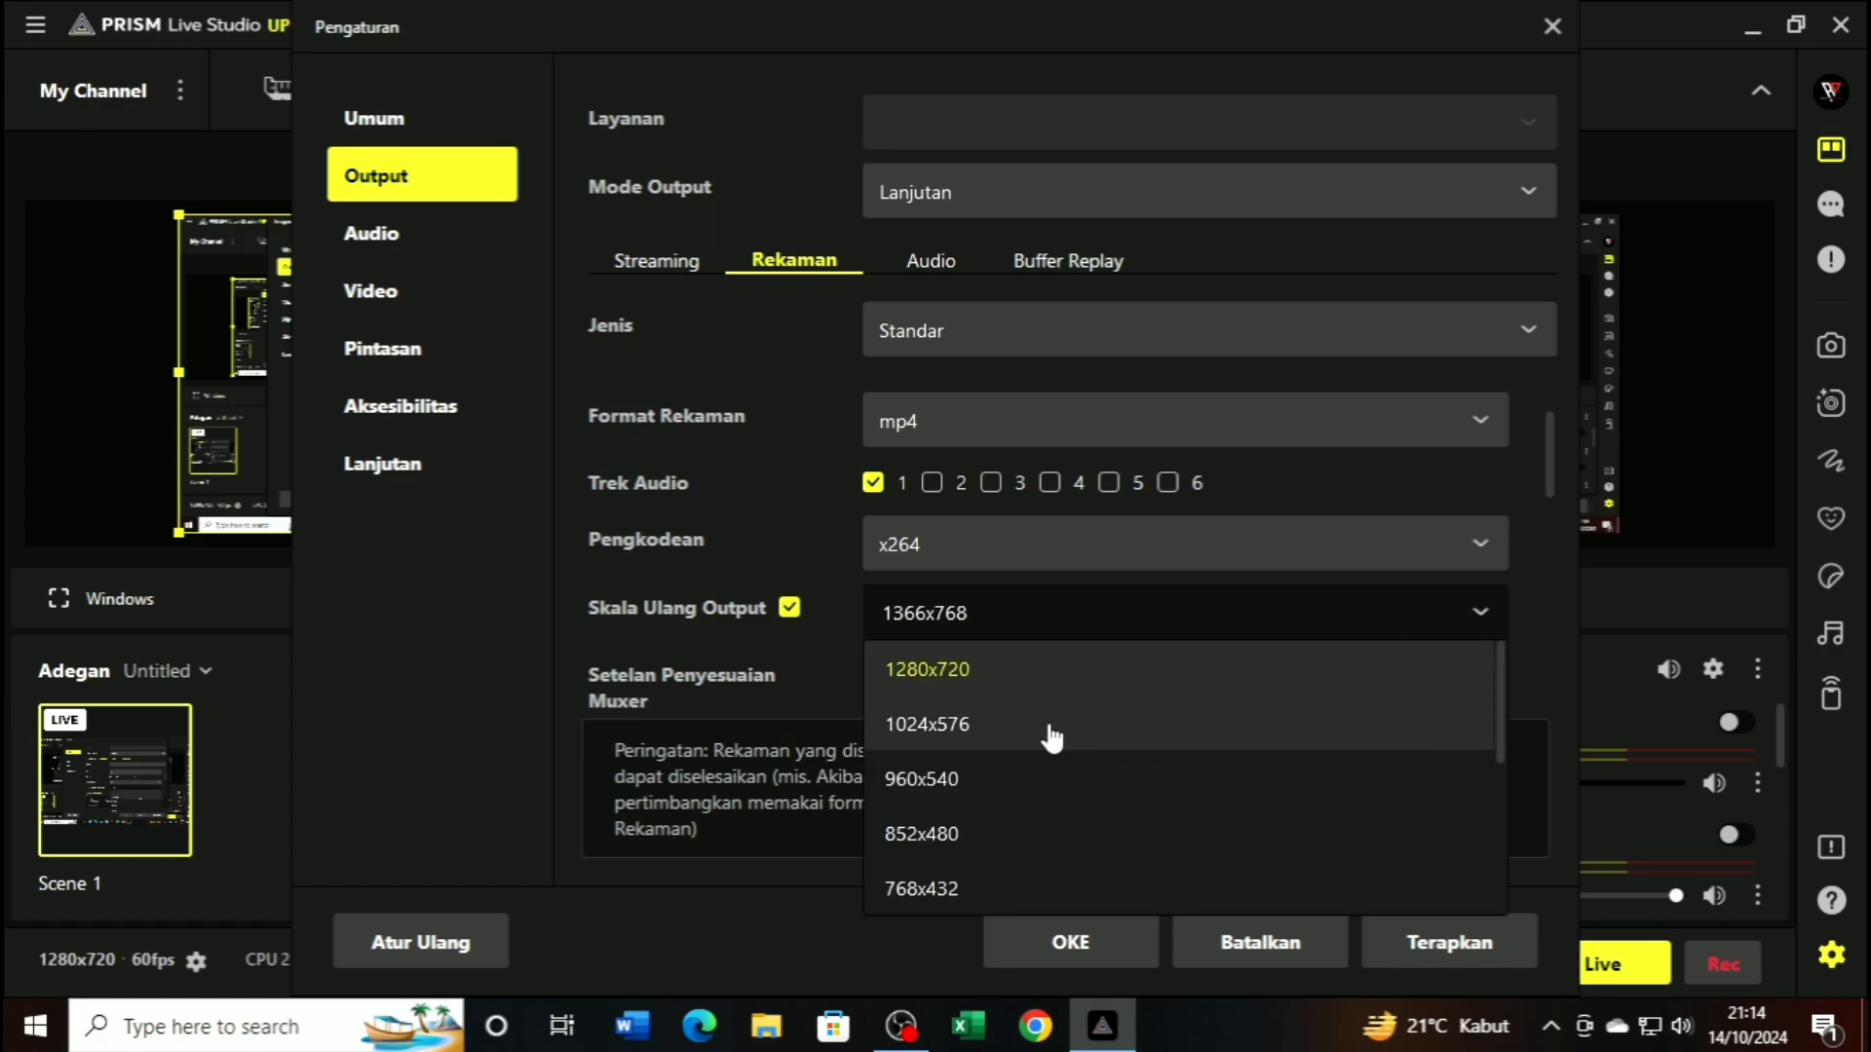
scroll(1163, 741, "down", 2)
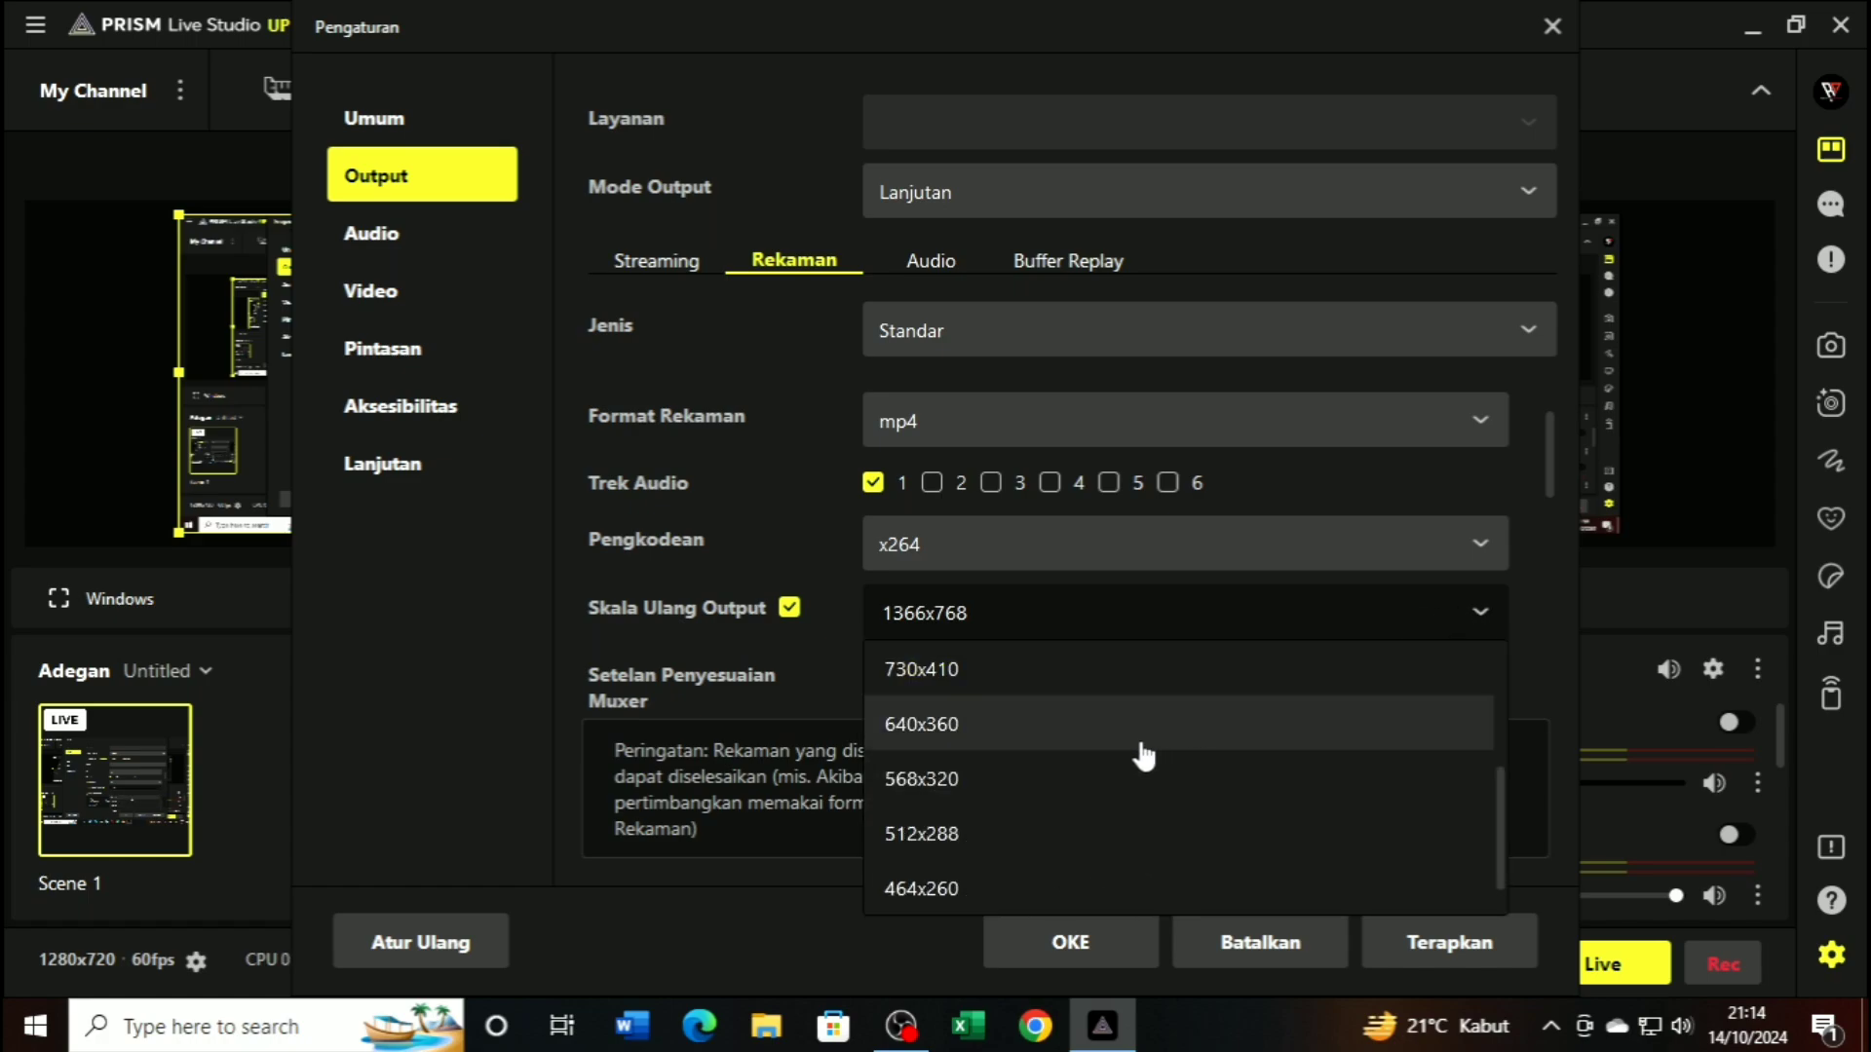
scroll(1142, 757, "up", 2)
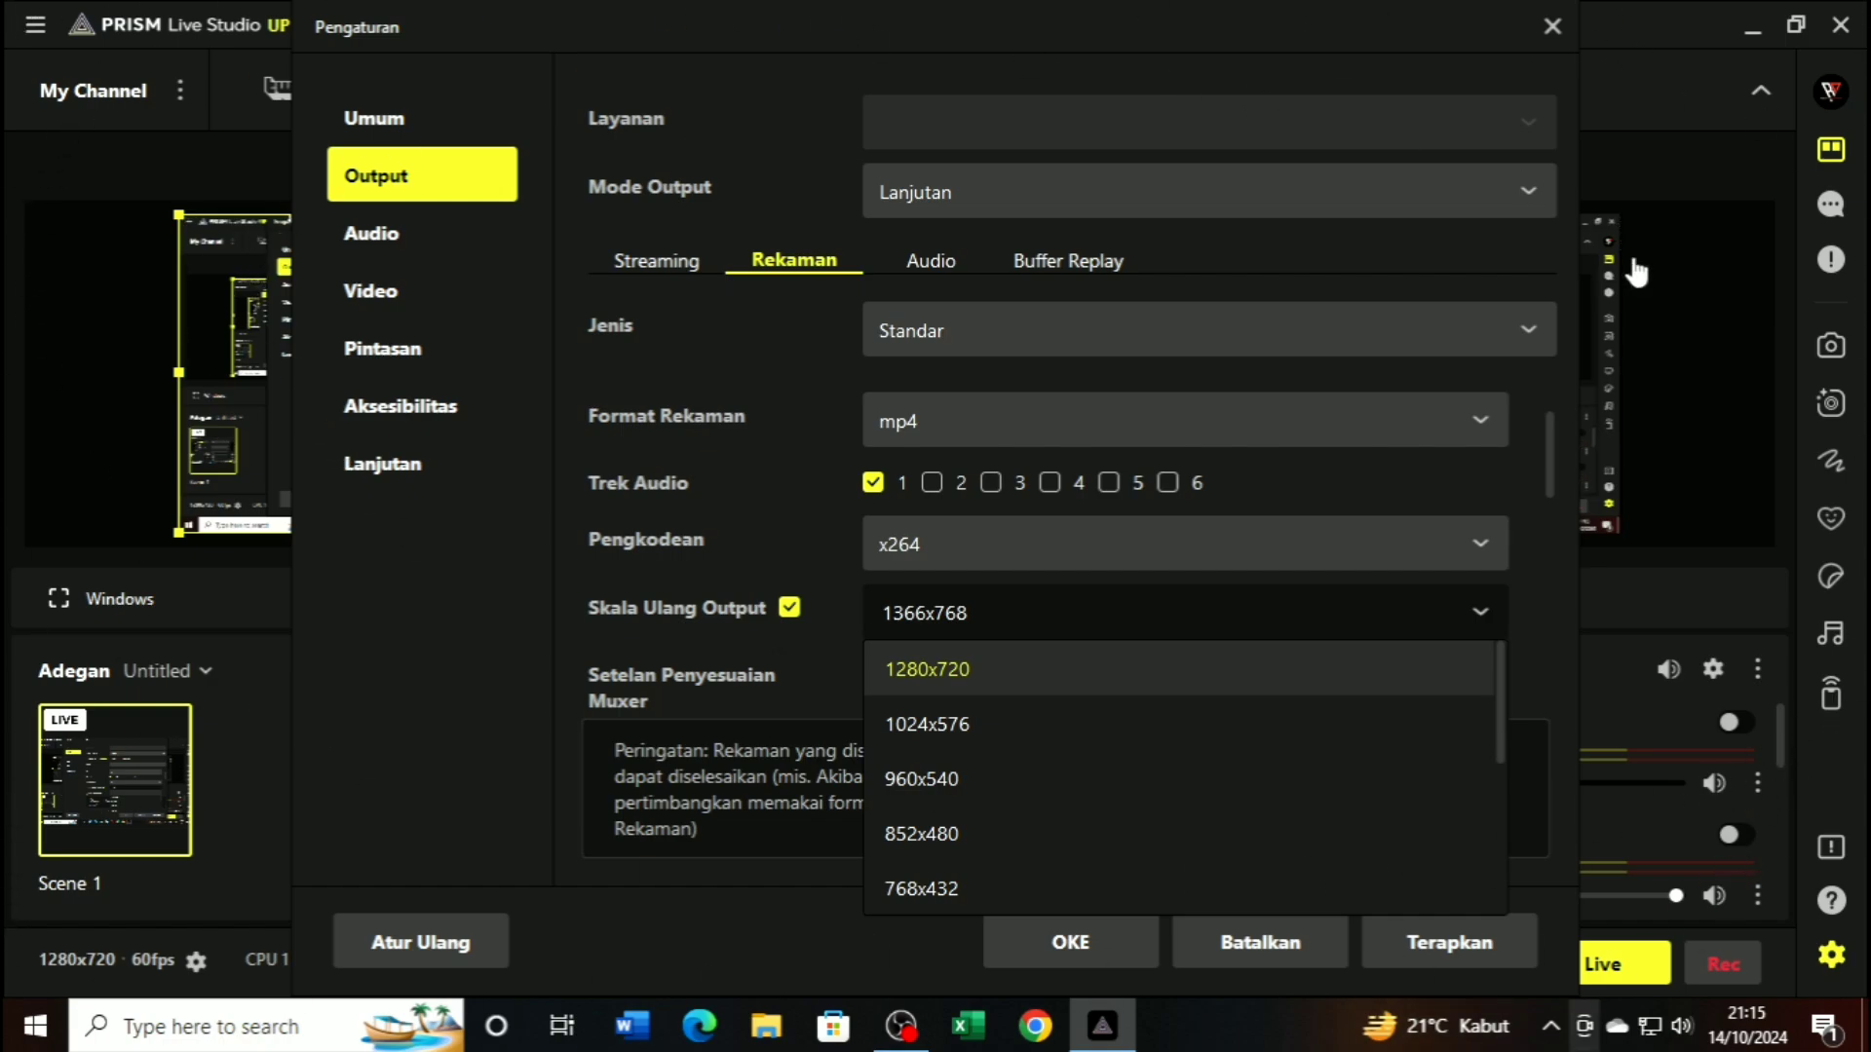
left_click(1054, 612)
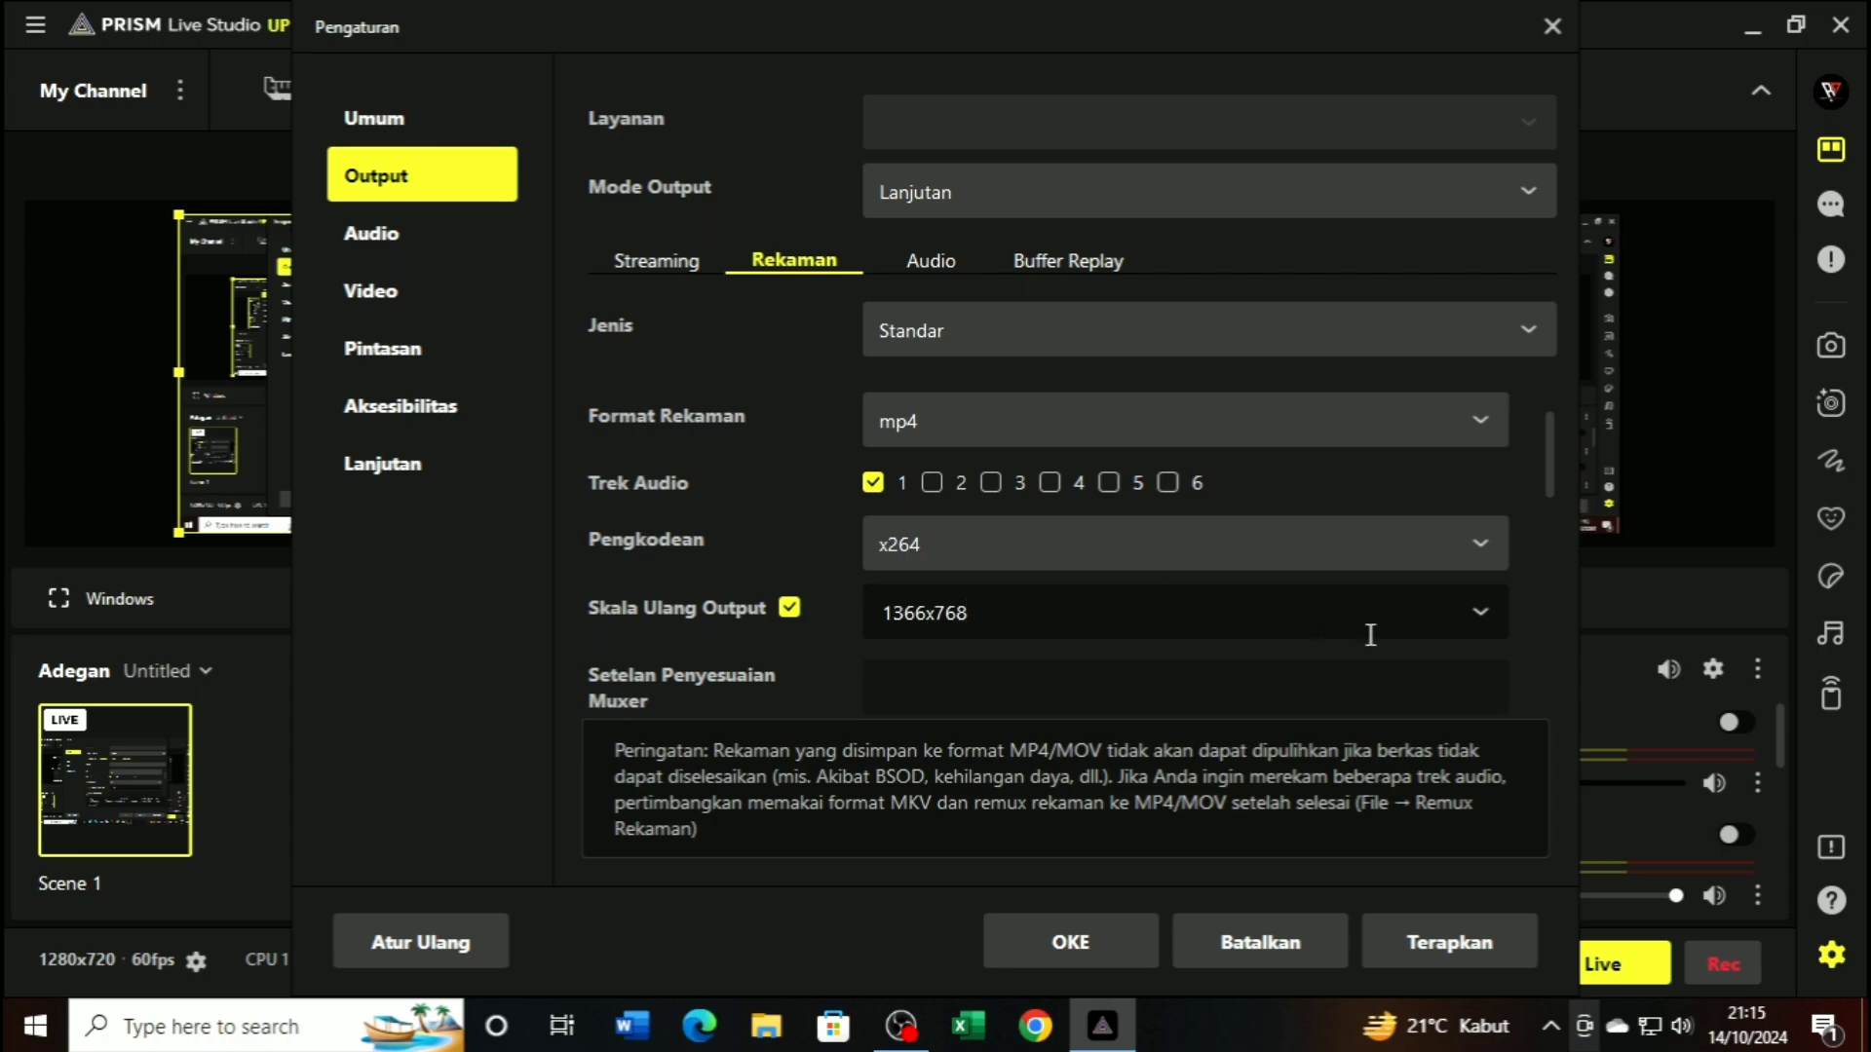
left_click(1495, 621)
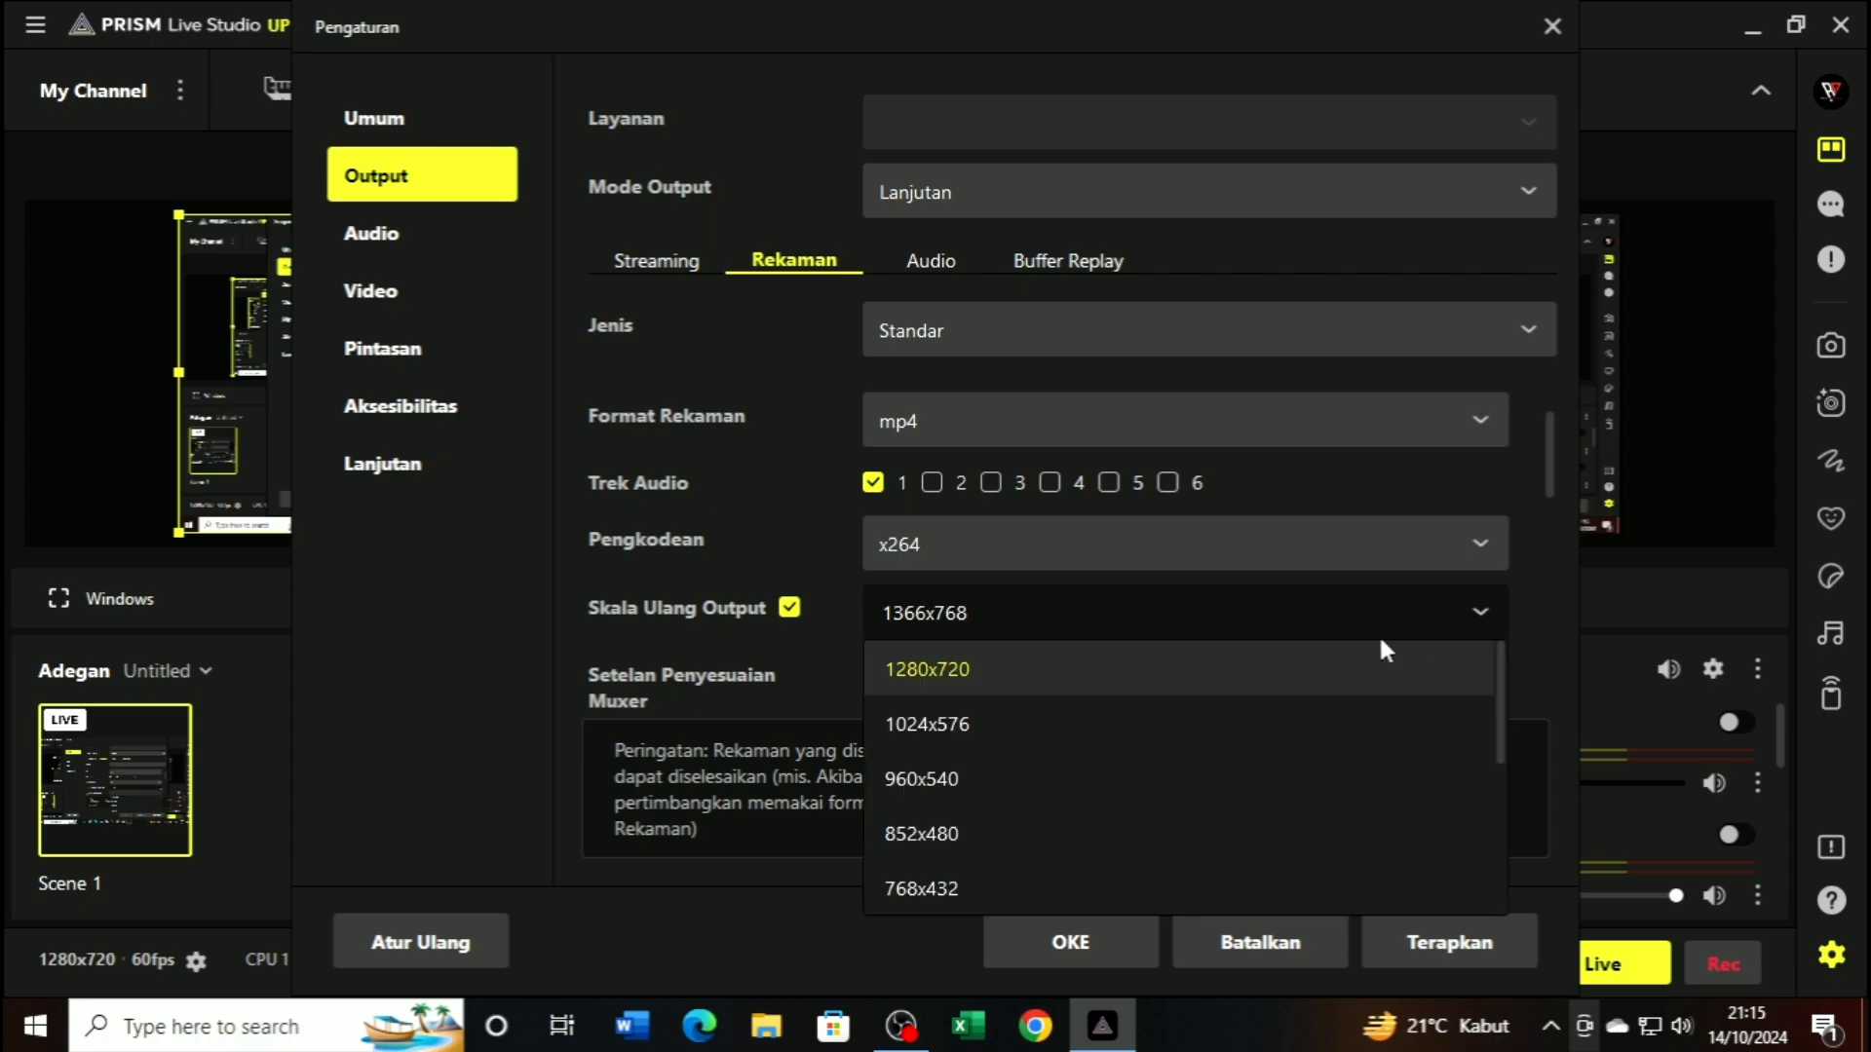
left_click(1443, 601)
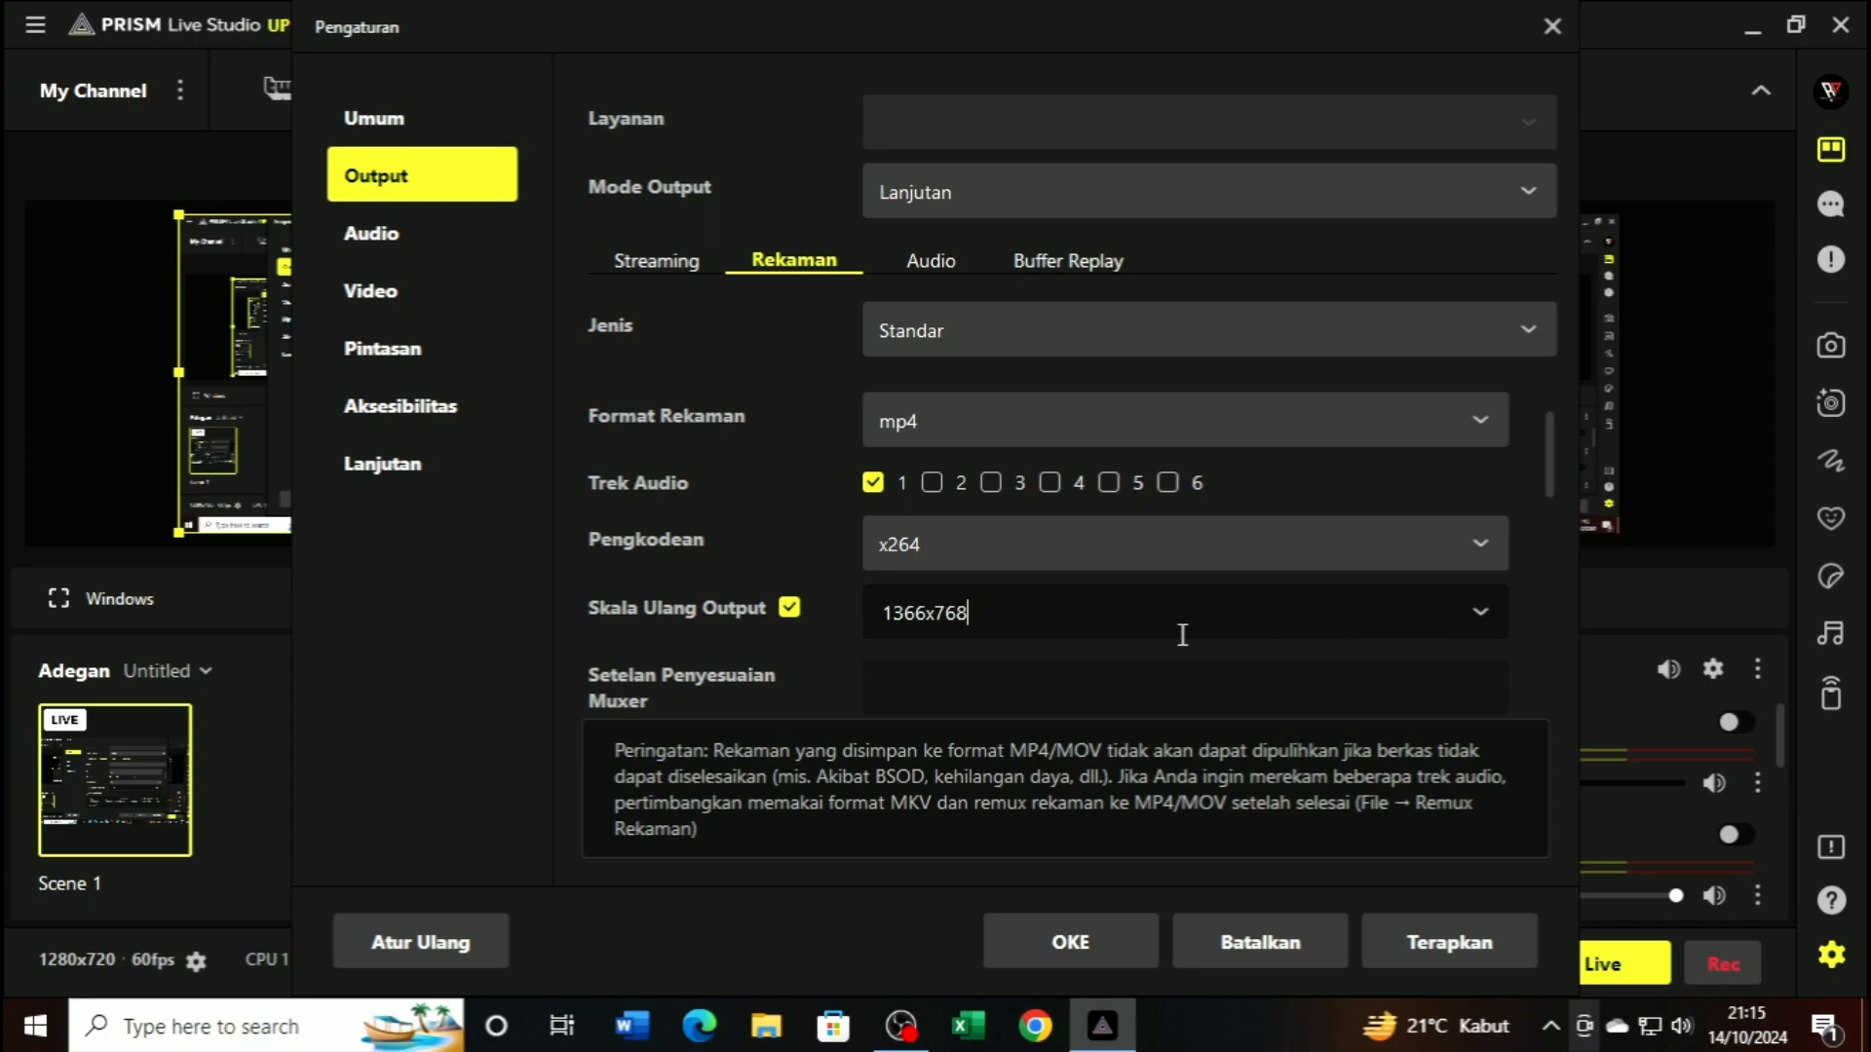
left_click(793, 608)
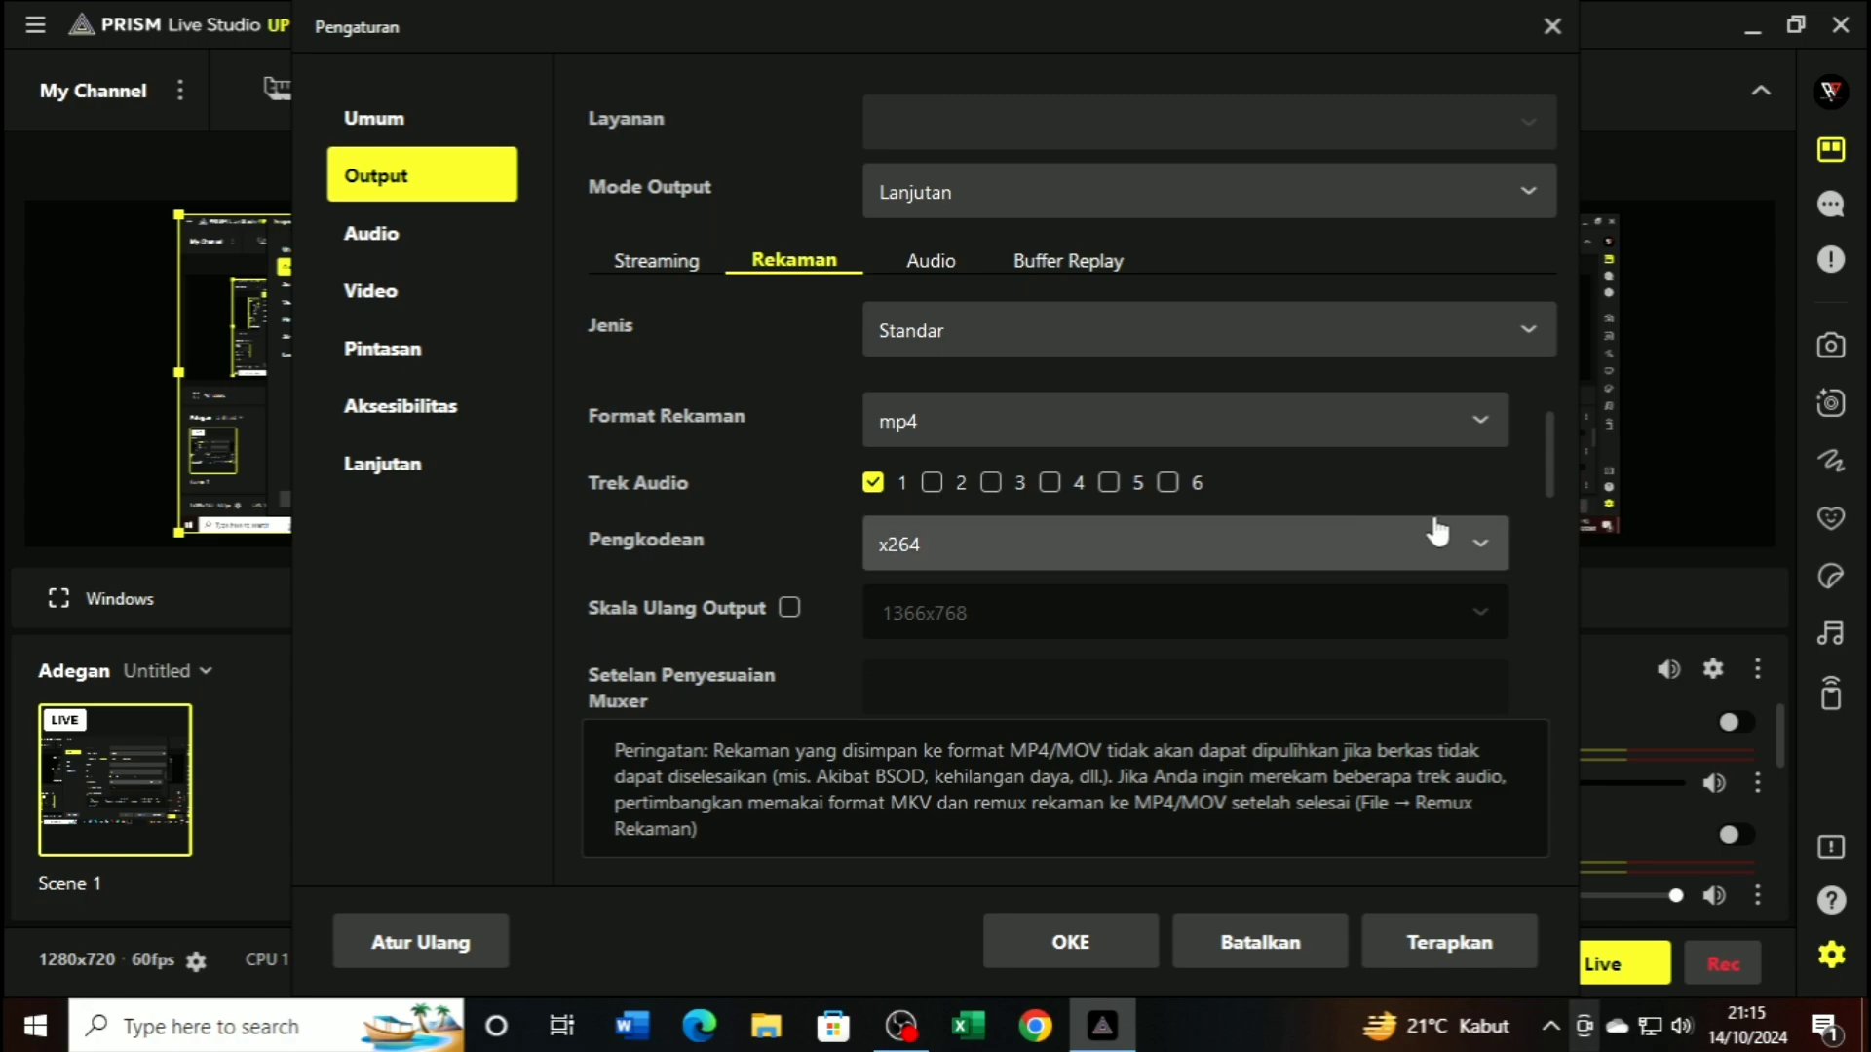
Look through the rate control options in the recording encoder settings, leaving CBR selected
scroll(1536, 497, "down", 3)
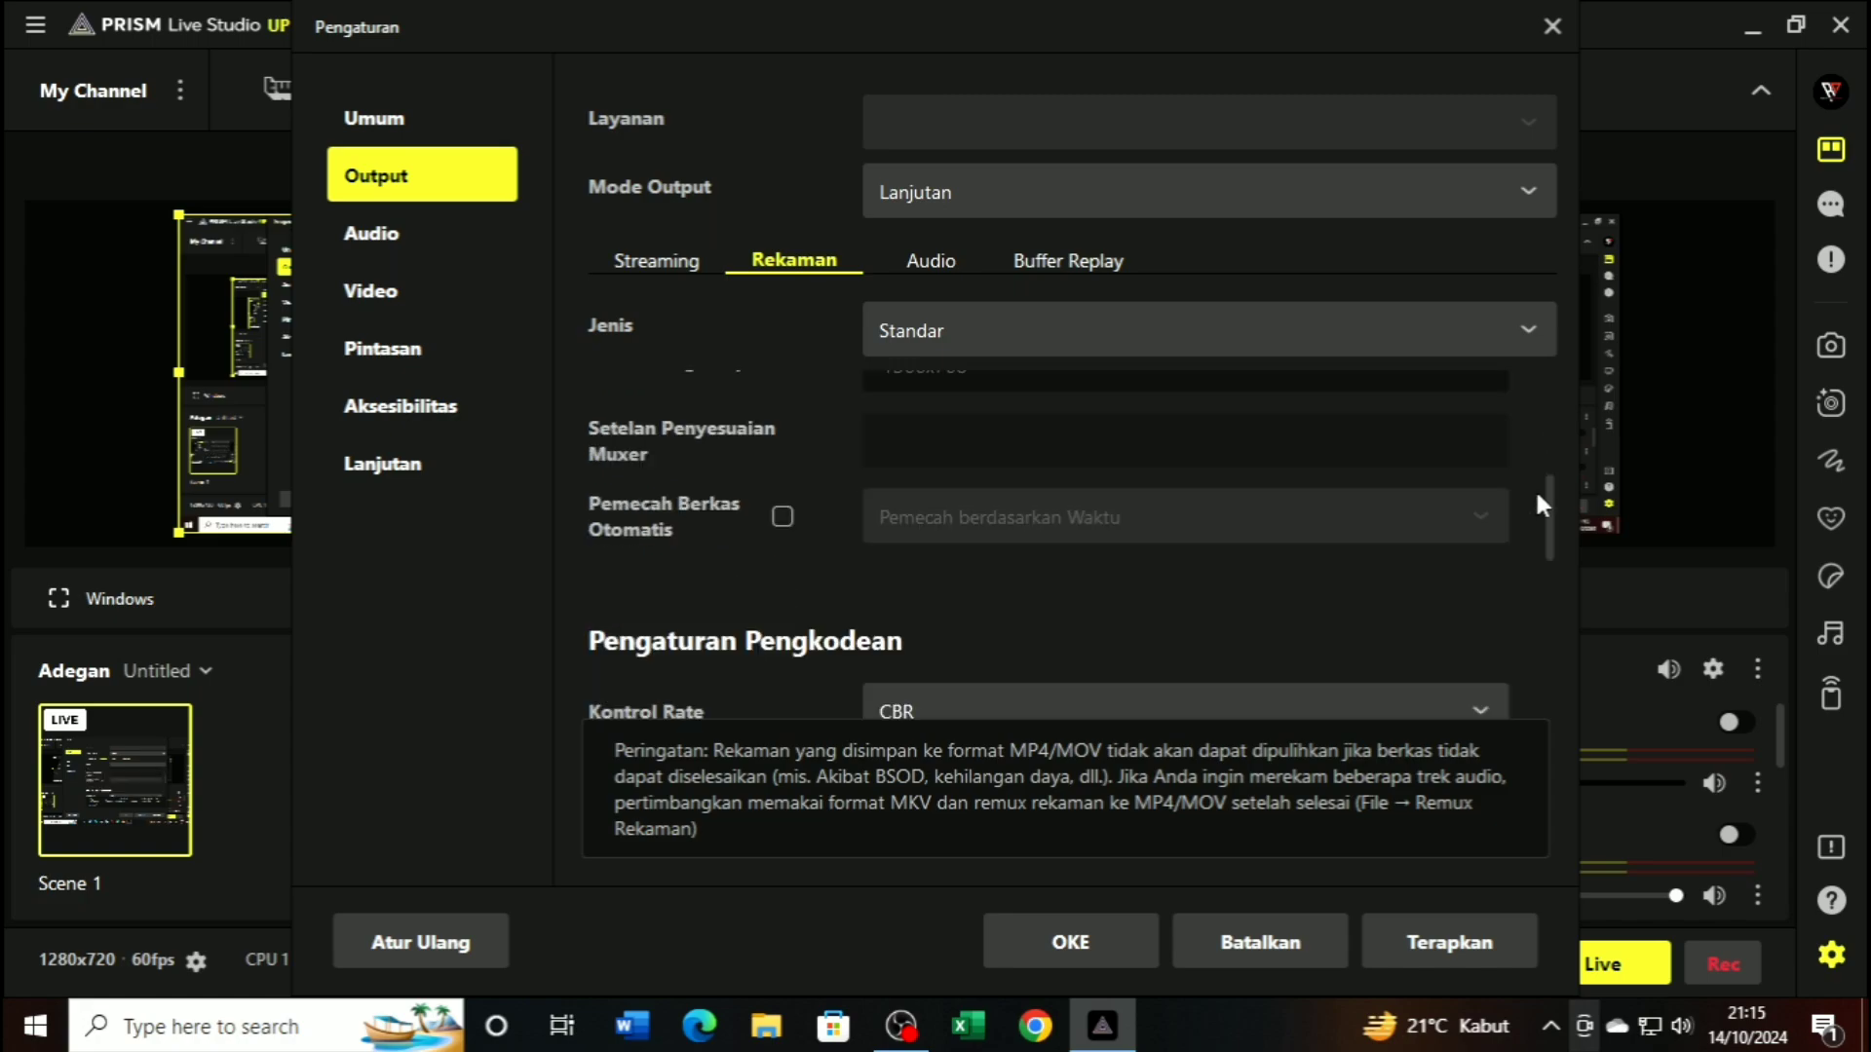
scroll(1538, 501, "down", 3)
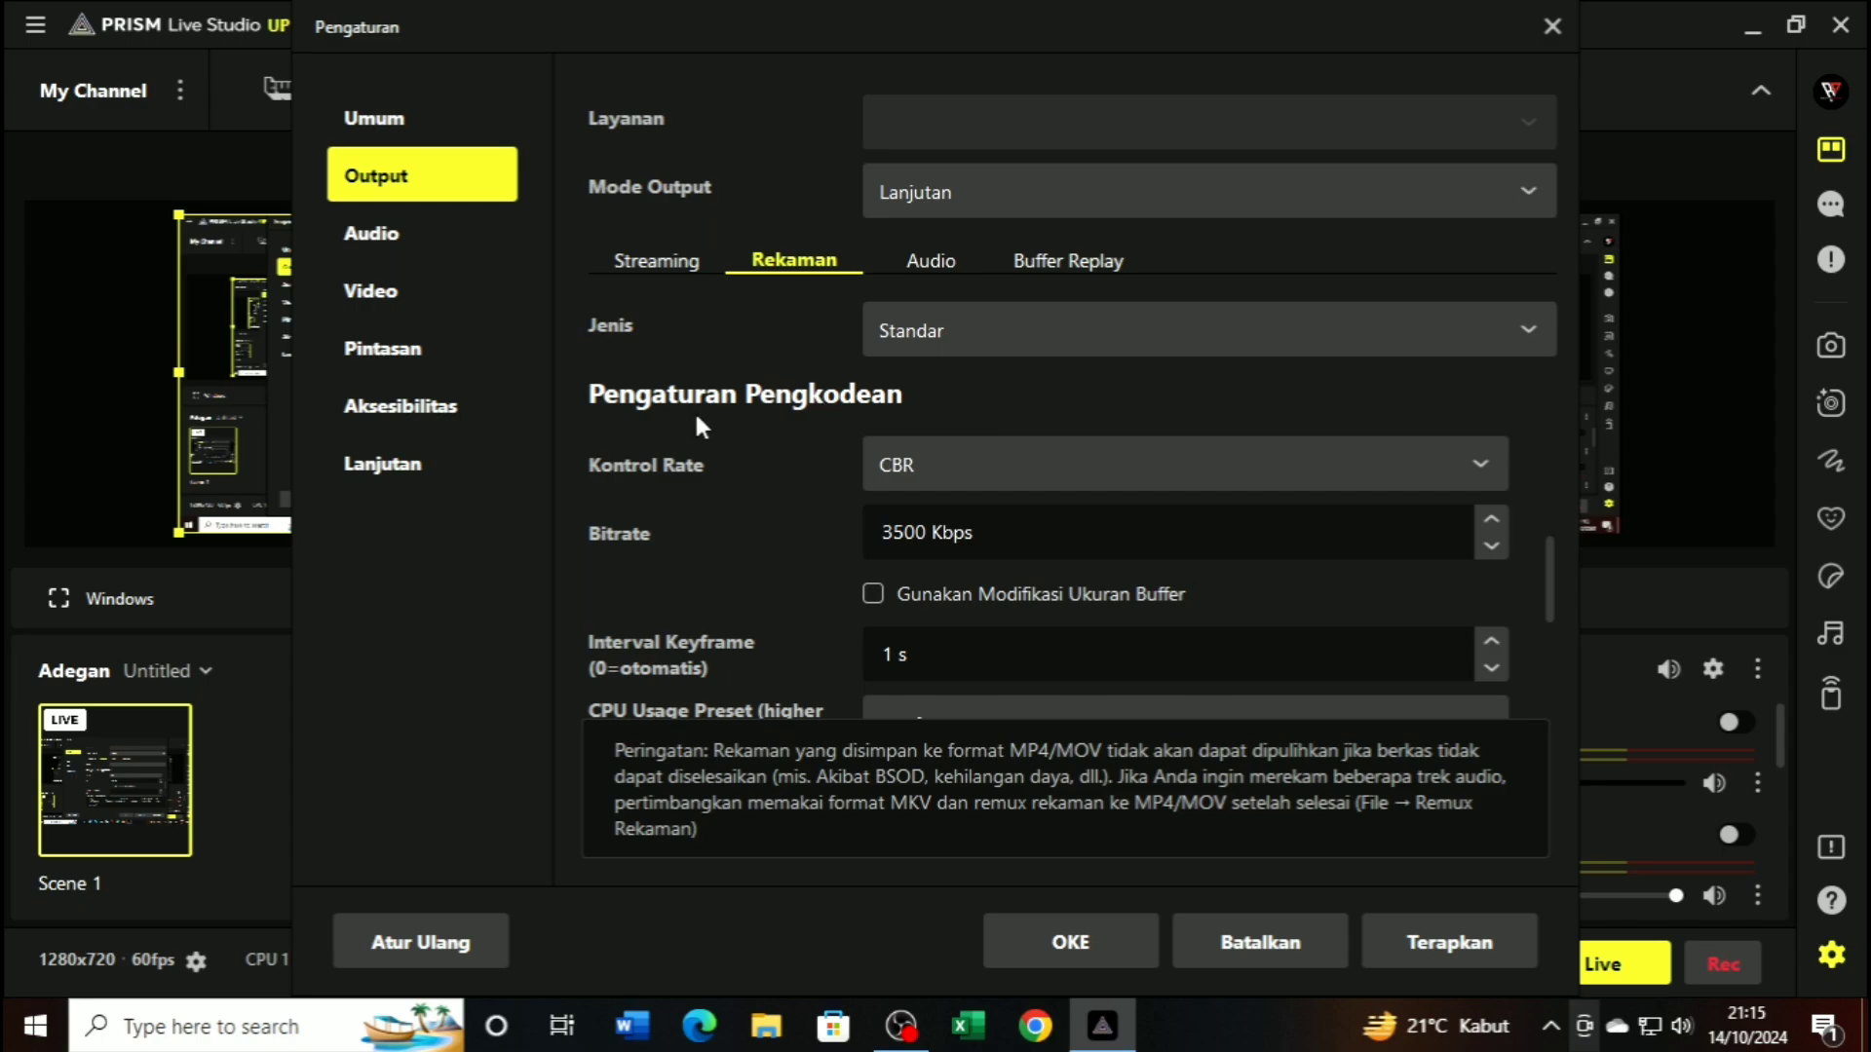
left_click(1460, 483)
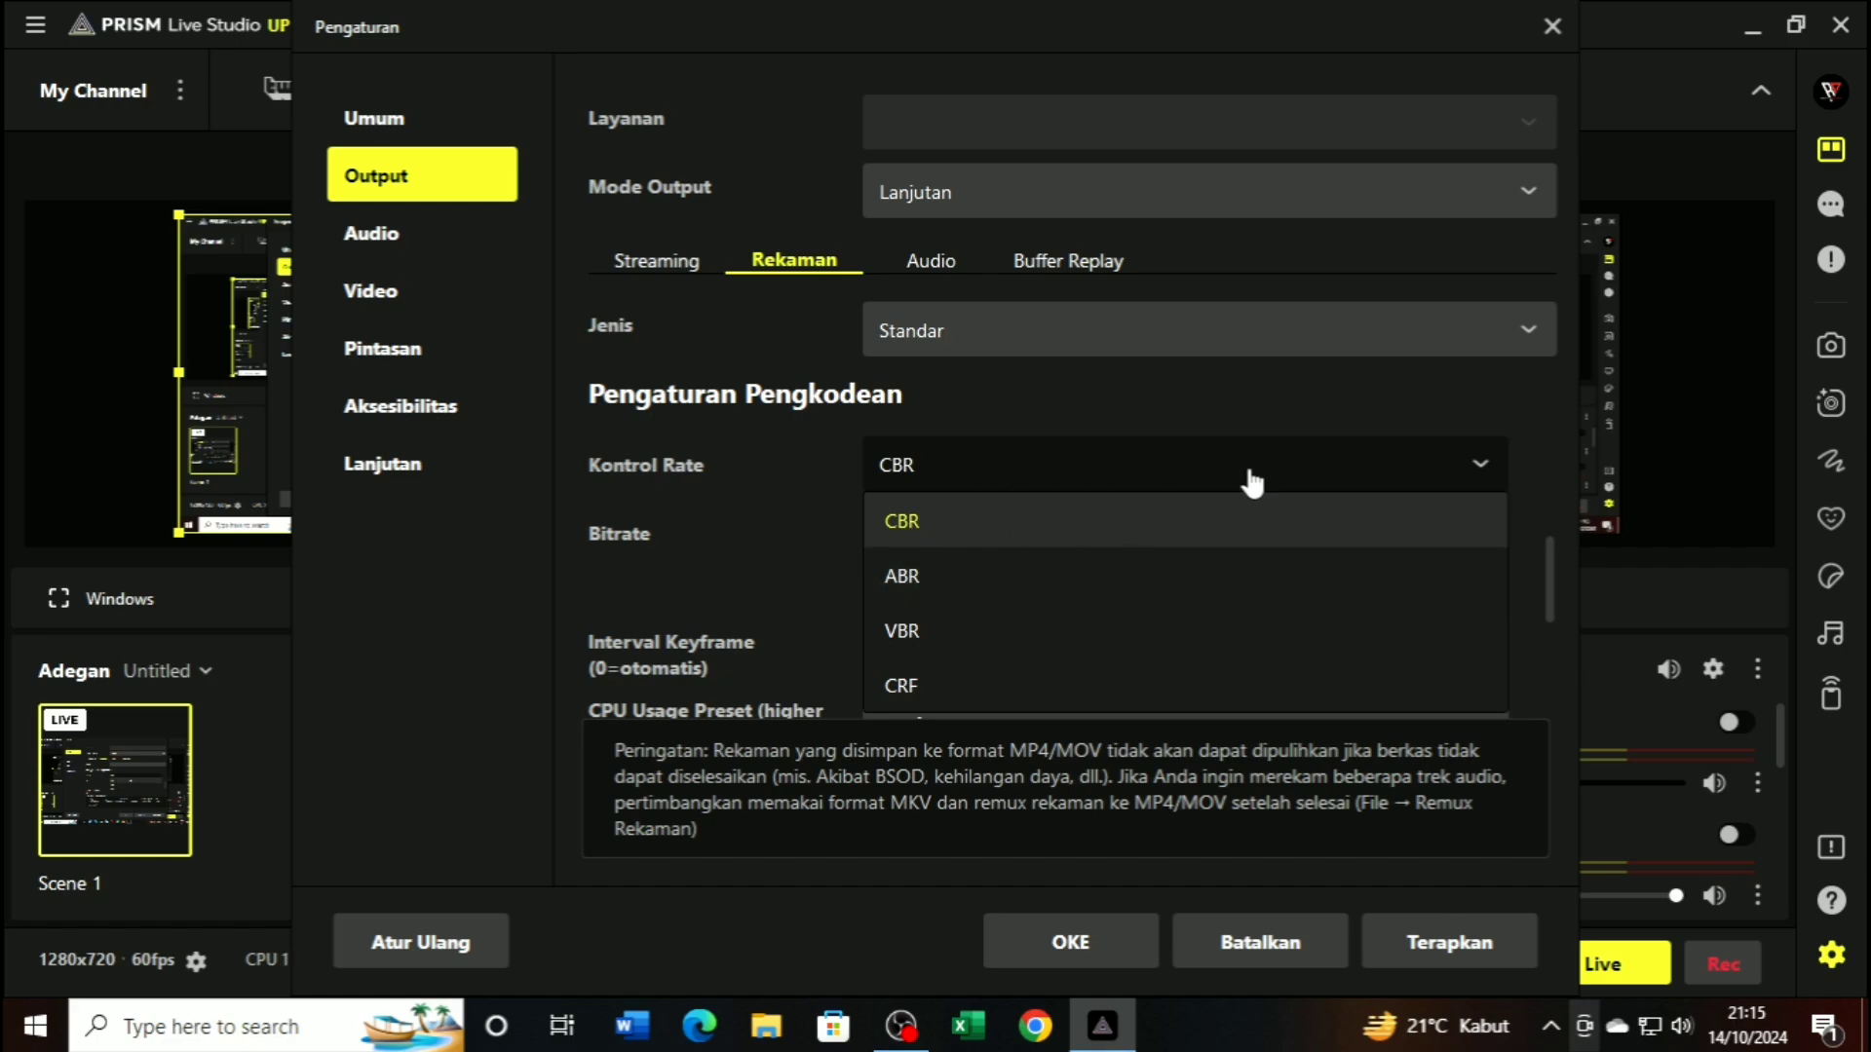
left_click(1469, 465)
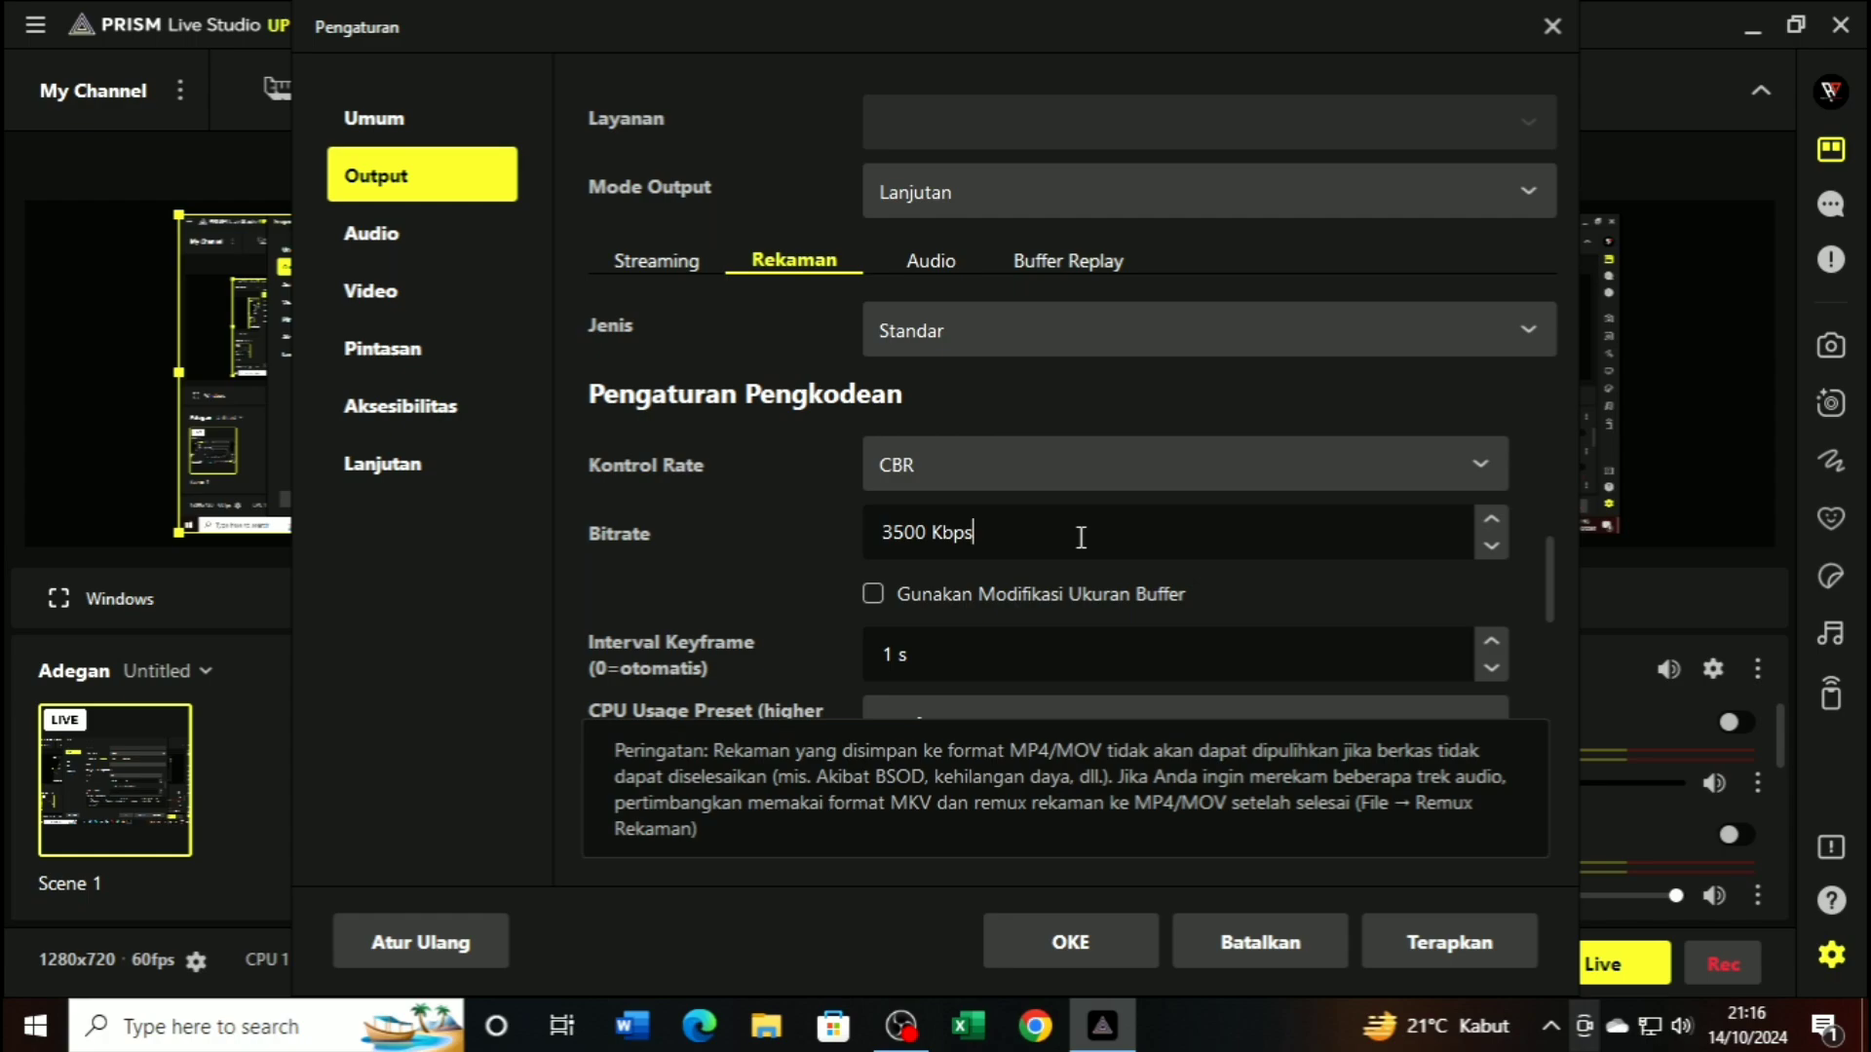
Set the recording bitrate to 3500 Kbps
left_click(927, 532)
key("BackSpace")
type("2")
key("BackSpace")
type("3")
Choose veryfast as the CPU usage preset and high as the profile for the recording encoder
scroll(1541, 482, "down", 1)
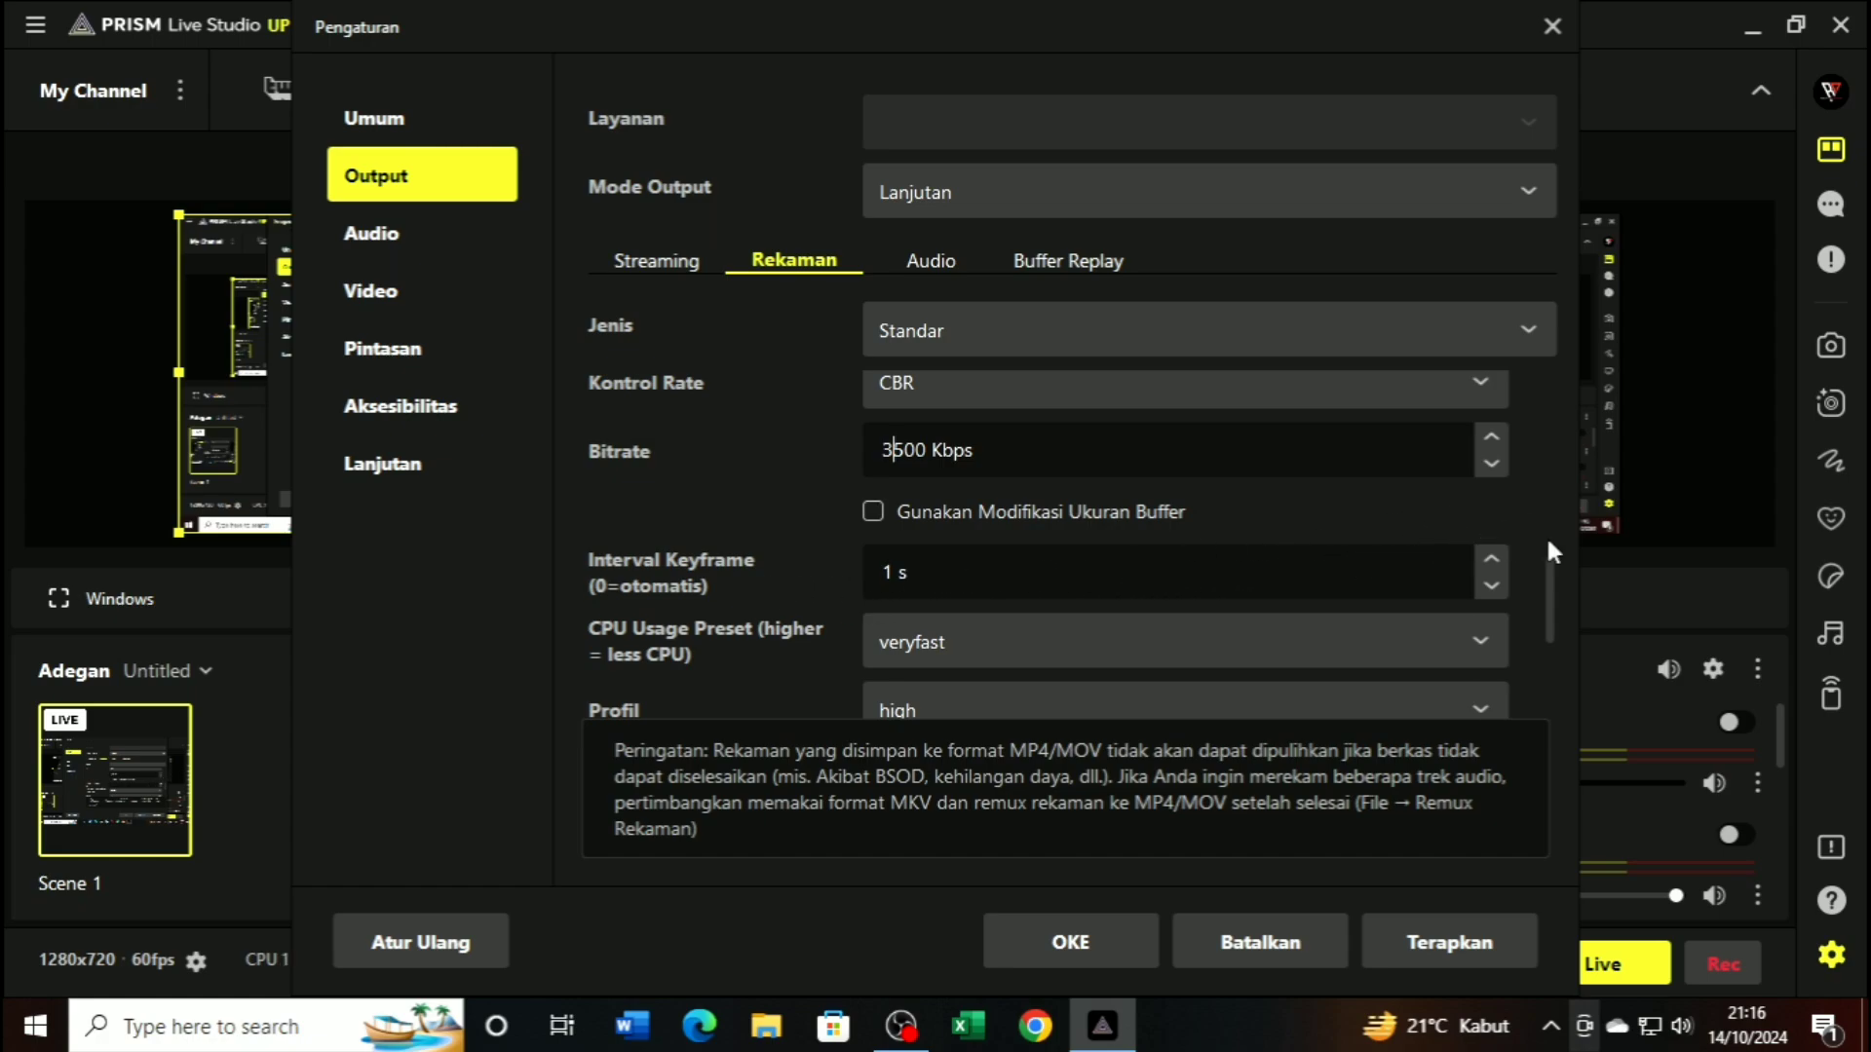
scroll(1545, 534, "down", 3)
scroll(1545, 534, "up", 1)
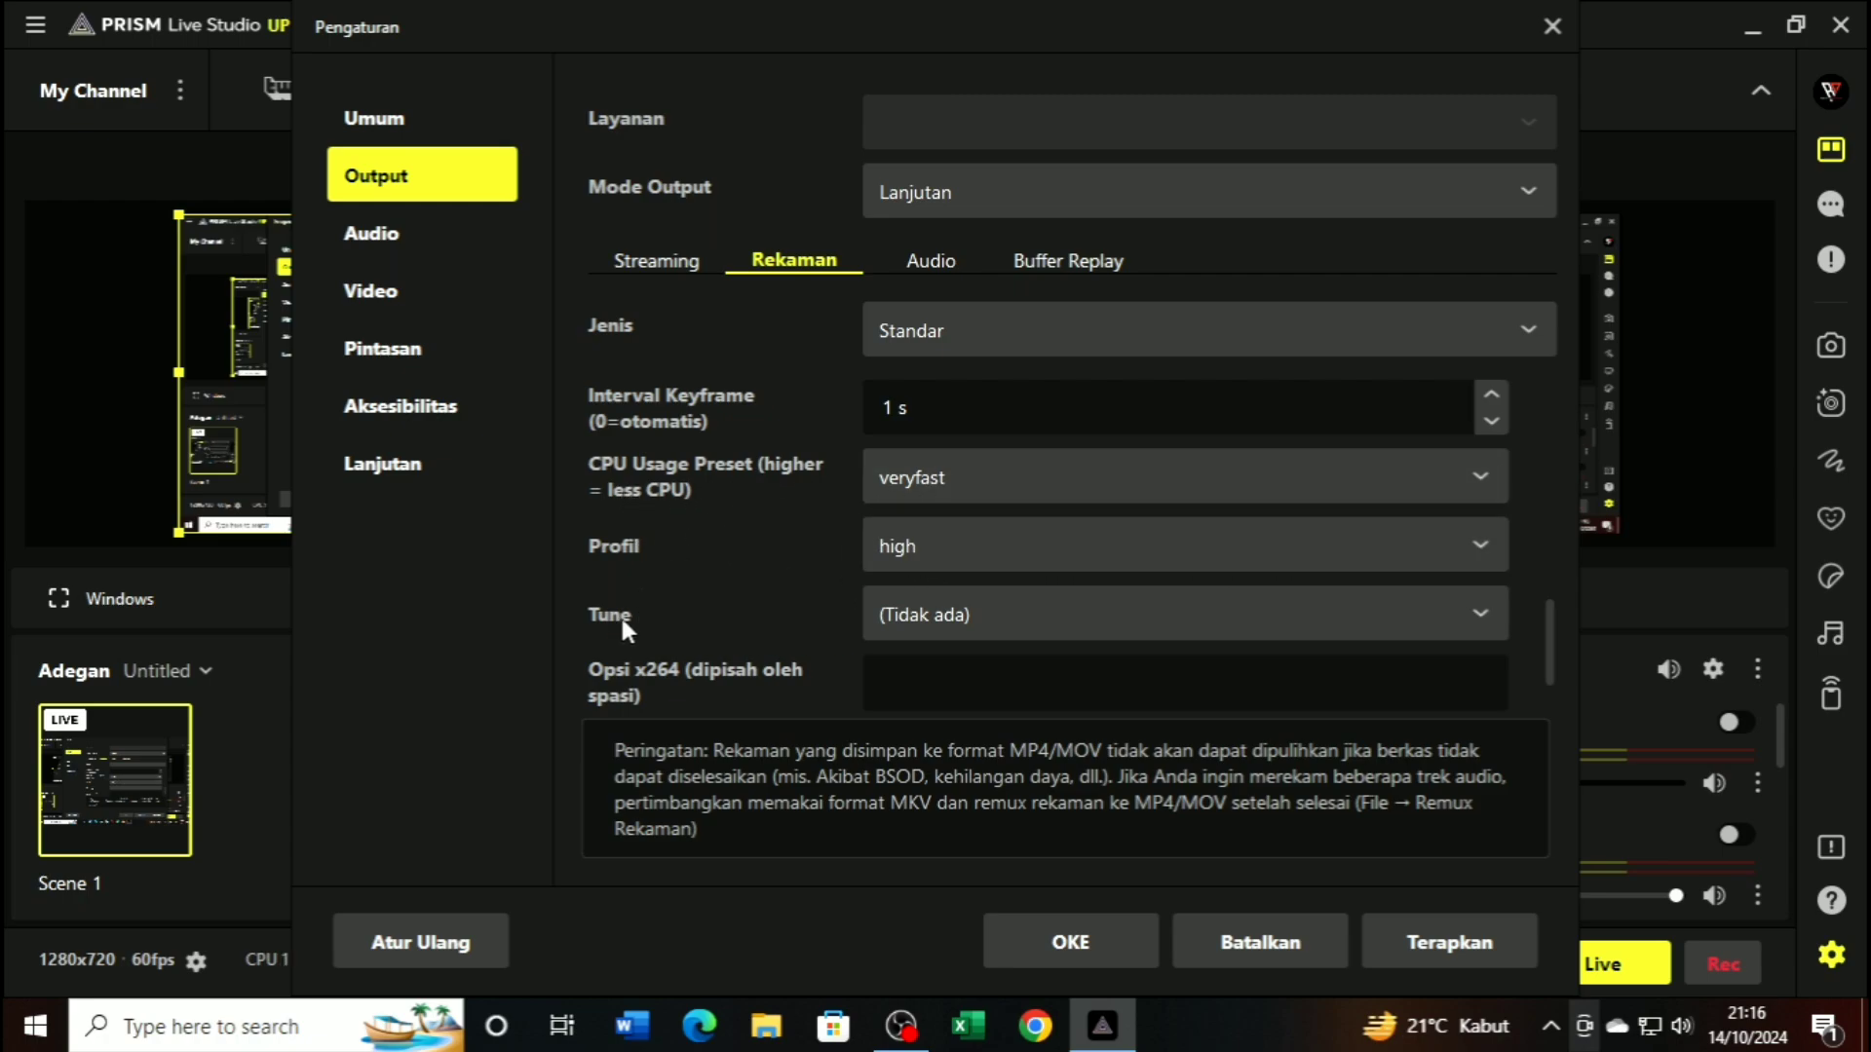
left_click(1452, 478)
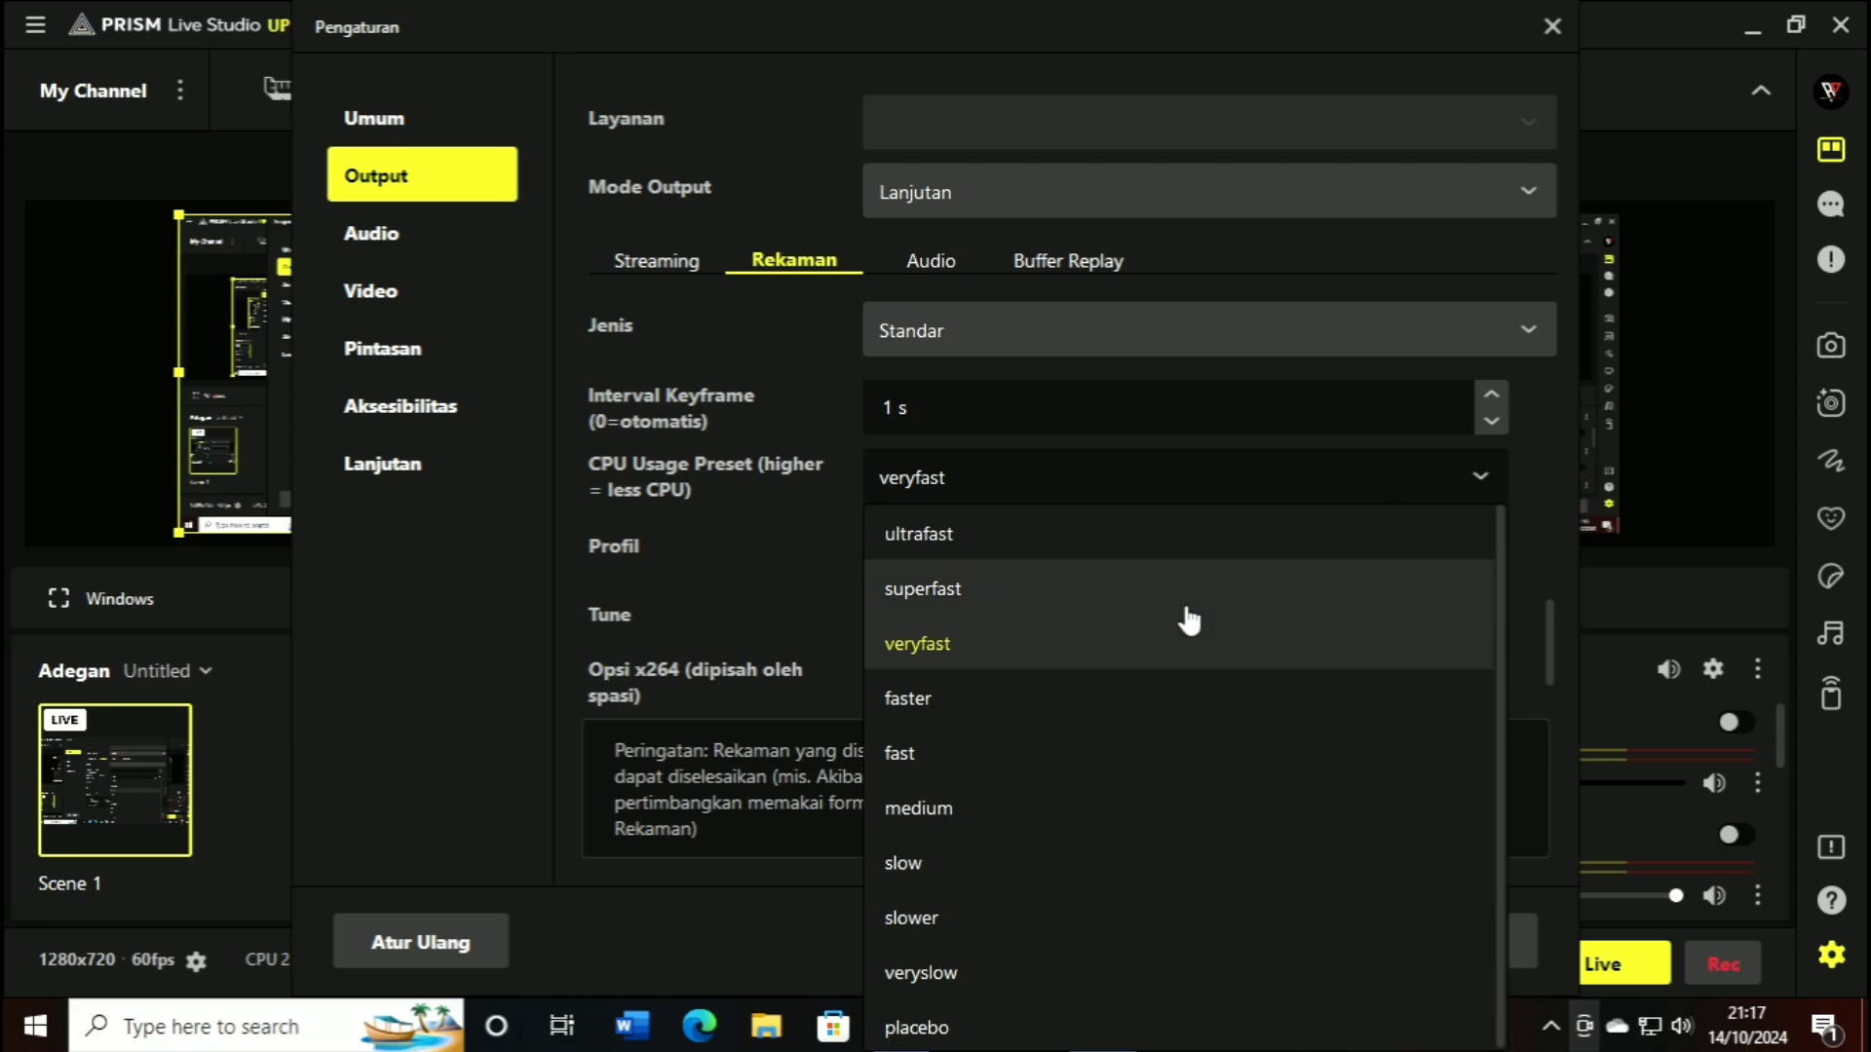
left_click(963, 648)
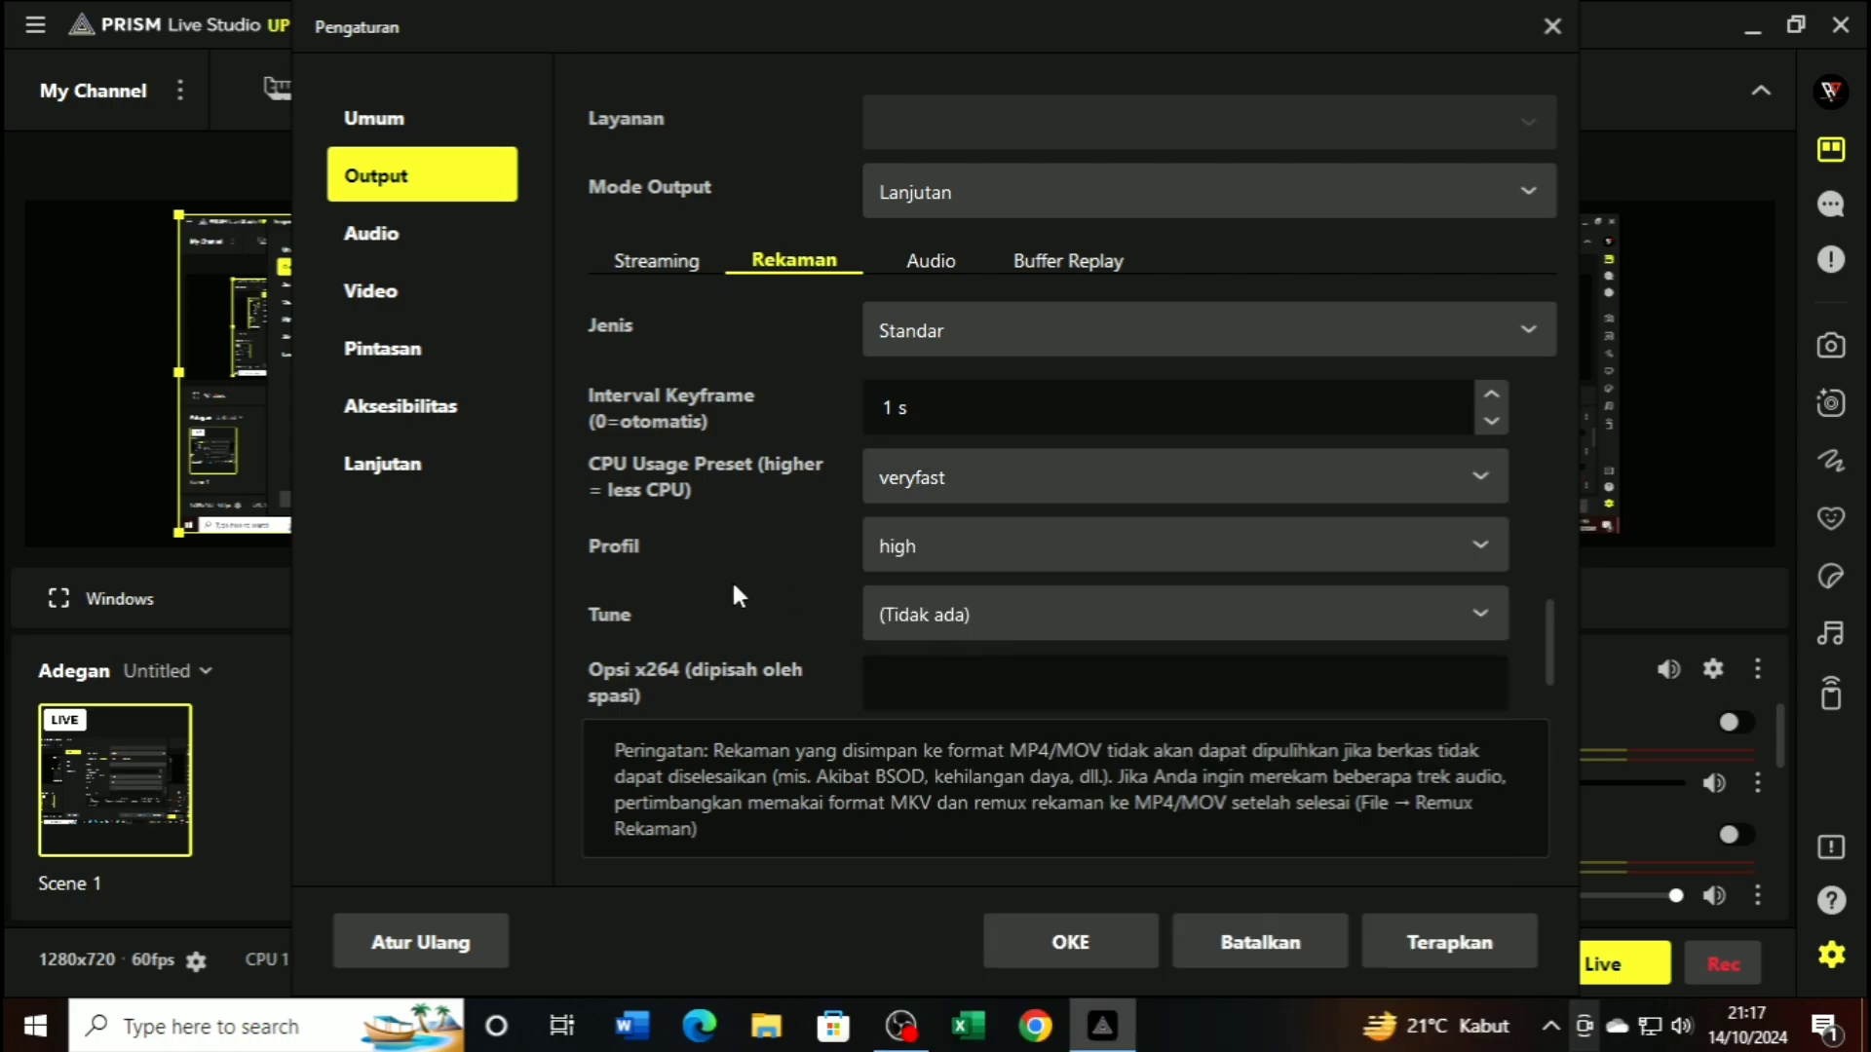
left_click(1307, 547)
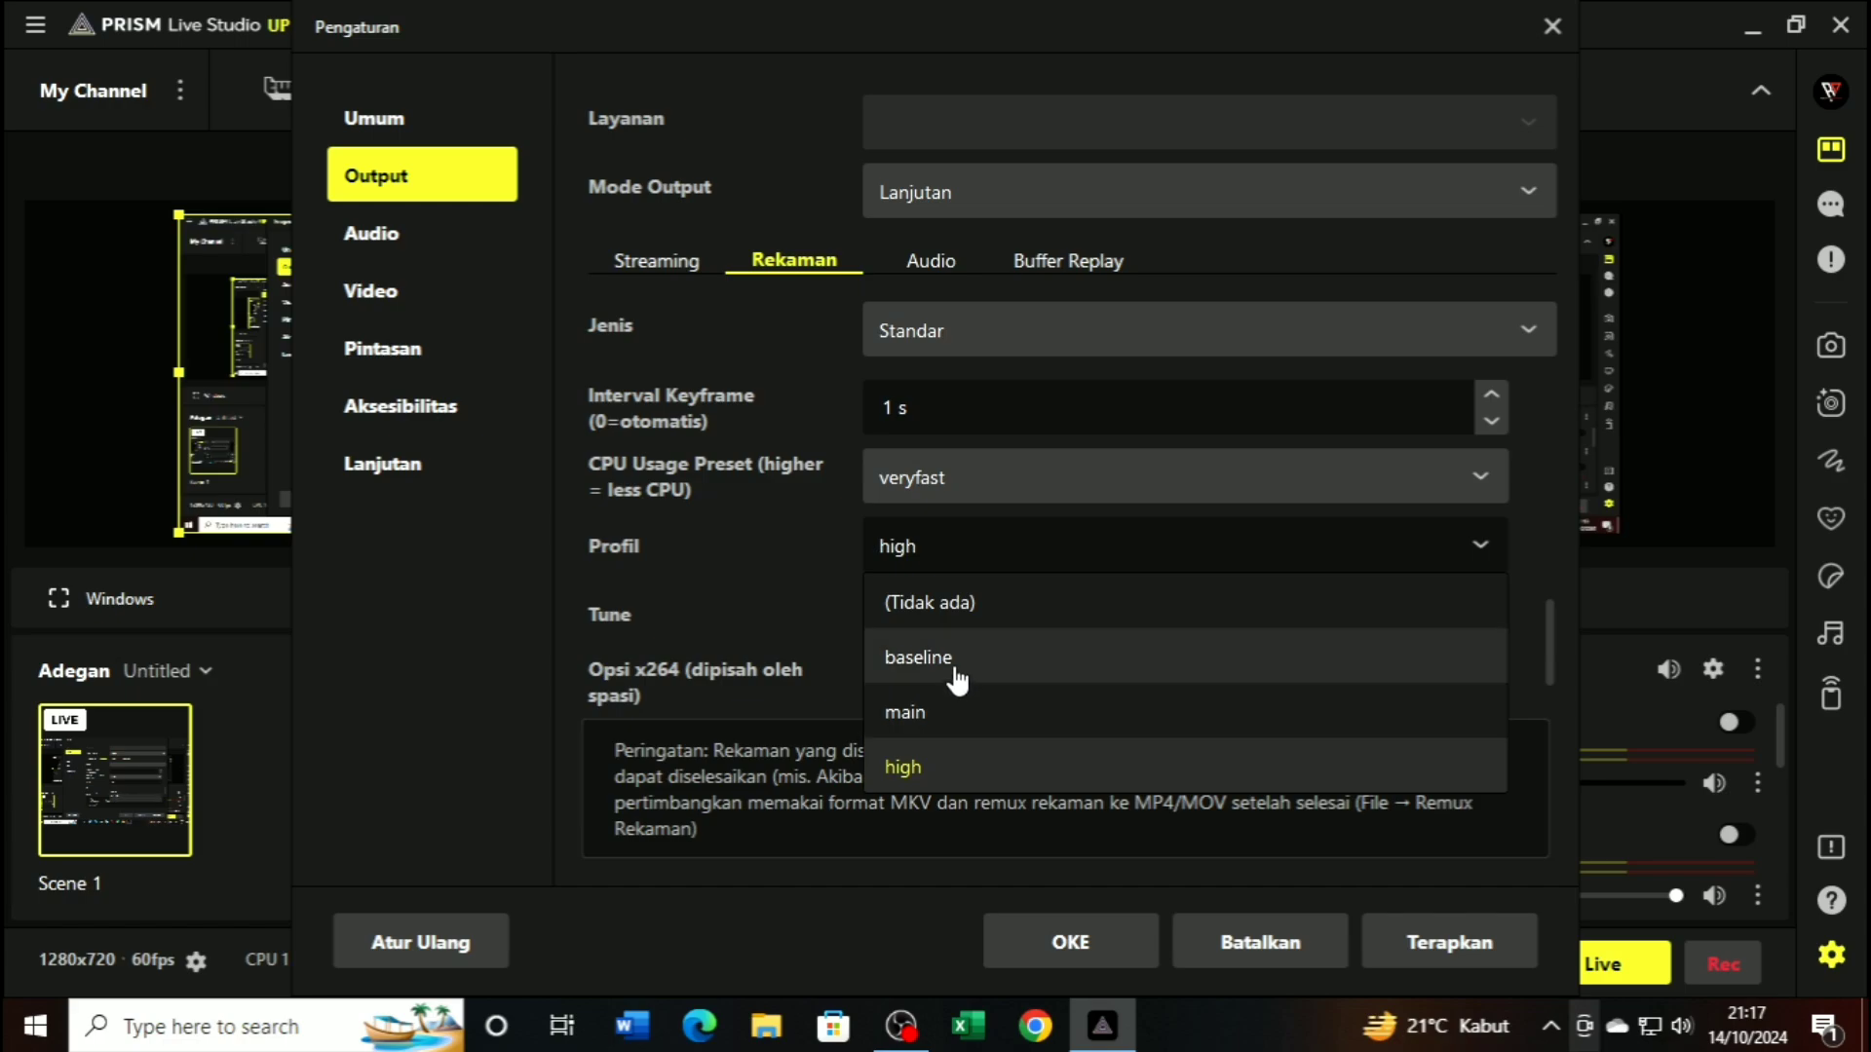
left_click(902, 770)
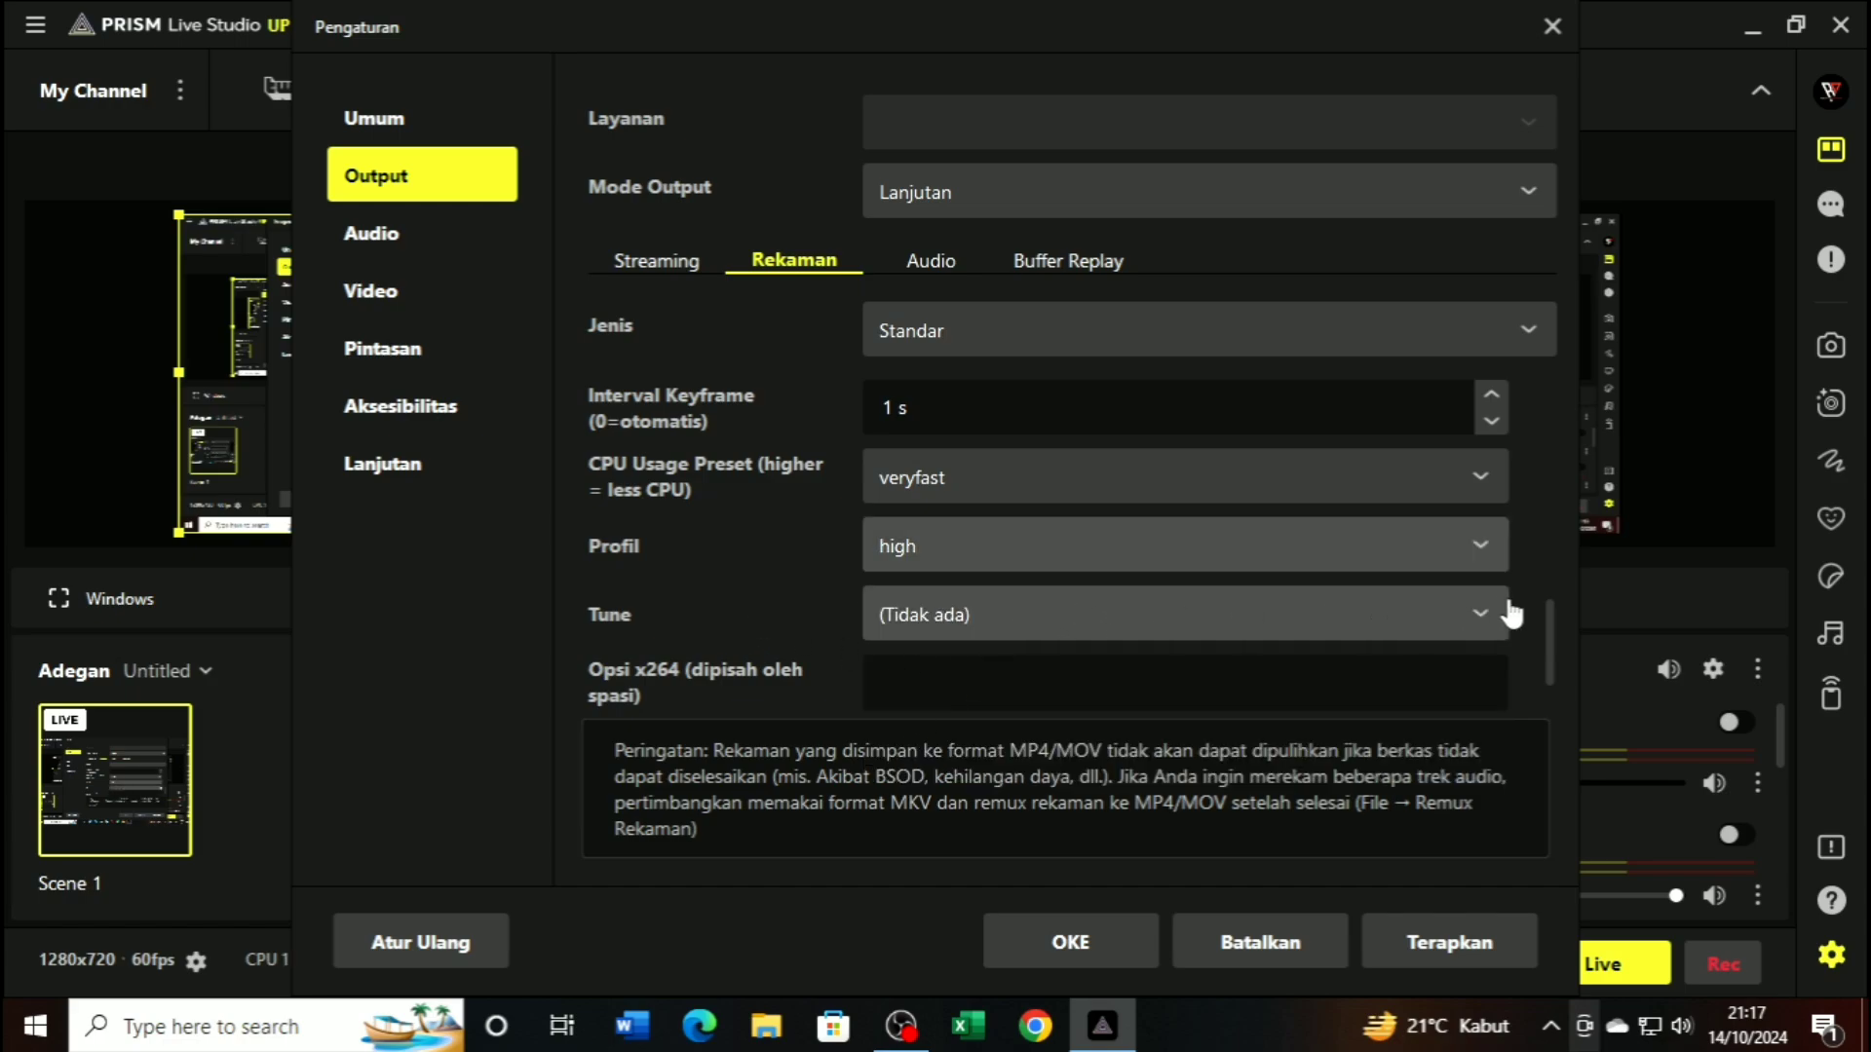
Look over the remaining encoder options and the audio bitrate settings of the individual output tracks
scroll(1516, 594, "down", 1)
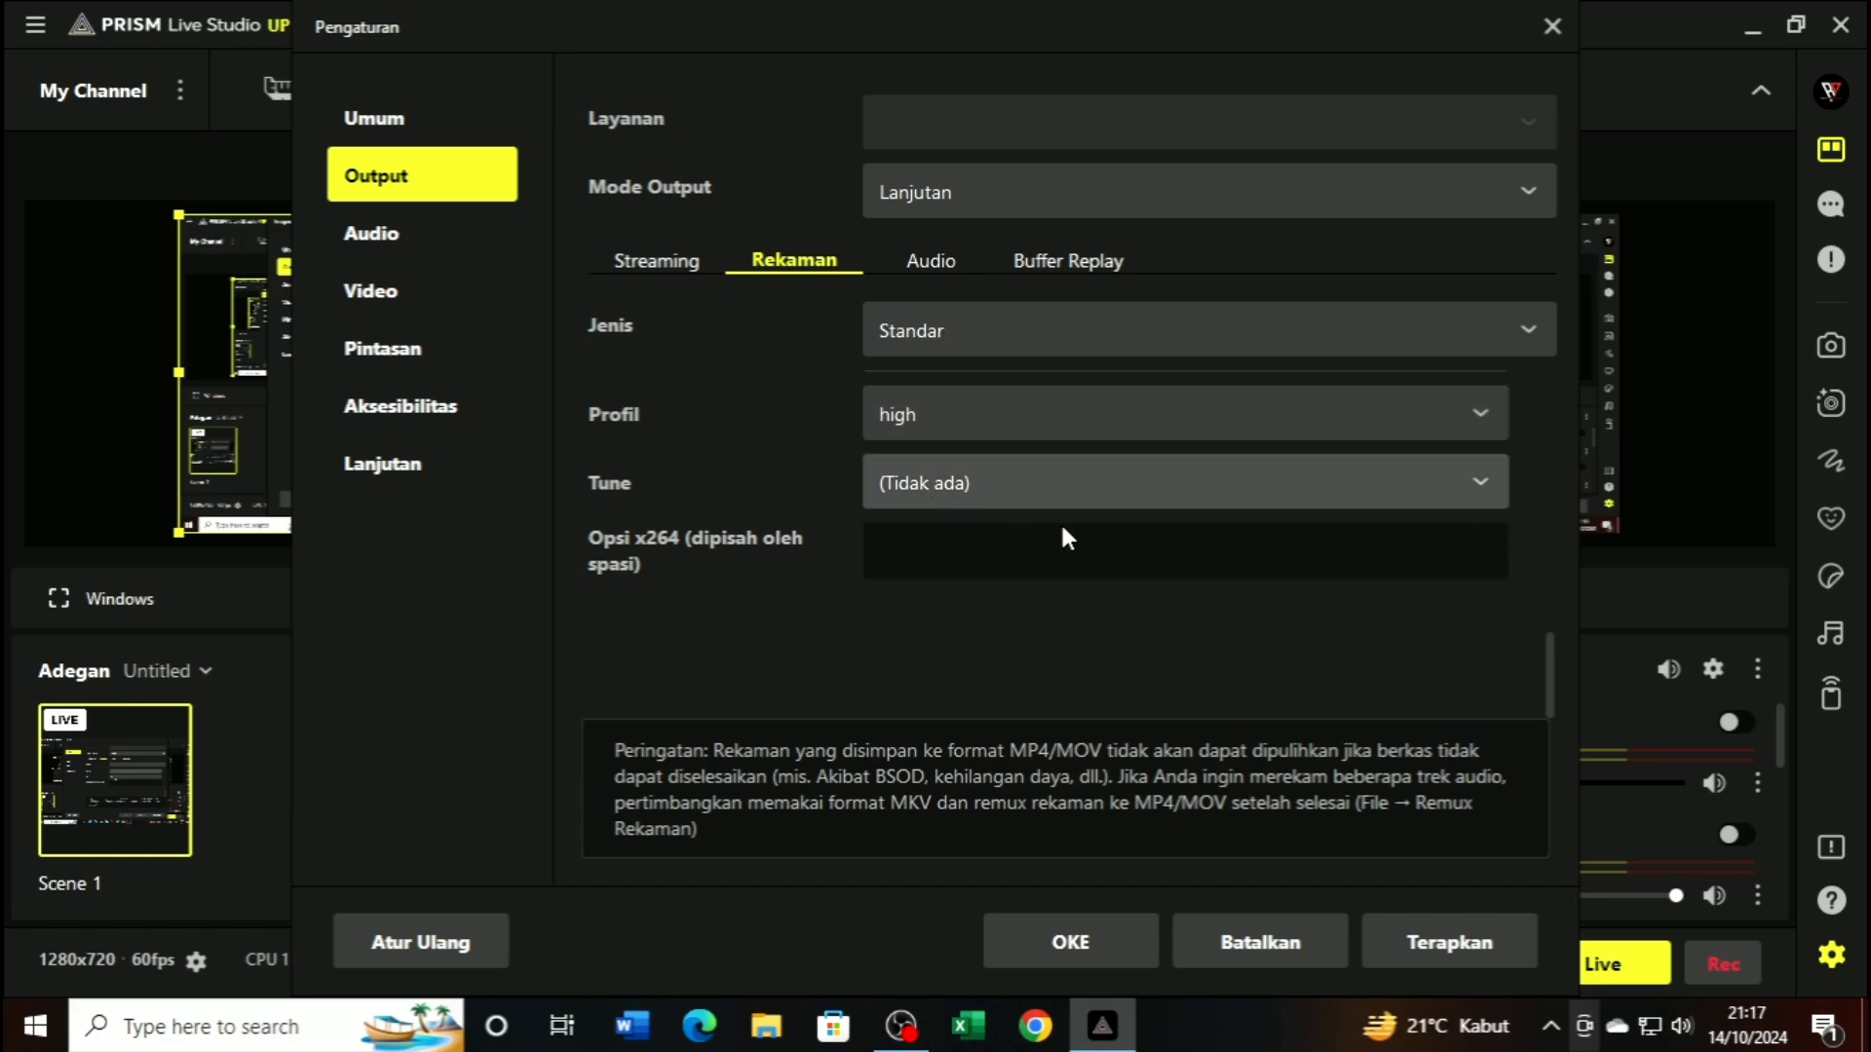
scroll(1331, 515, "up", 3)
scroll(1224, 513, "up", 3)
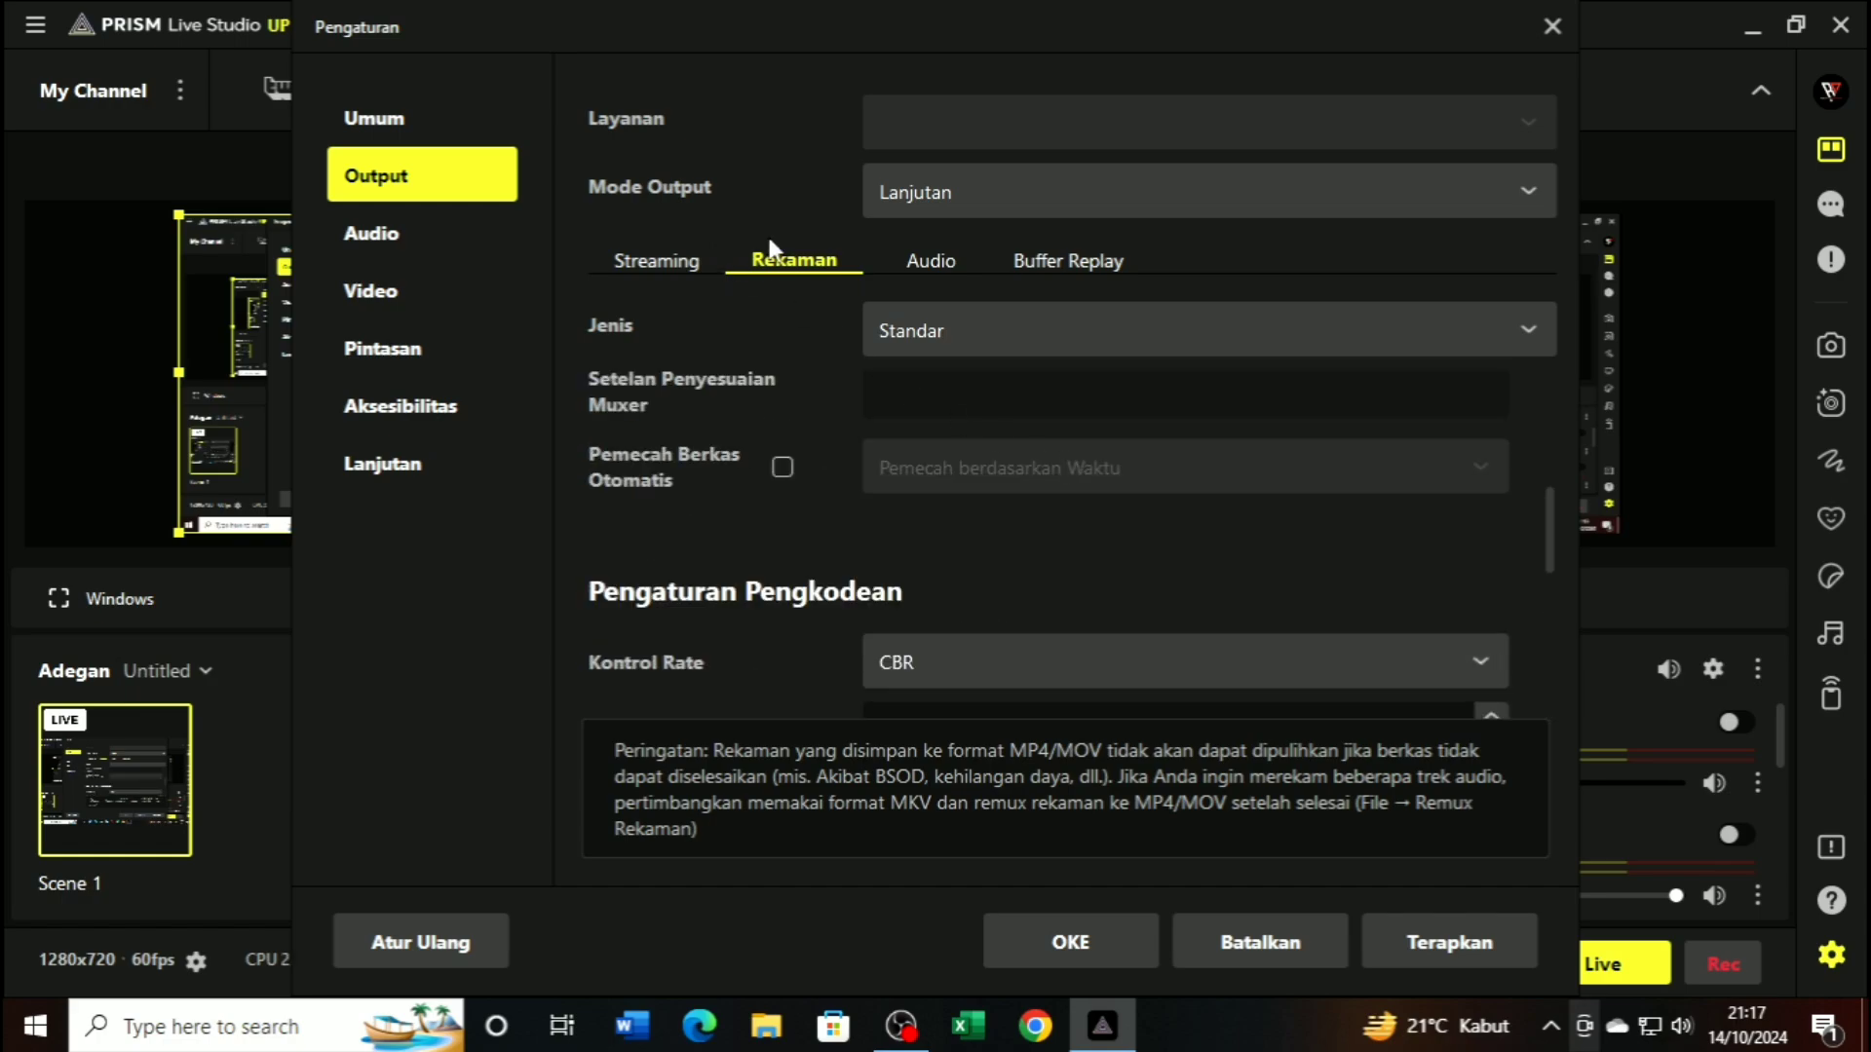
left_click(911, 273)
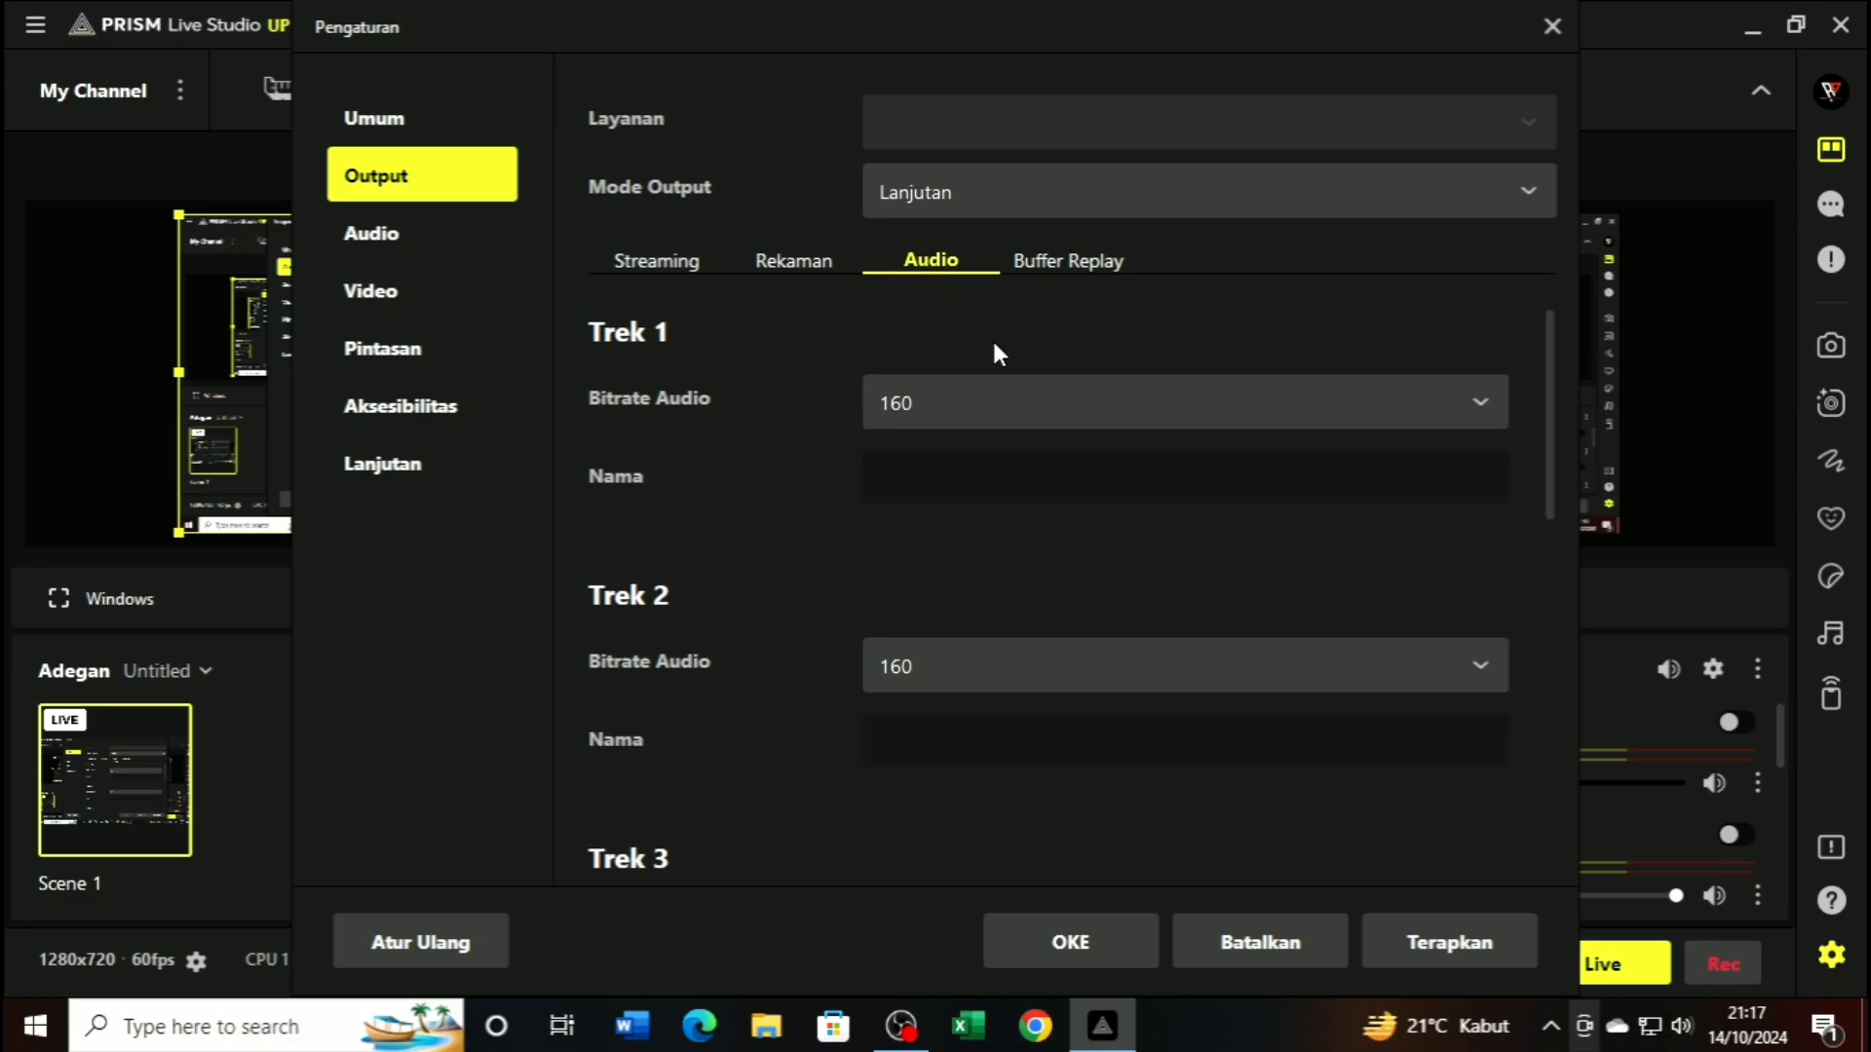
scroll(1218, 721, "down", 3)
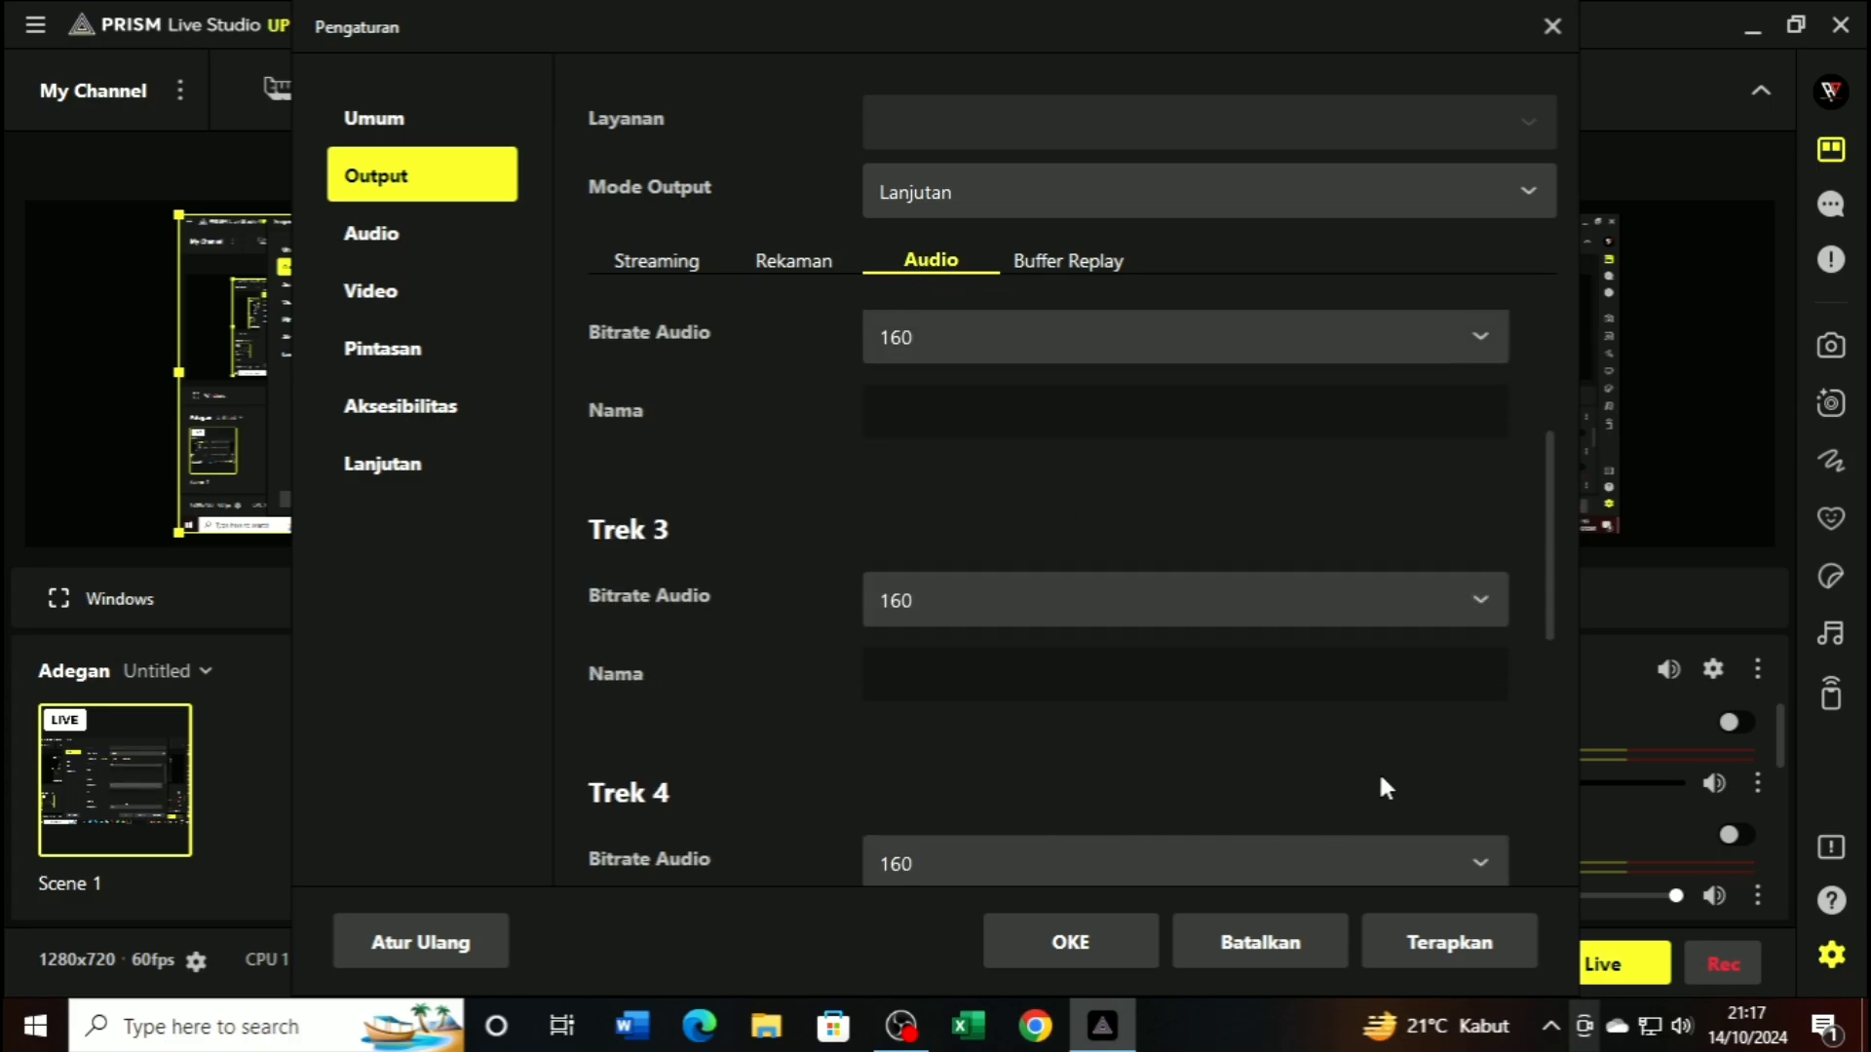
scroll(1208, 587, "down", 3)
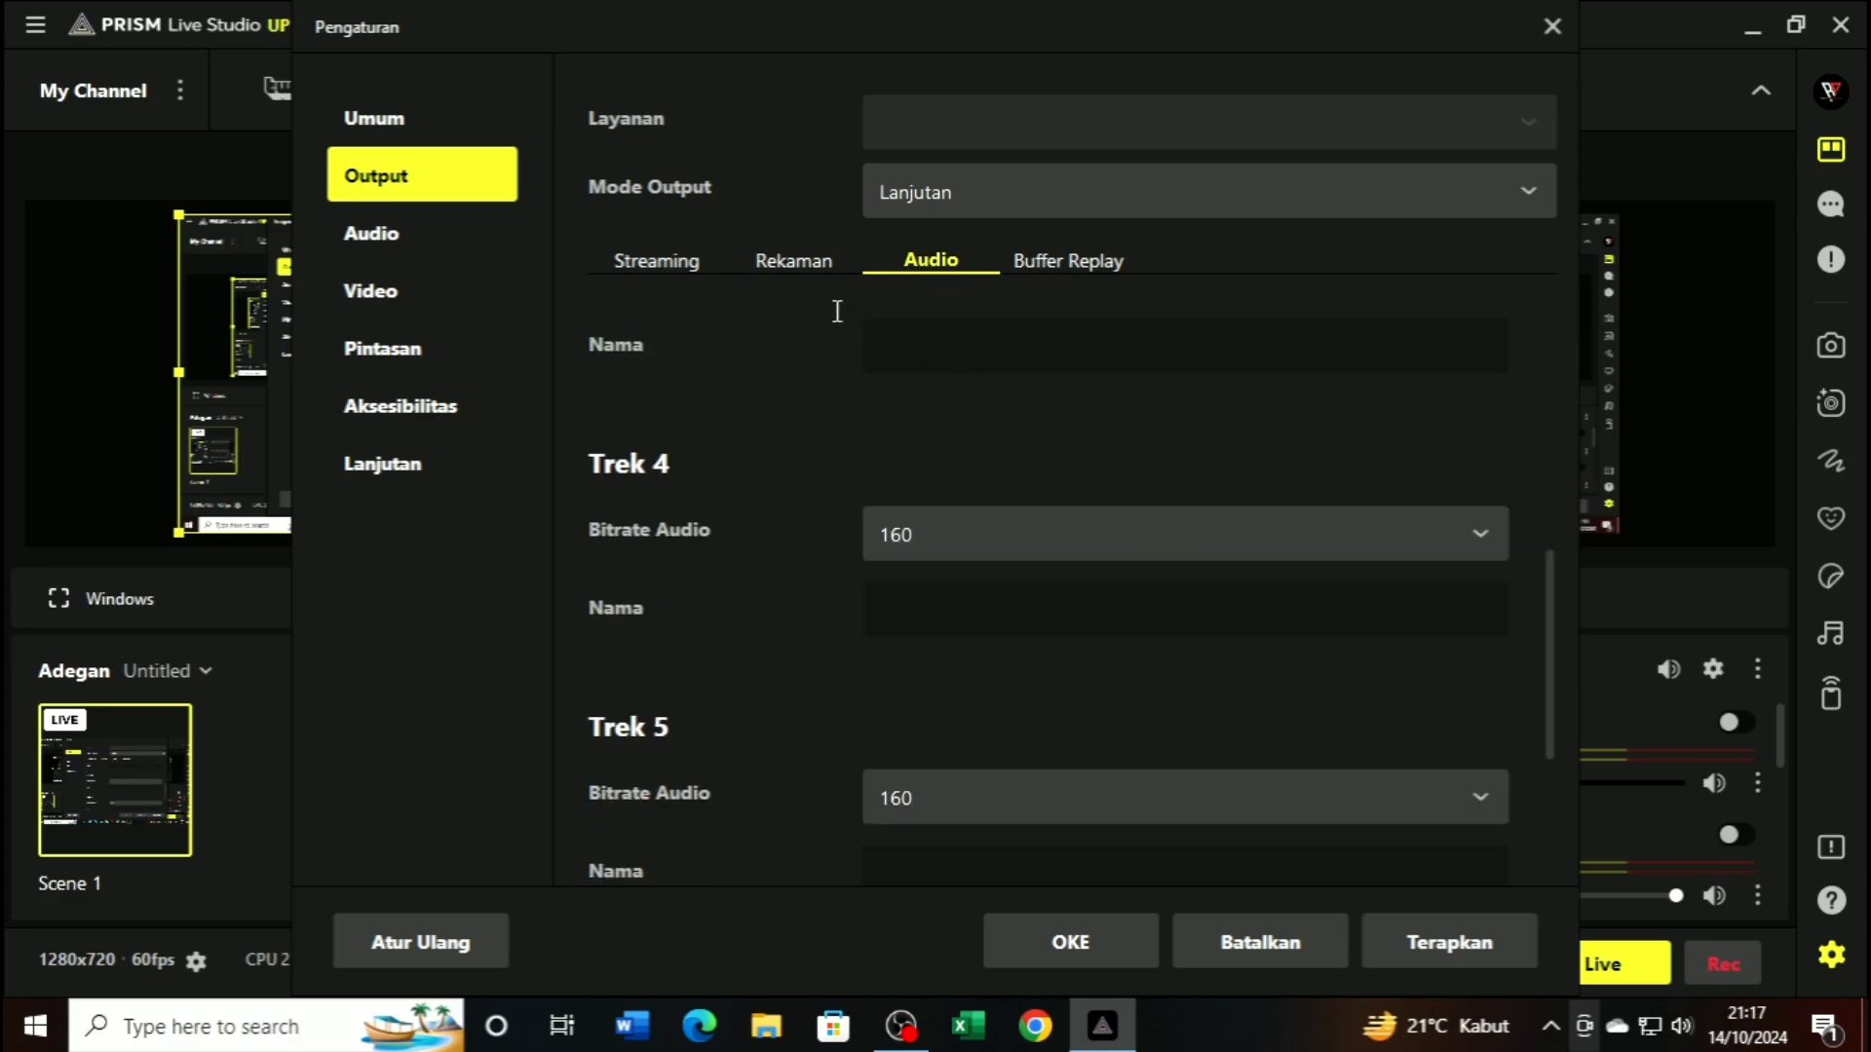
Review the recording settings from beginning to end, apply them and close the settings
left_click(806, 265)
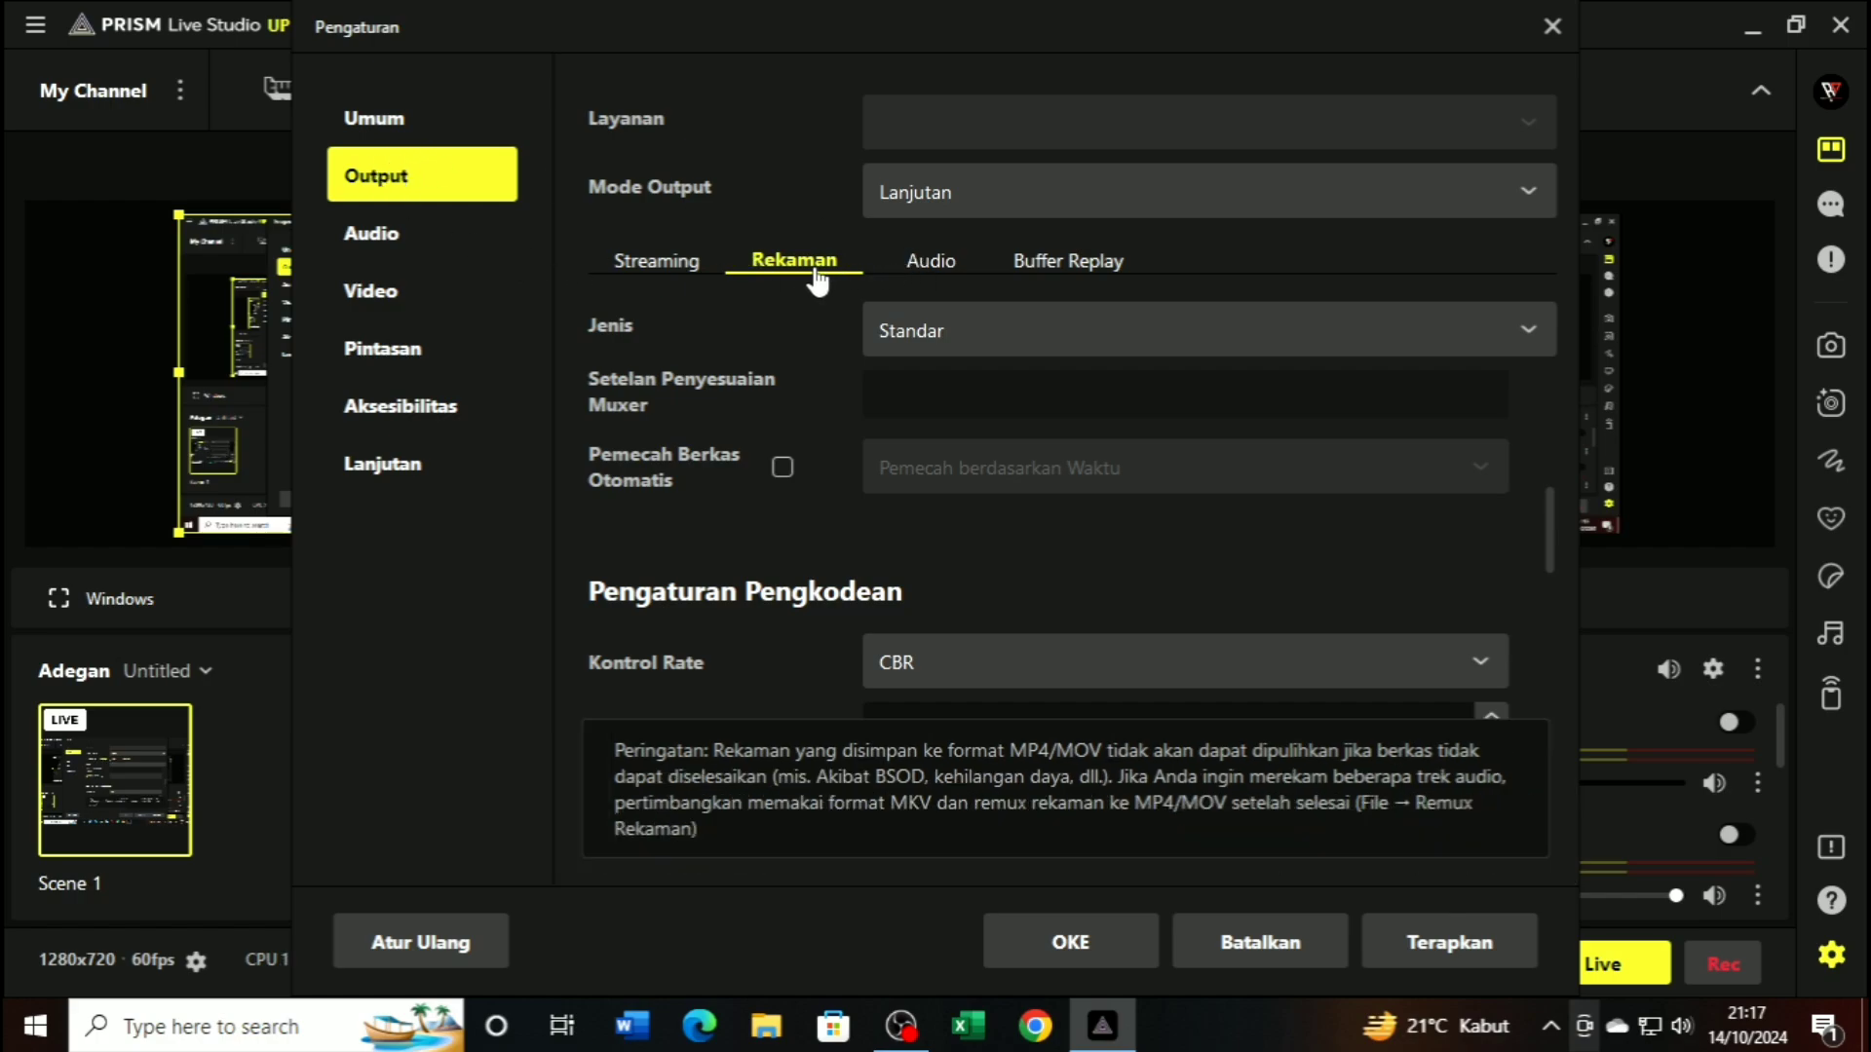
scroll(1167, 473, "up", 5)
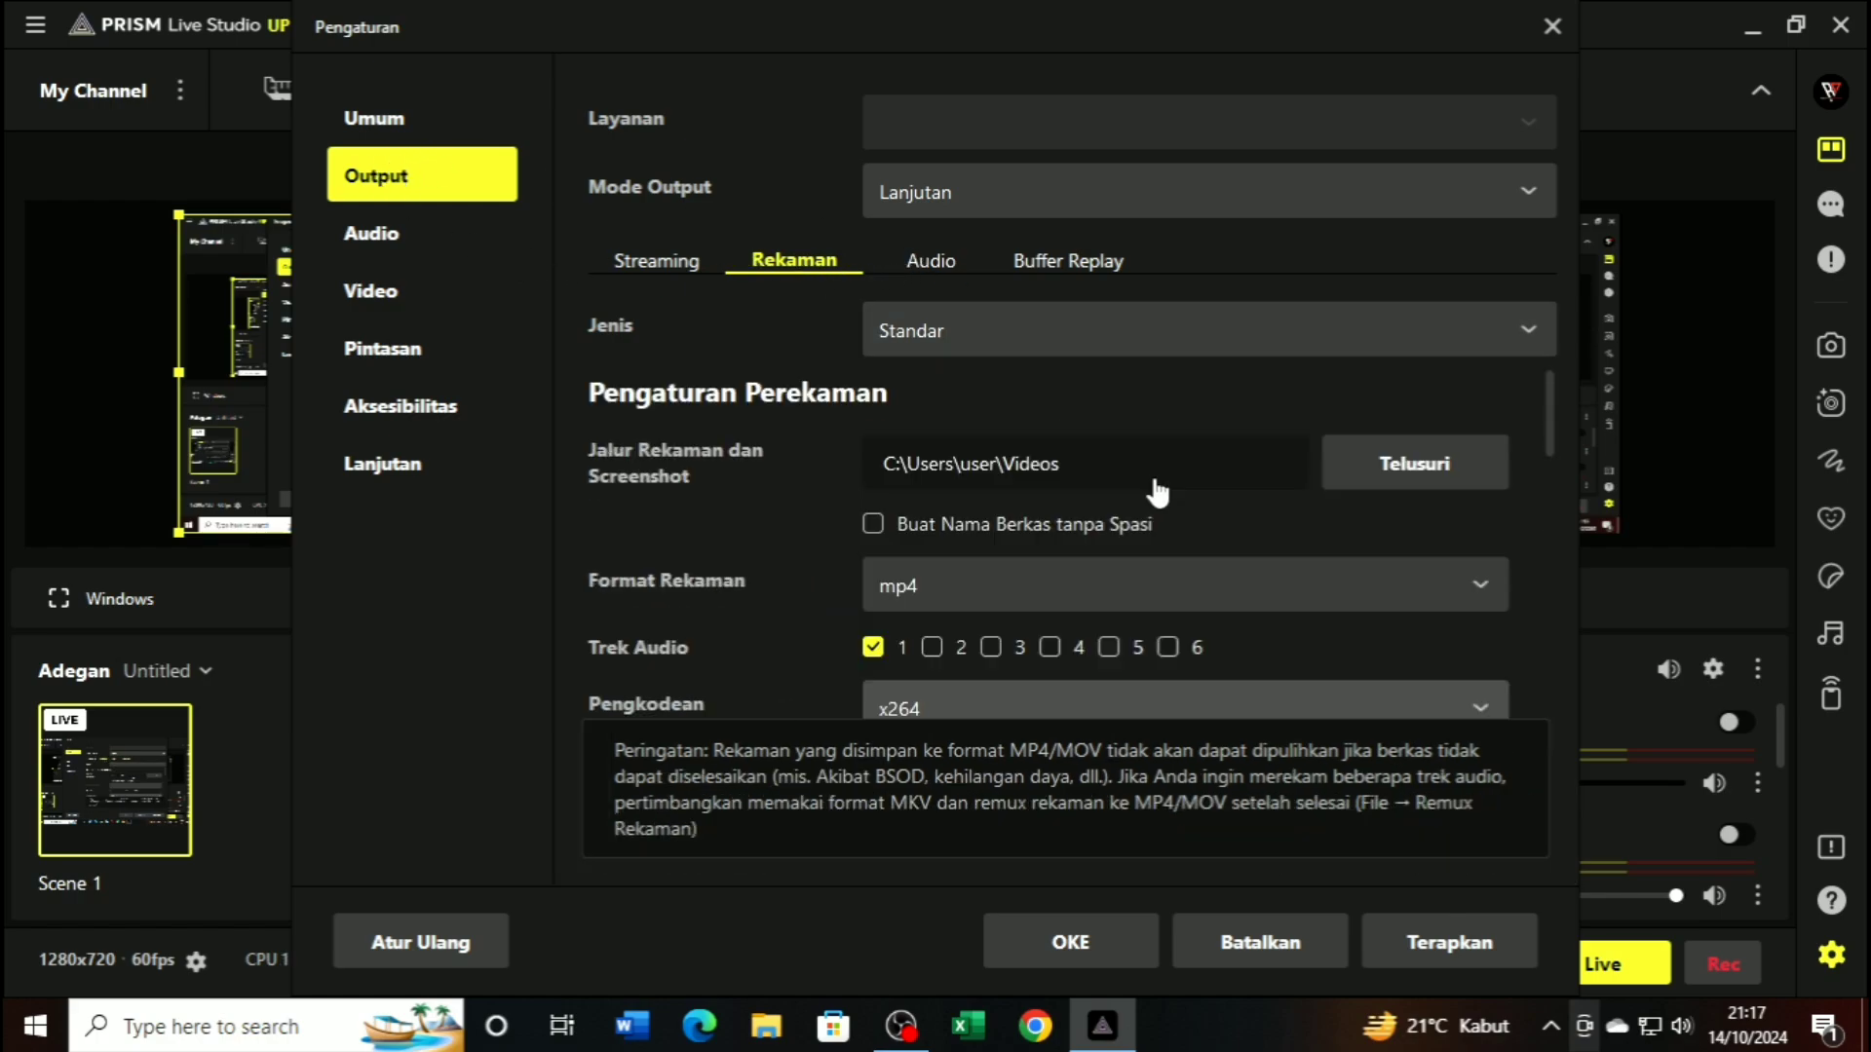
scroll(1159, 473, "down", 10)
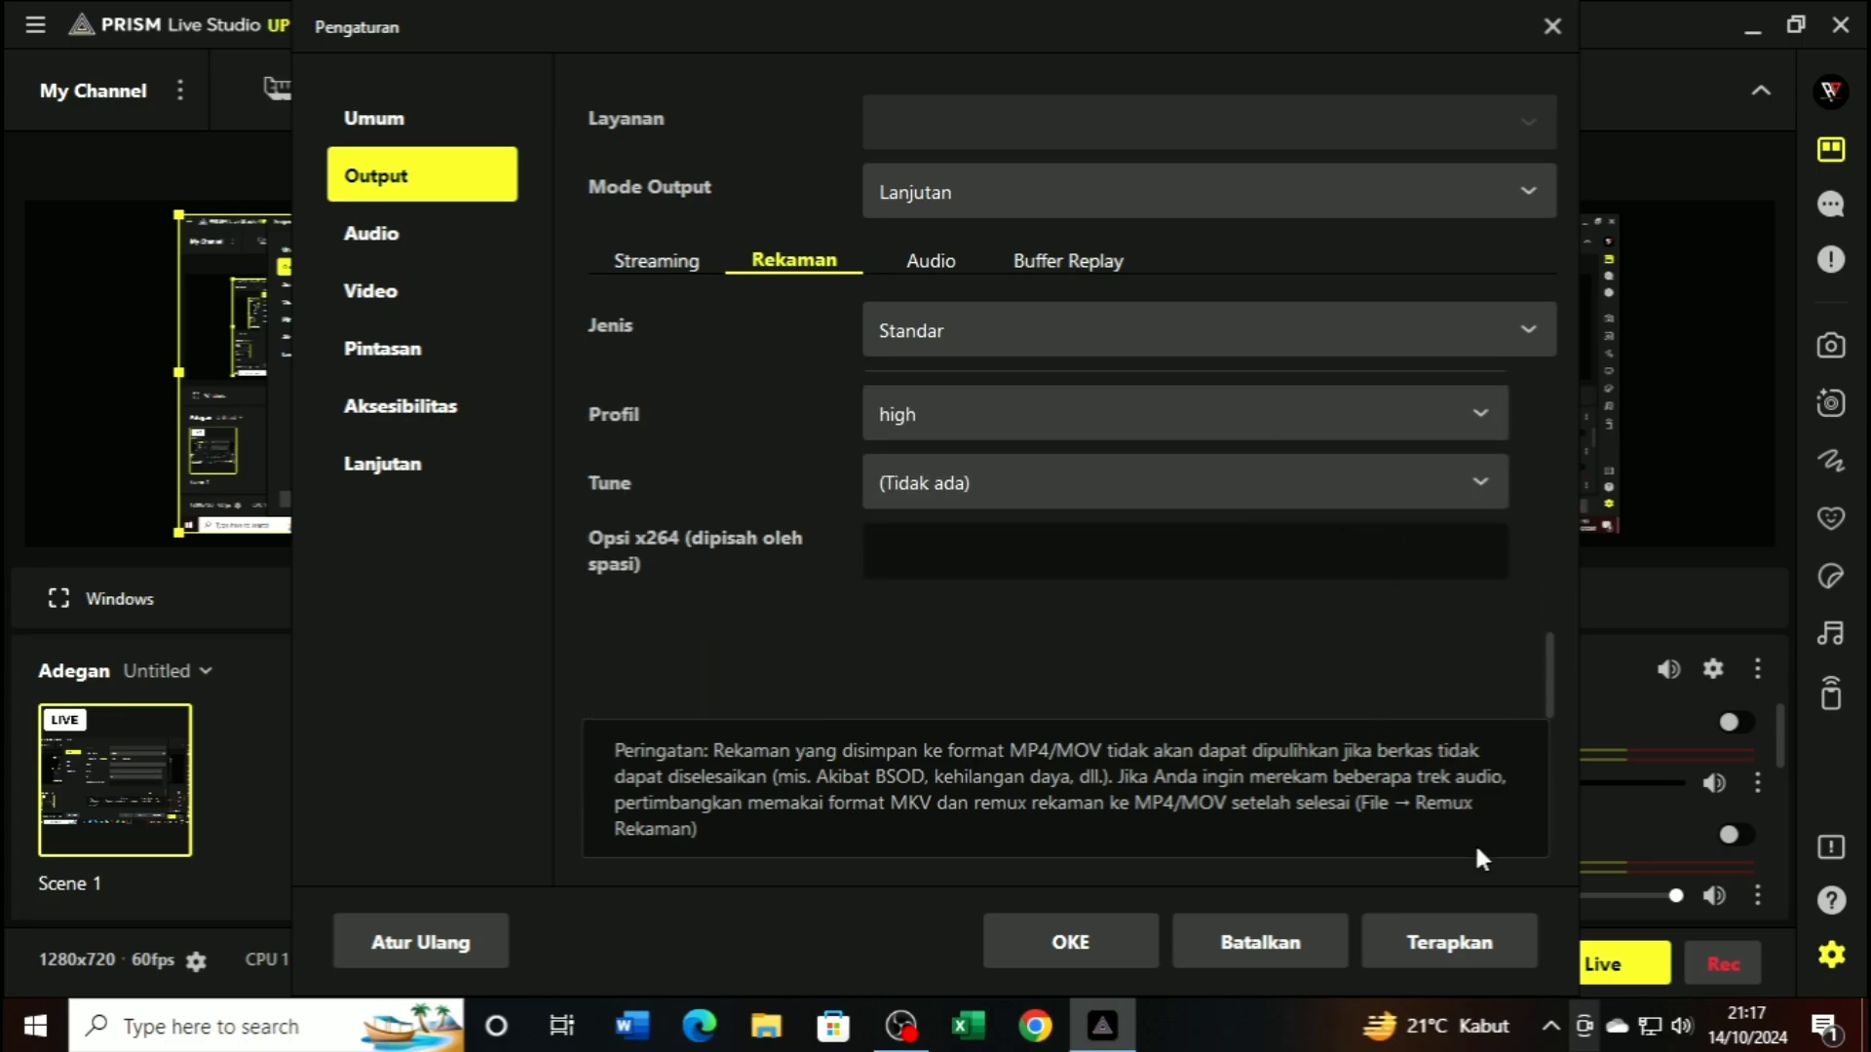
left_click(1459, 940)
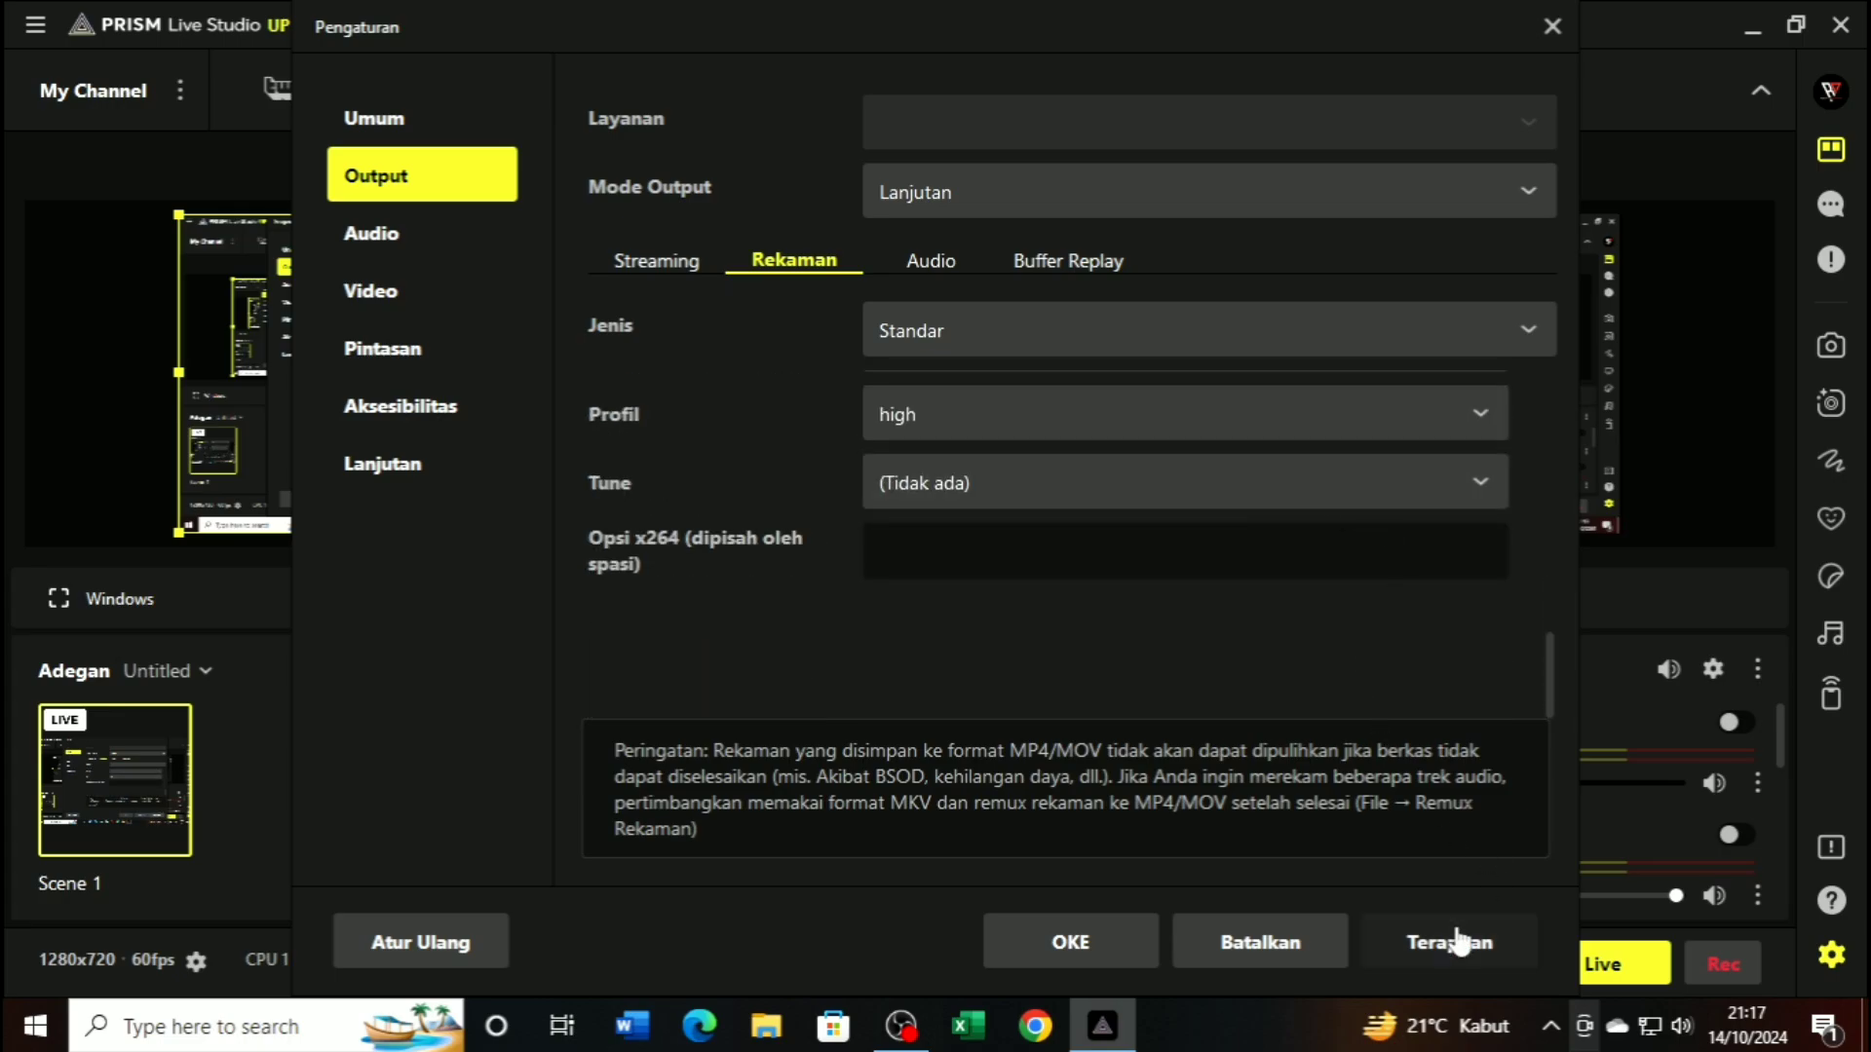
left_click(1119, 950)
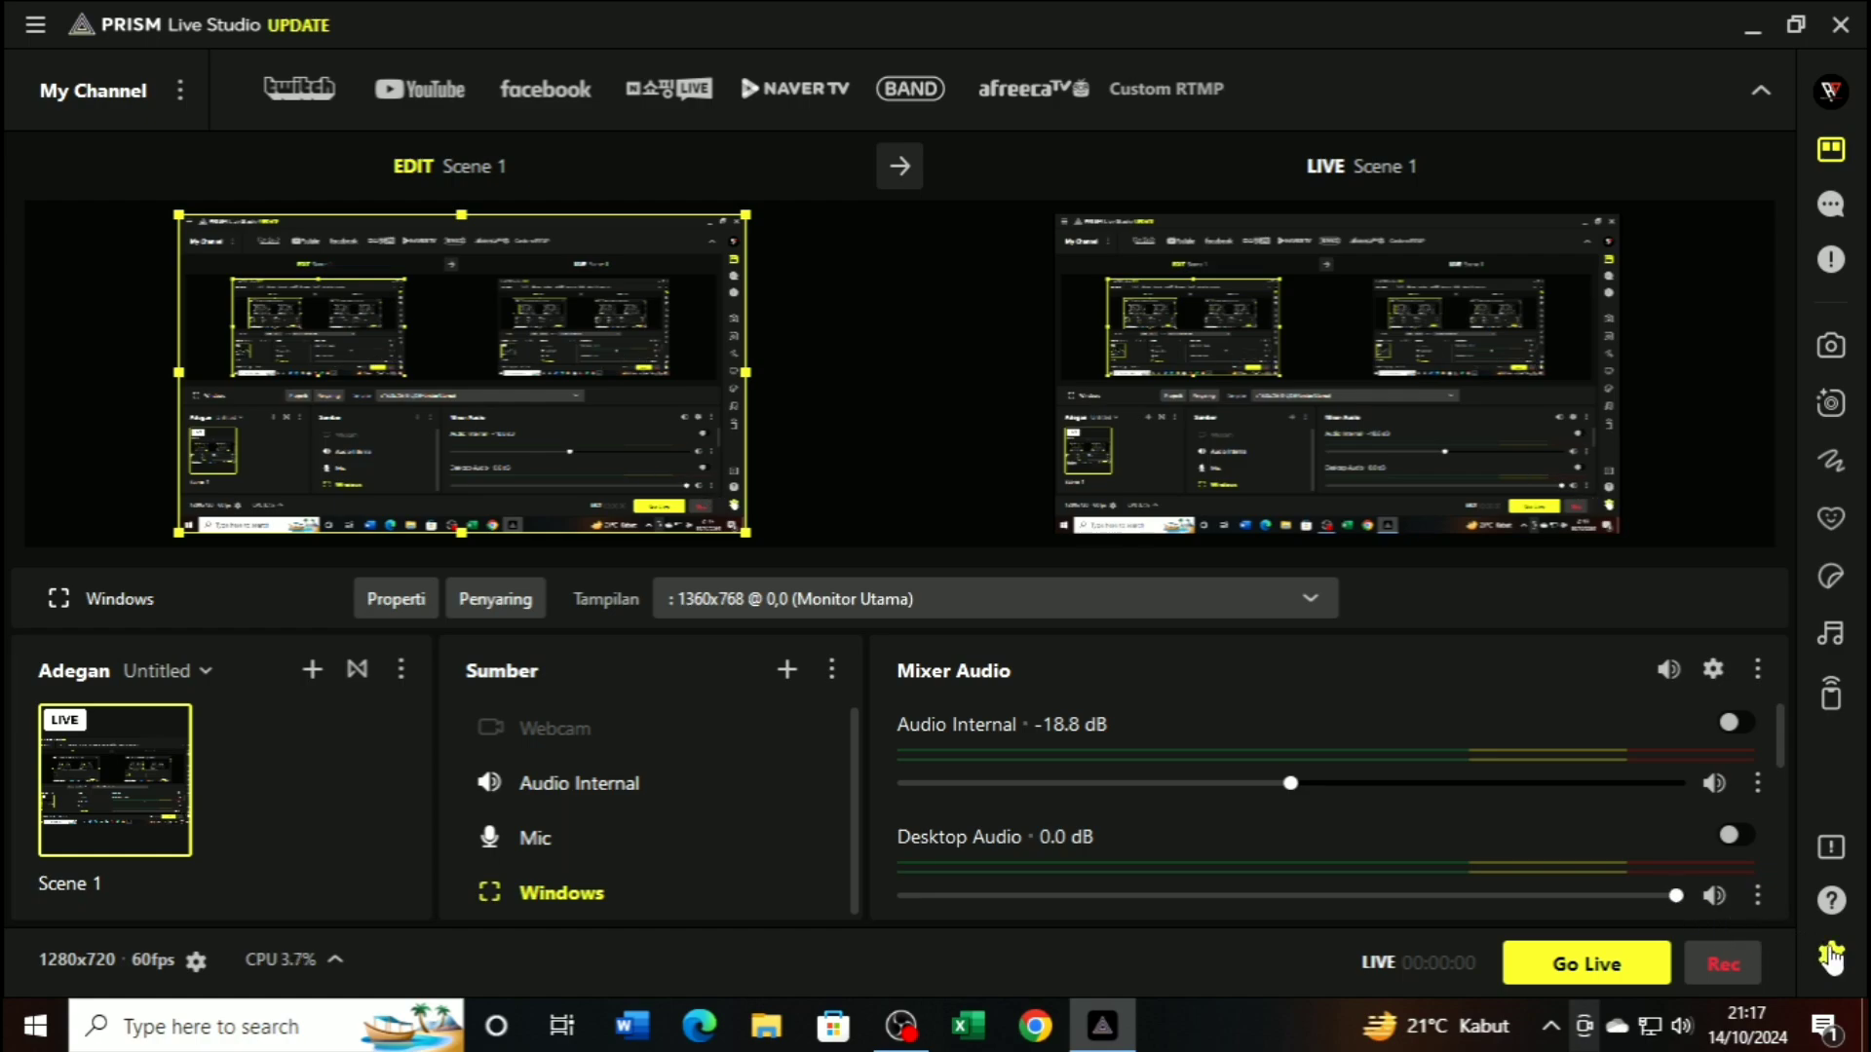
Reopen the settings and check the recording section of the output settings
left_click(1832, 955)
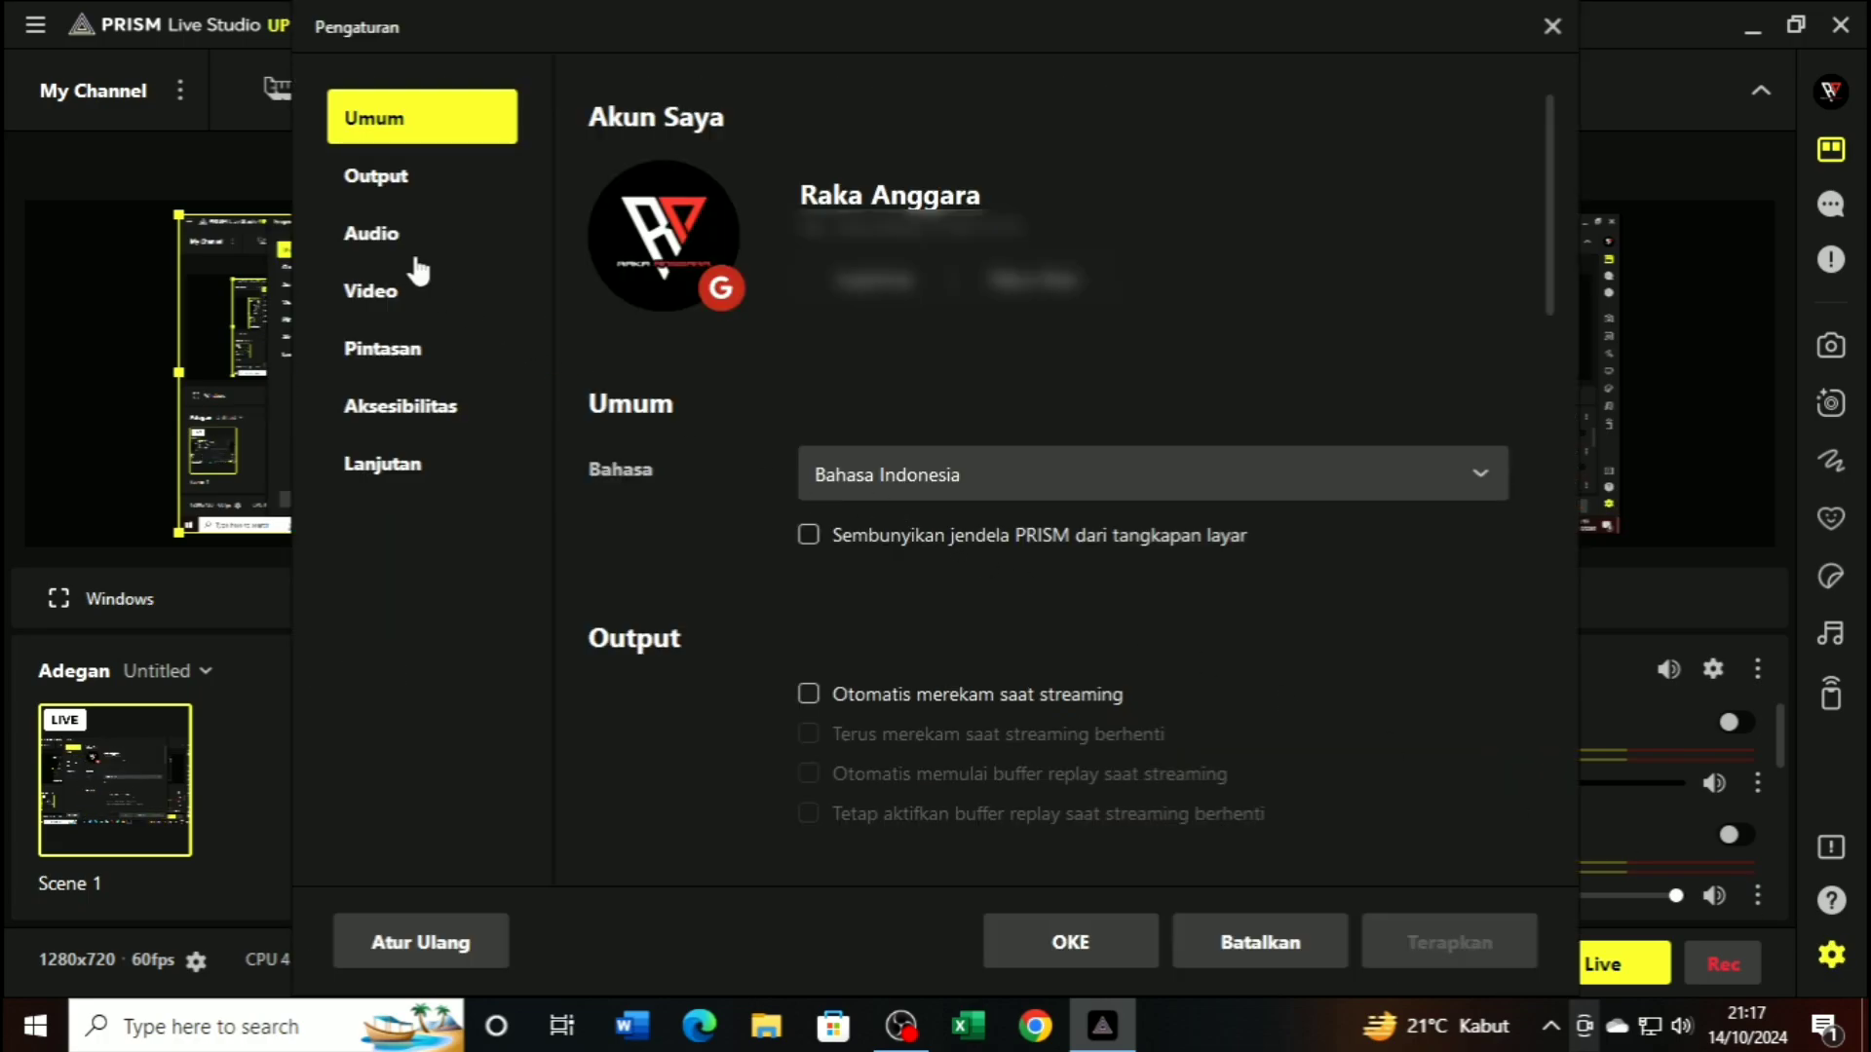
left_click(416, 185)
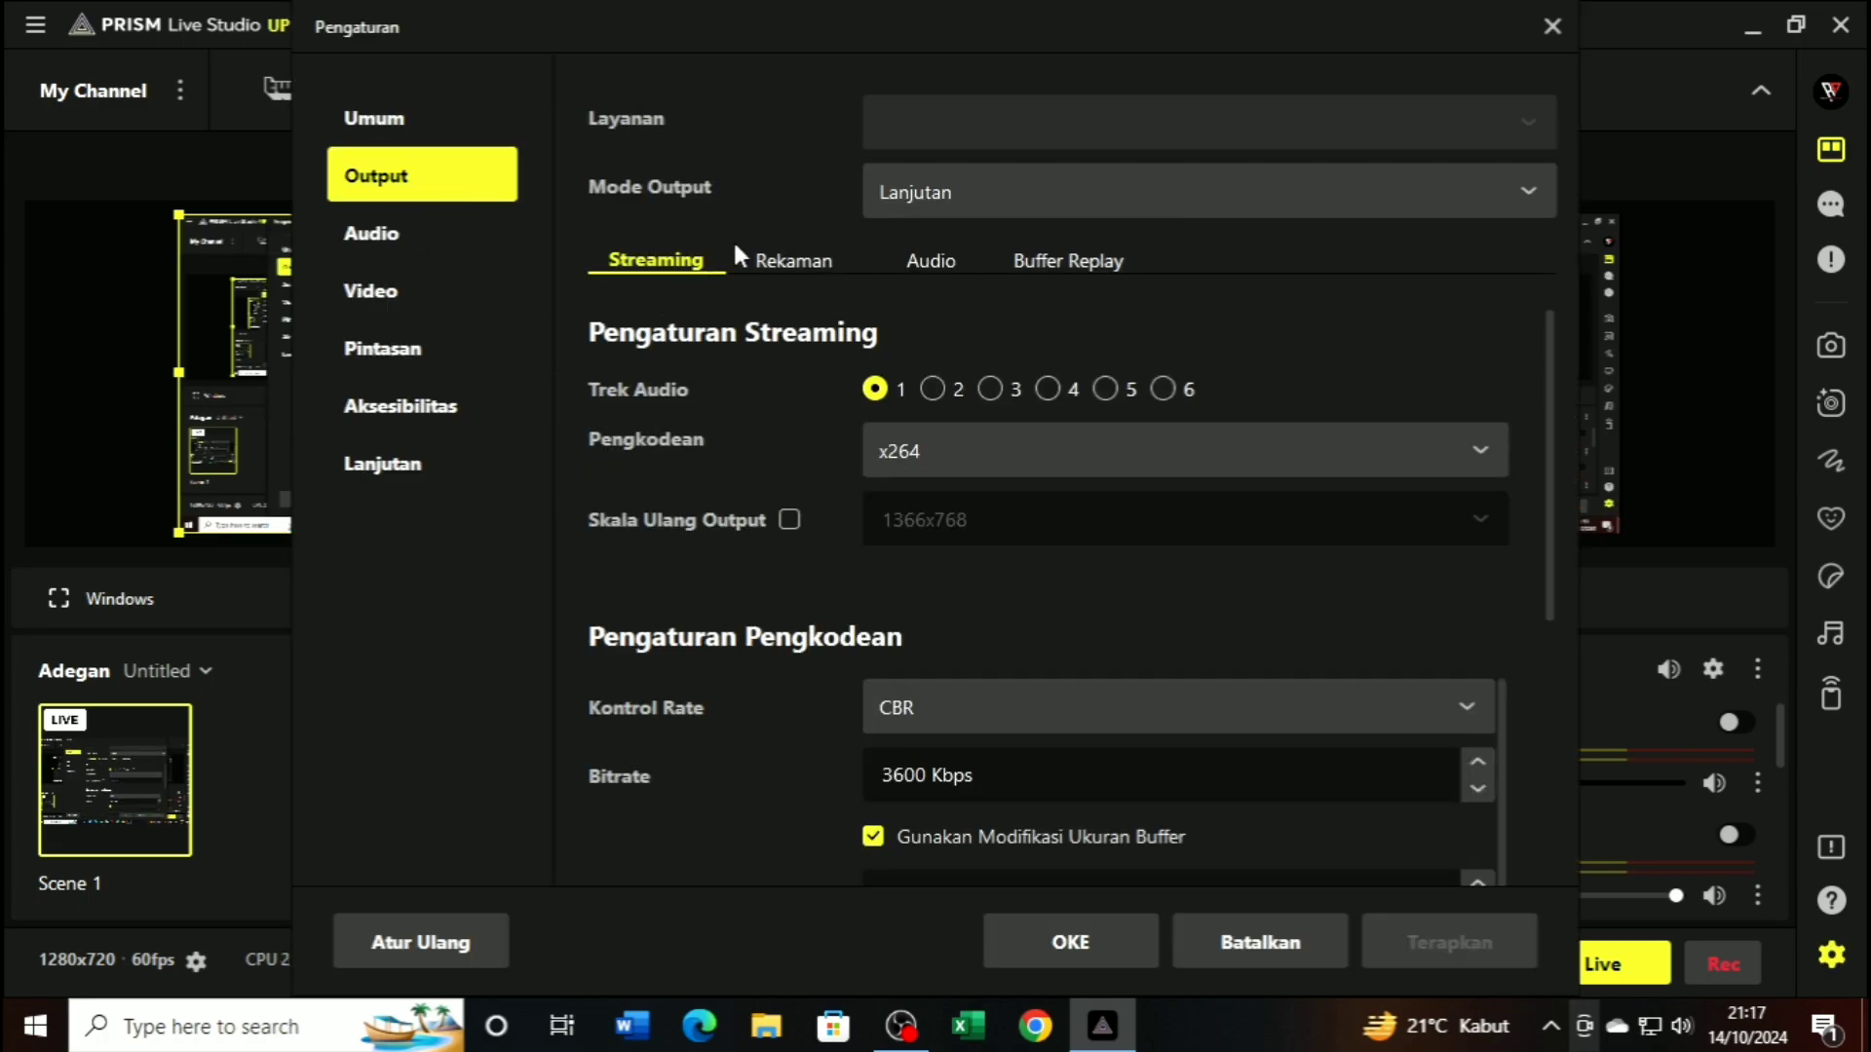
left_click(766, 259)
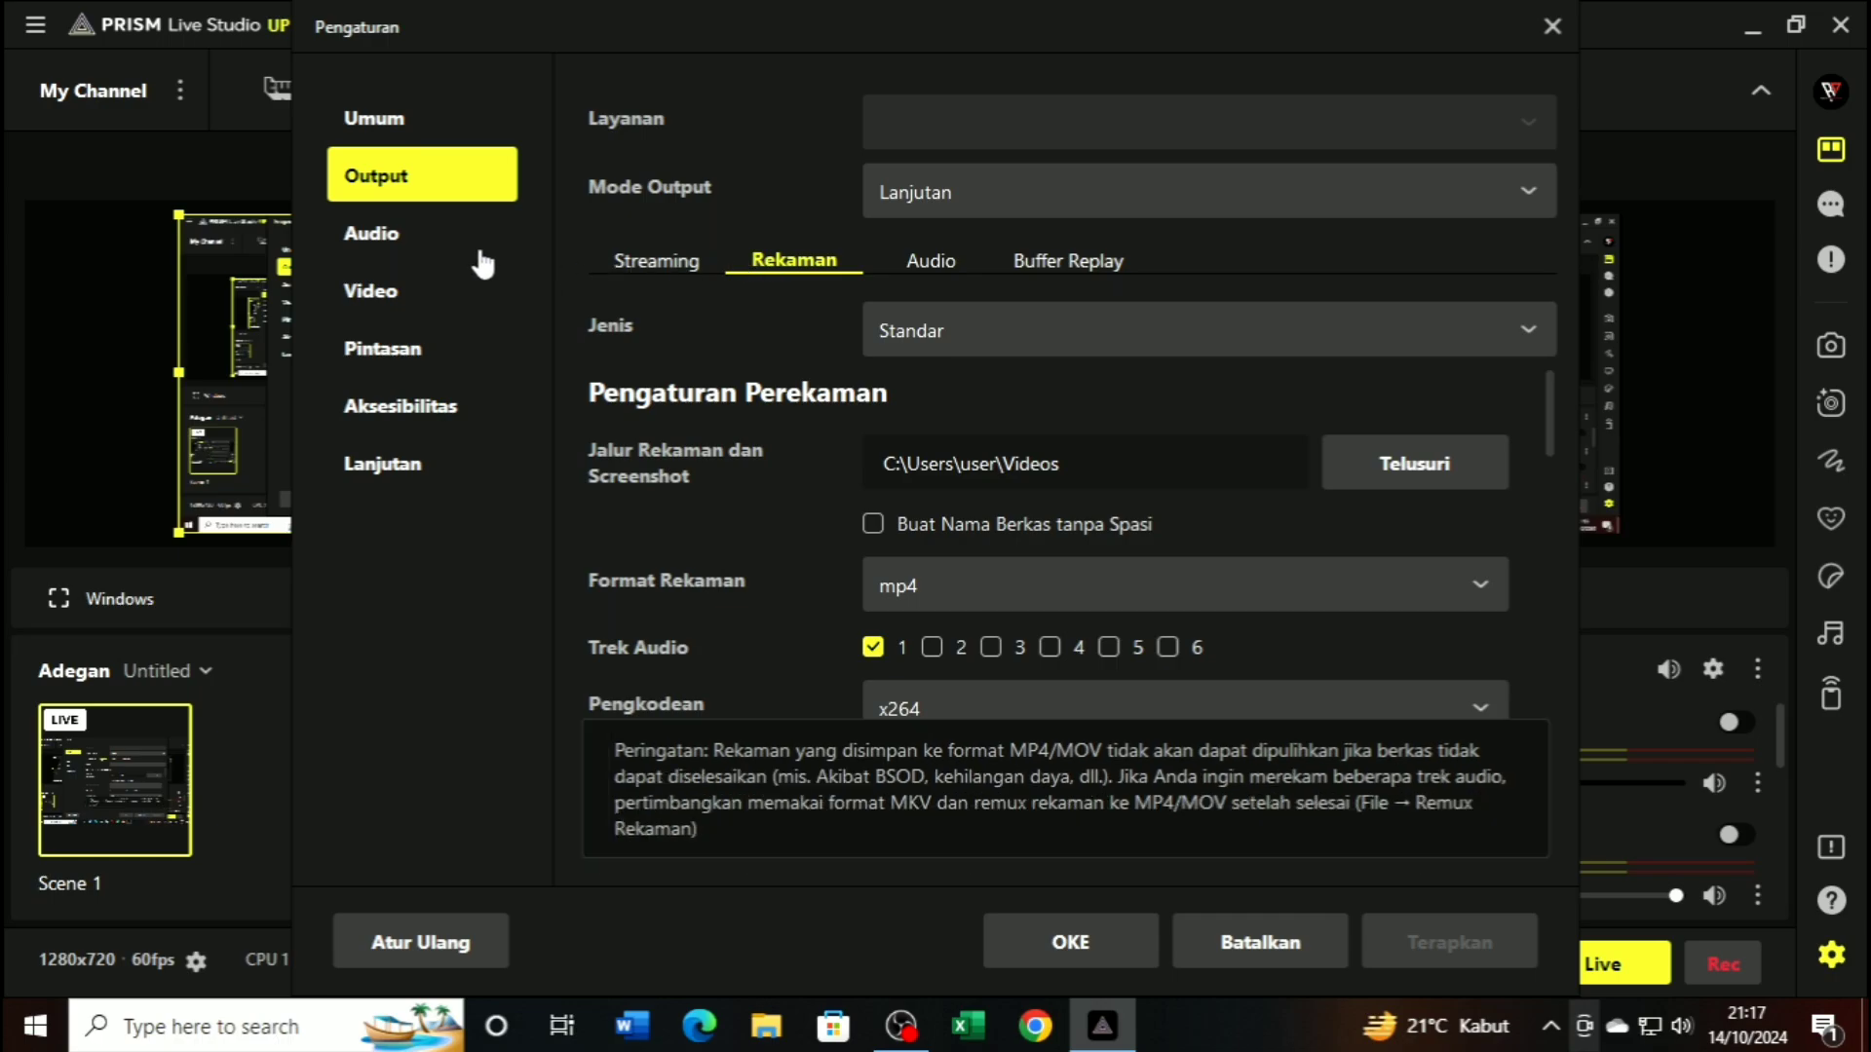
Review the audio settings, including the sample rate choices, global devices, meters, monitoring device and push-to-mute and push-to-talk options
left_click(392, 238)
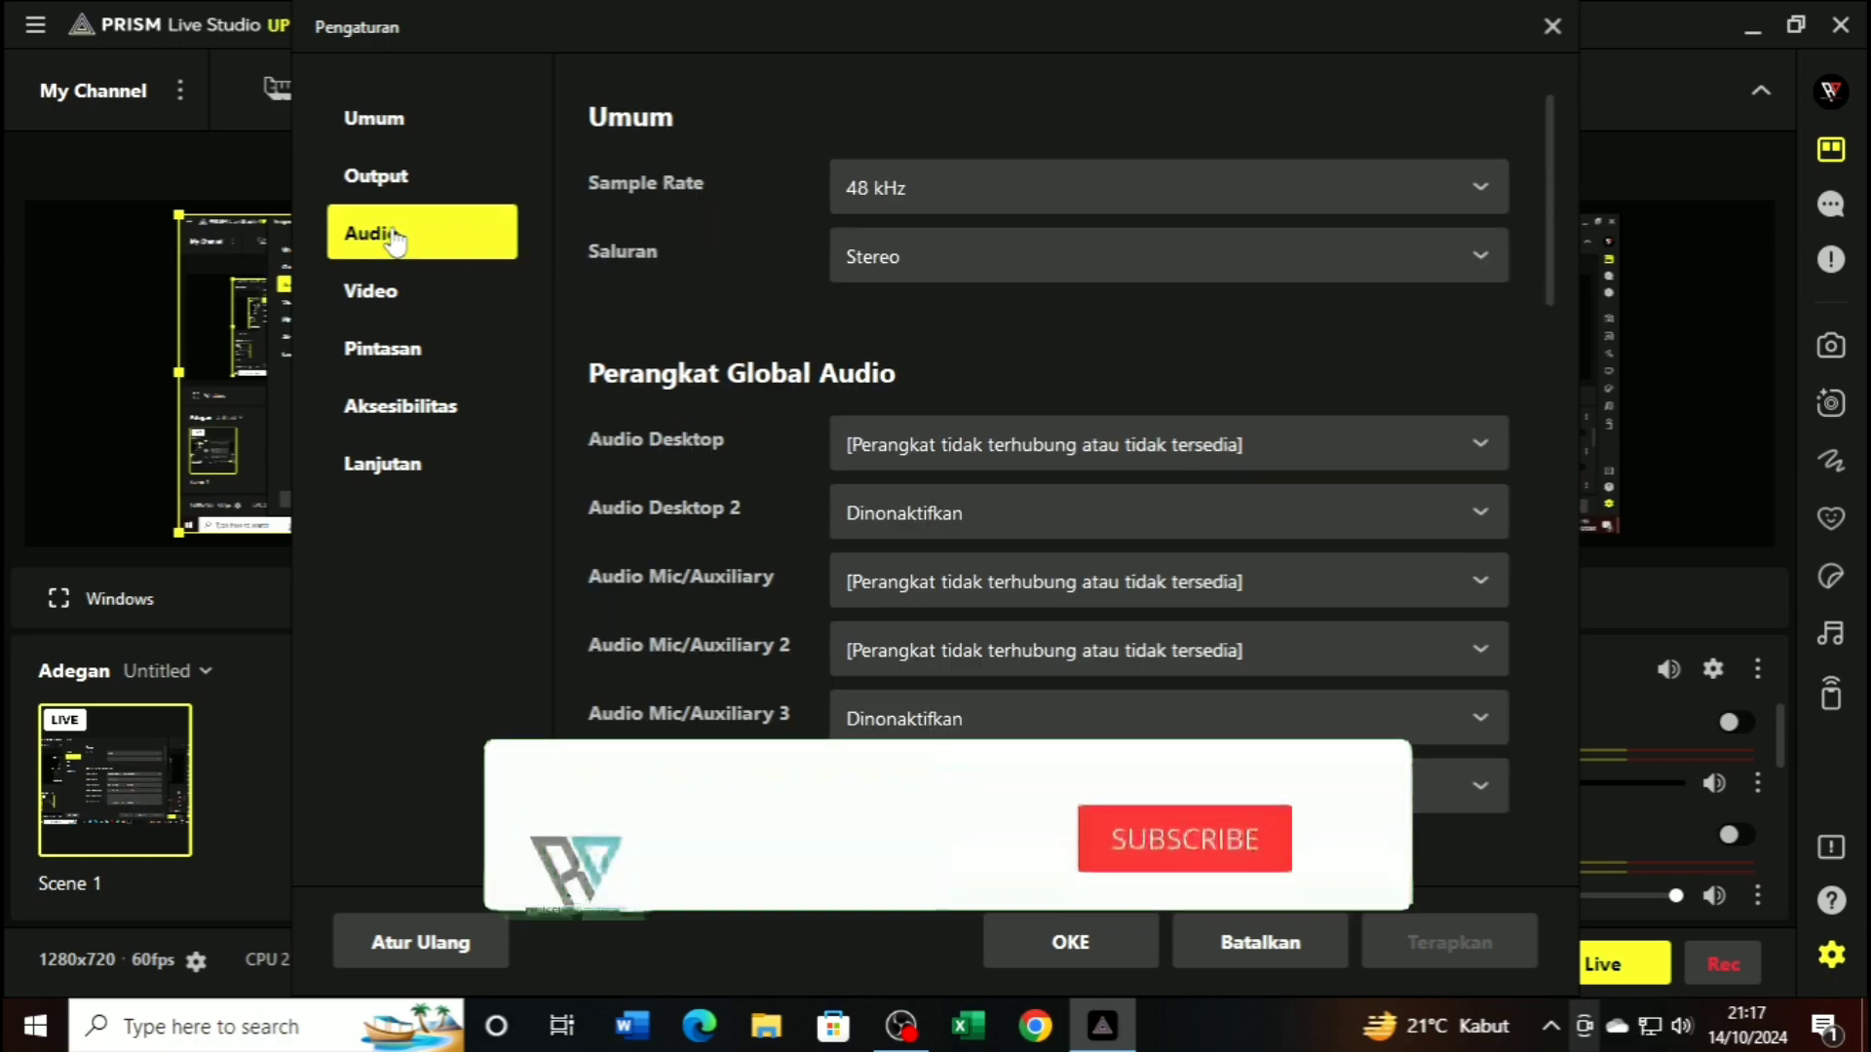
left_click(996, 175)
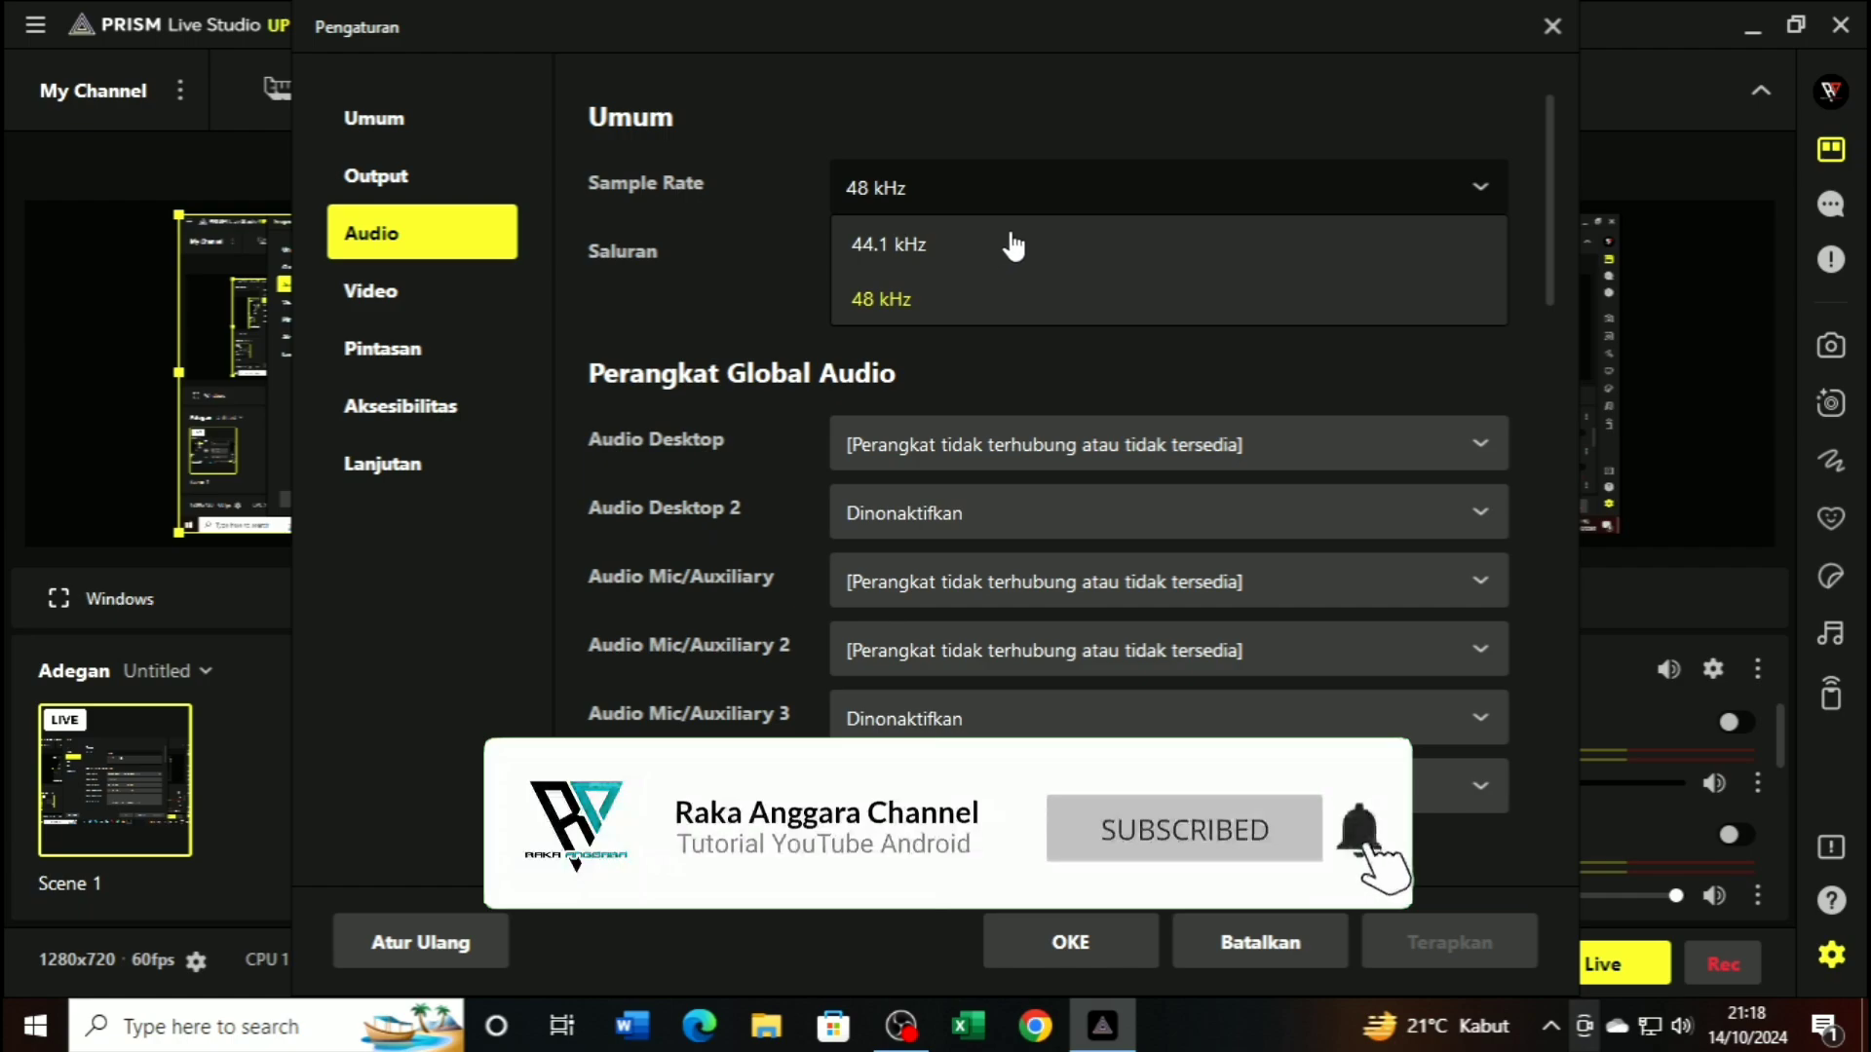
left_click(1211, 204)
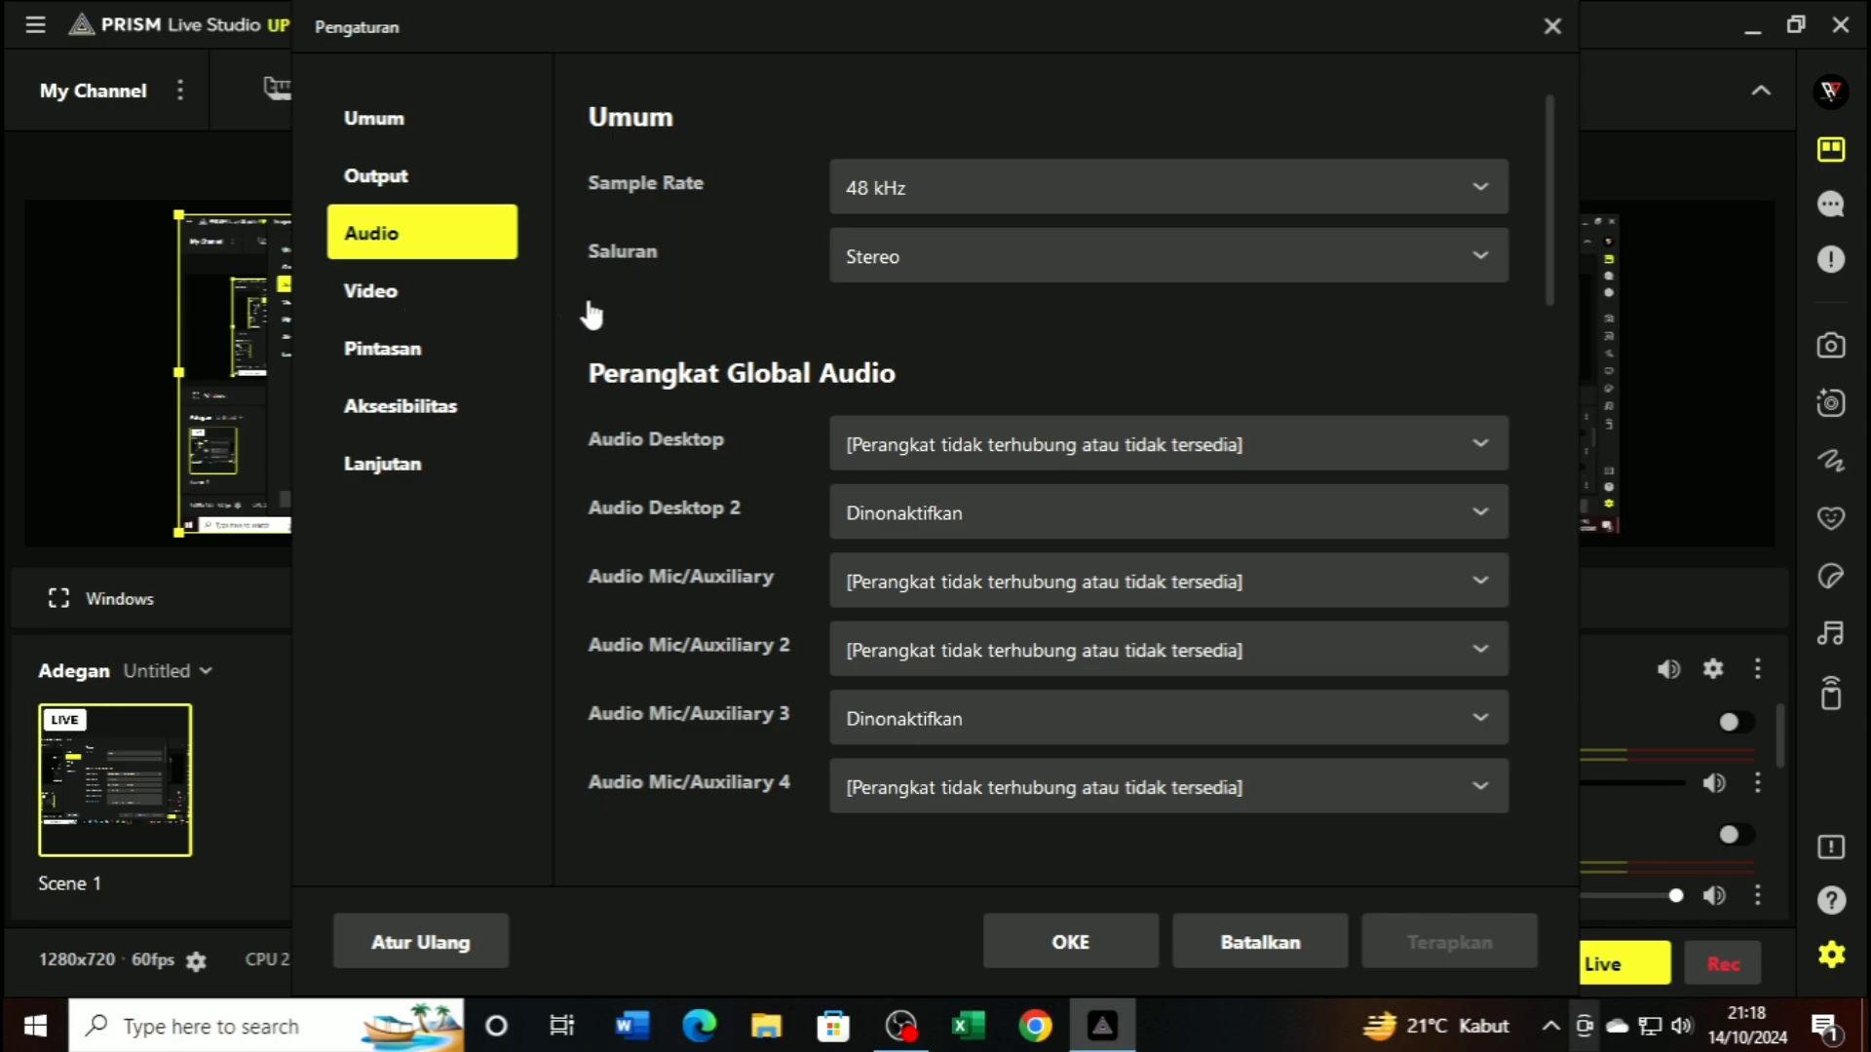
scroll(776, 421, "down", 3)
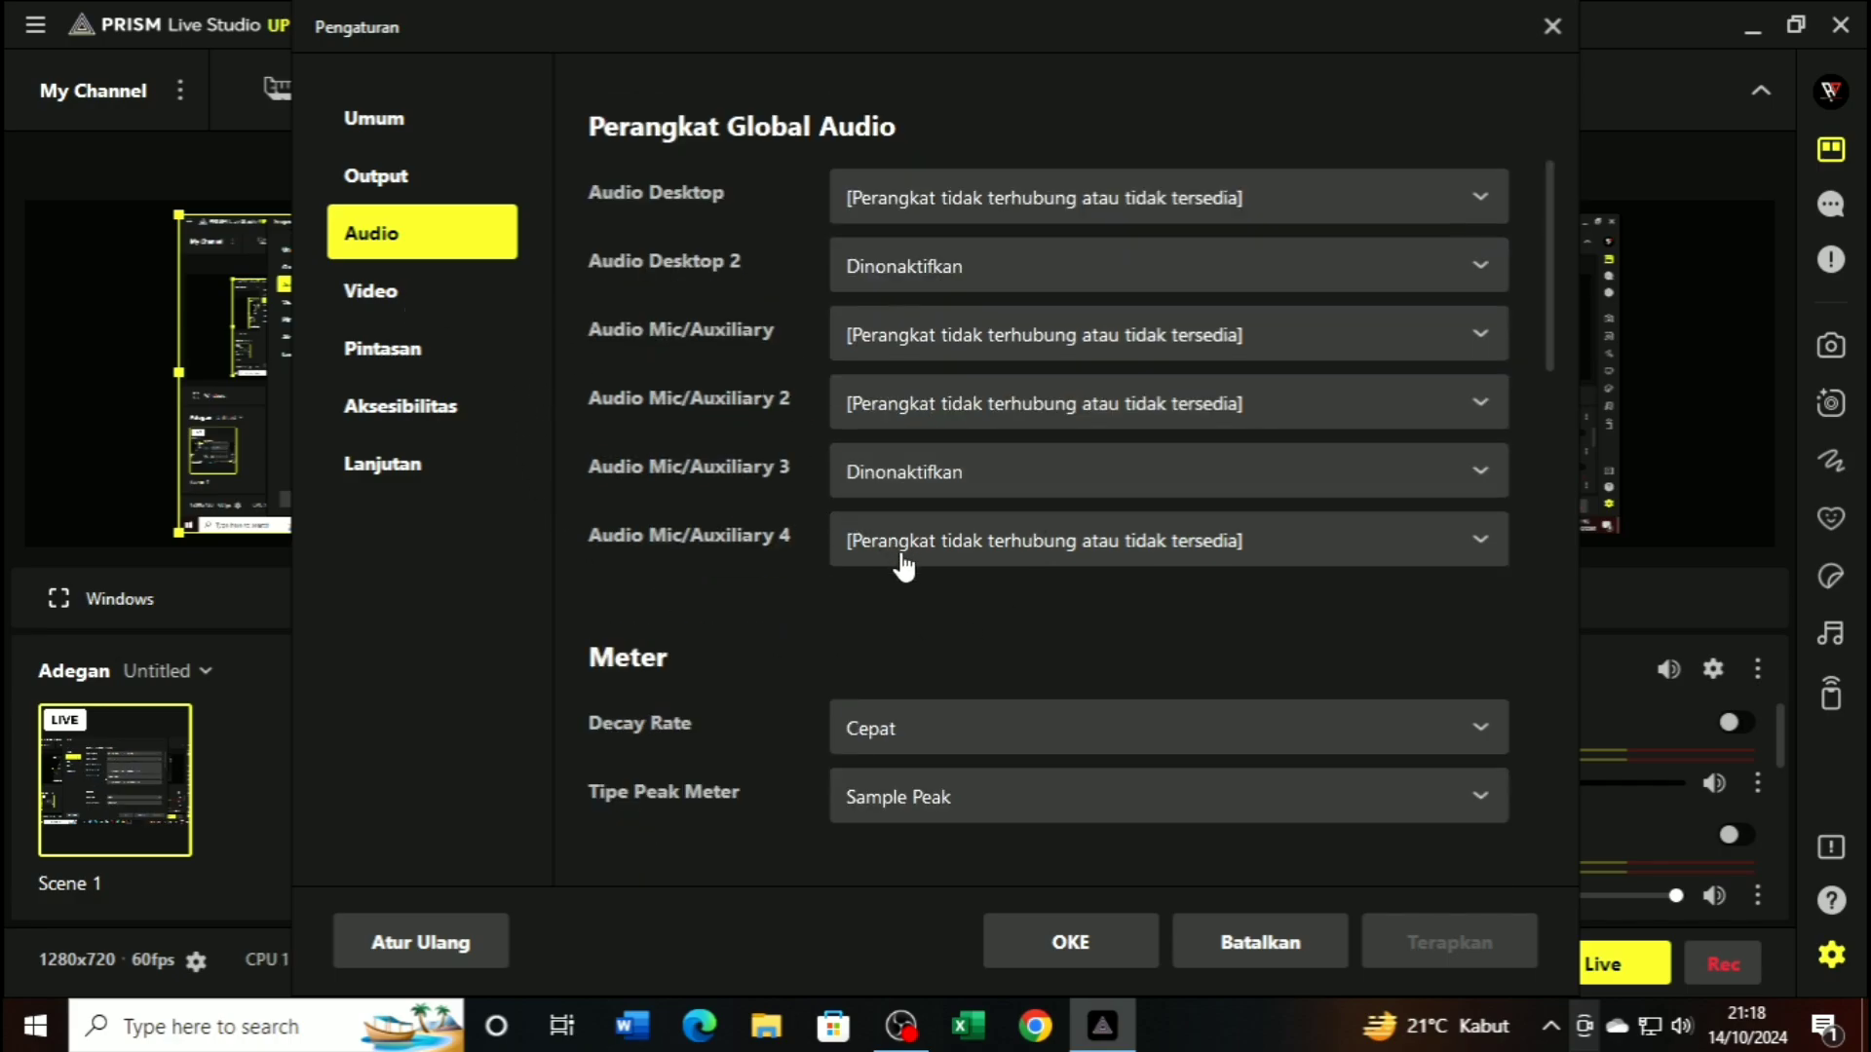
scroll(857, 585, "down", 2)
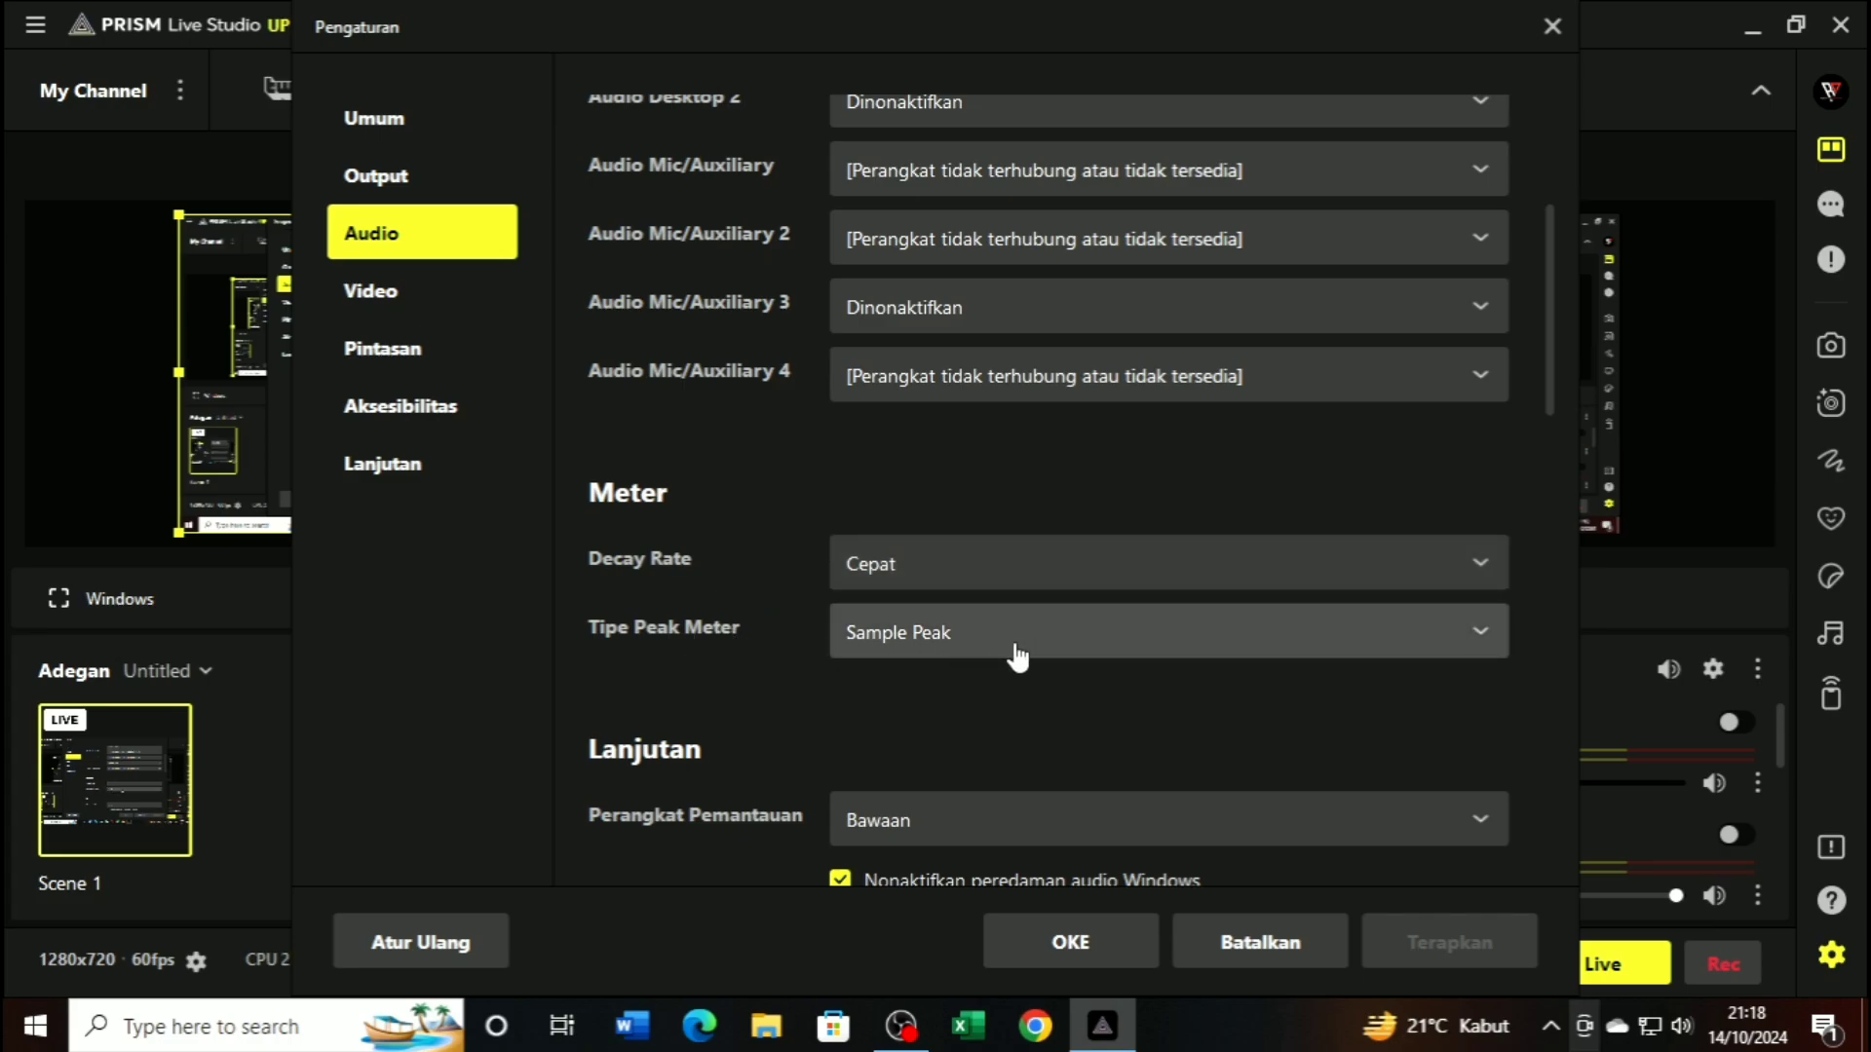
scroll(1021, 694, "down", 3)
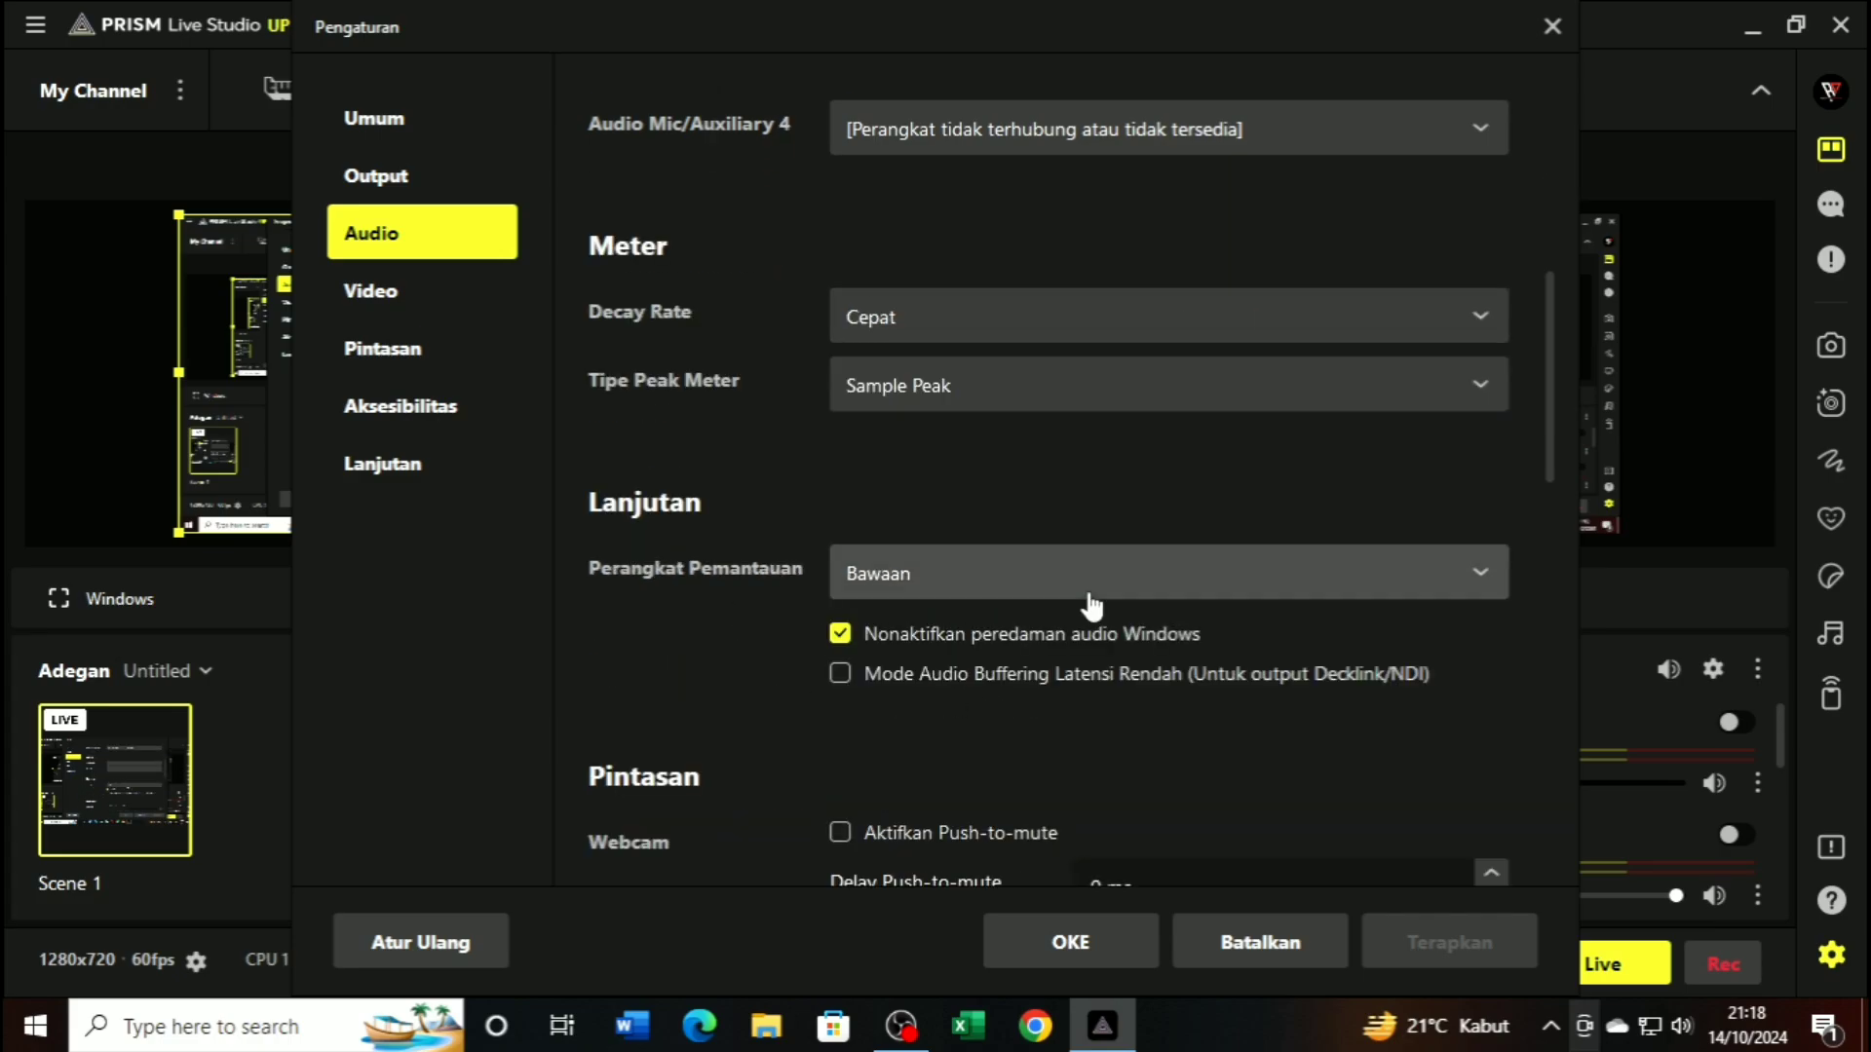
scroll(1085, 605, "down", 3)
scroll(1091, 606, "down", 3)
scroll(1140, 556, "down", 3)
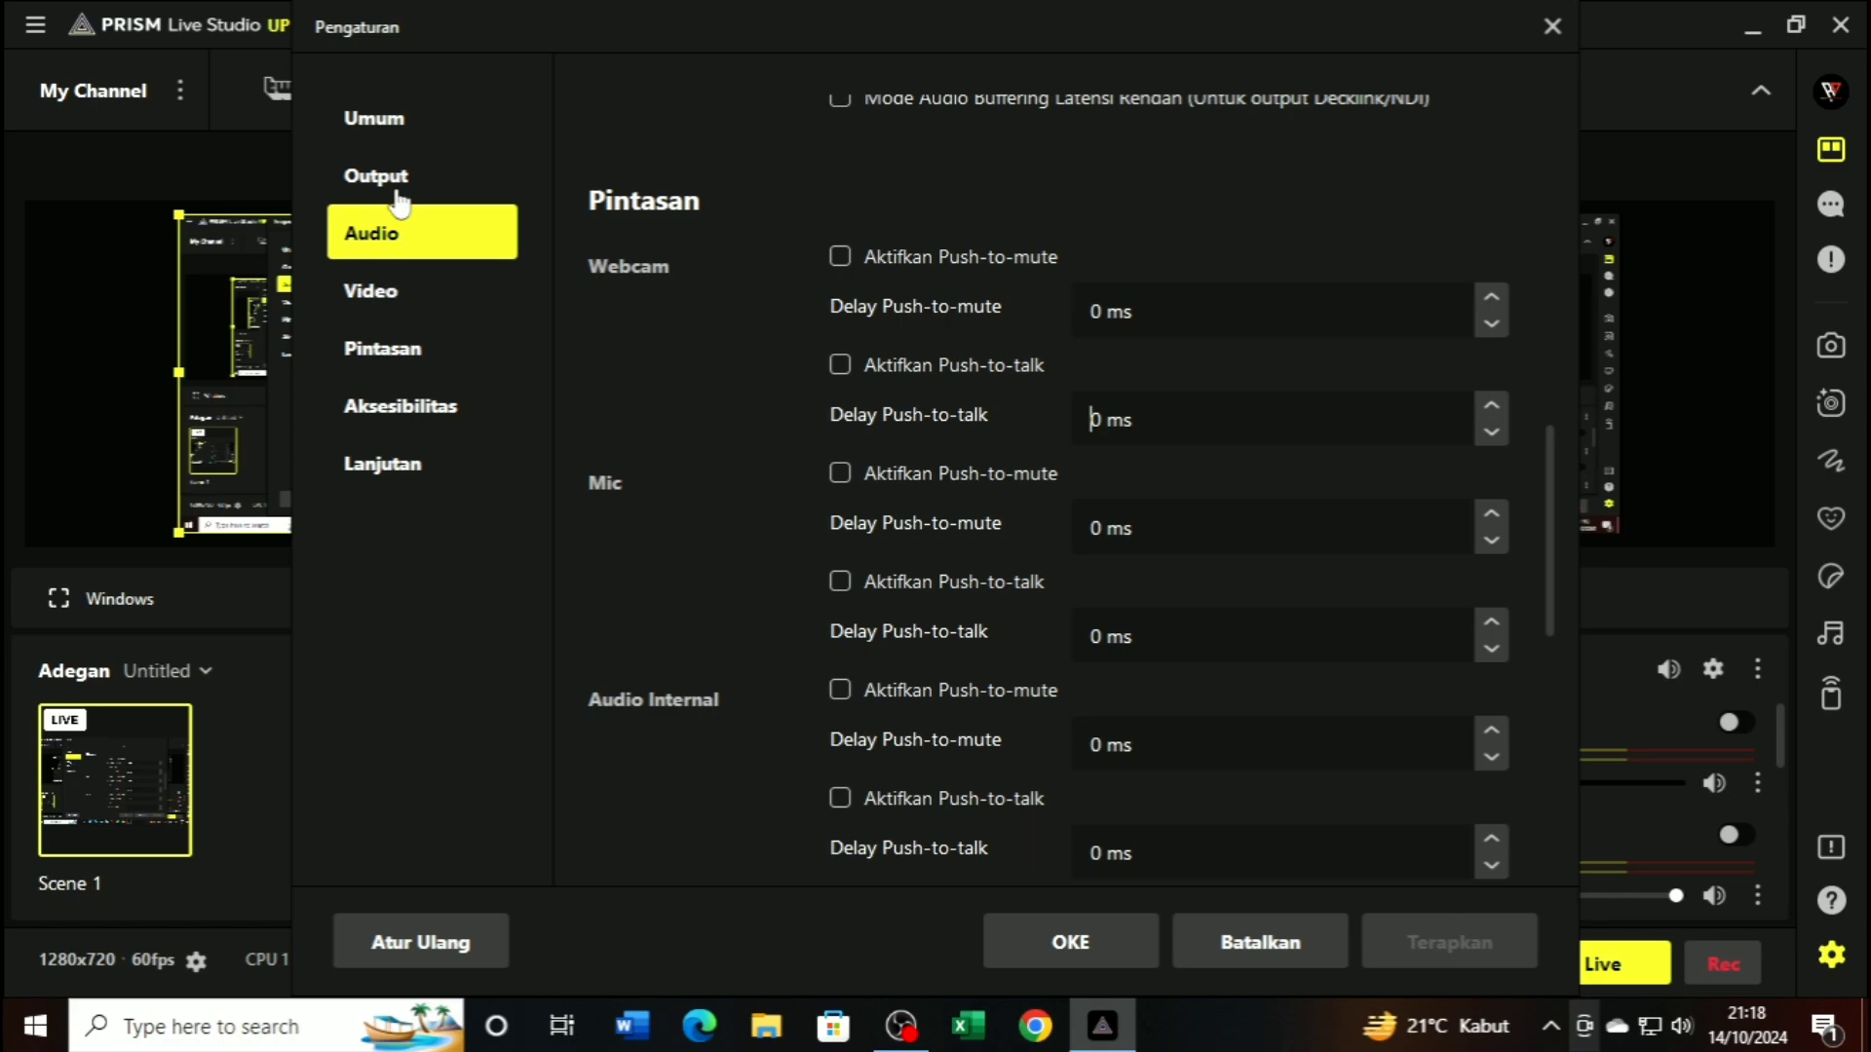
Check the available base canvas resolutions in the video settings and choose 60 as the common FPS value
left_click(361, 288)
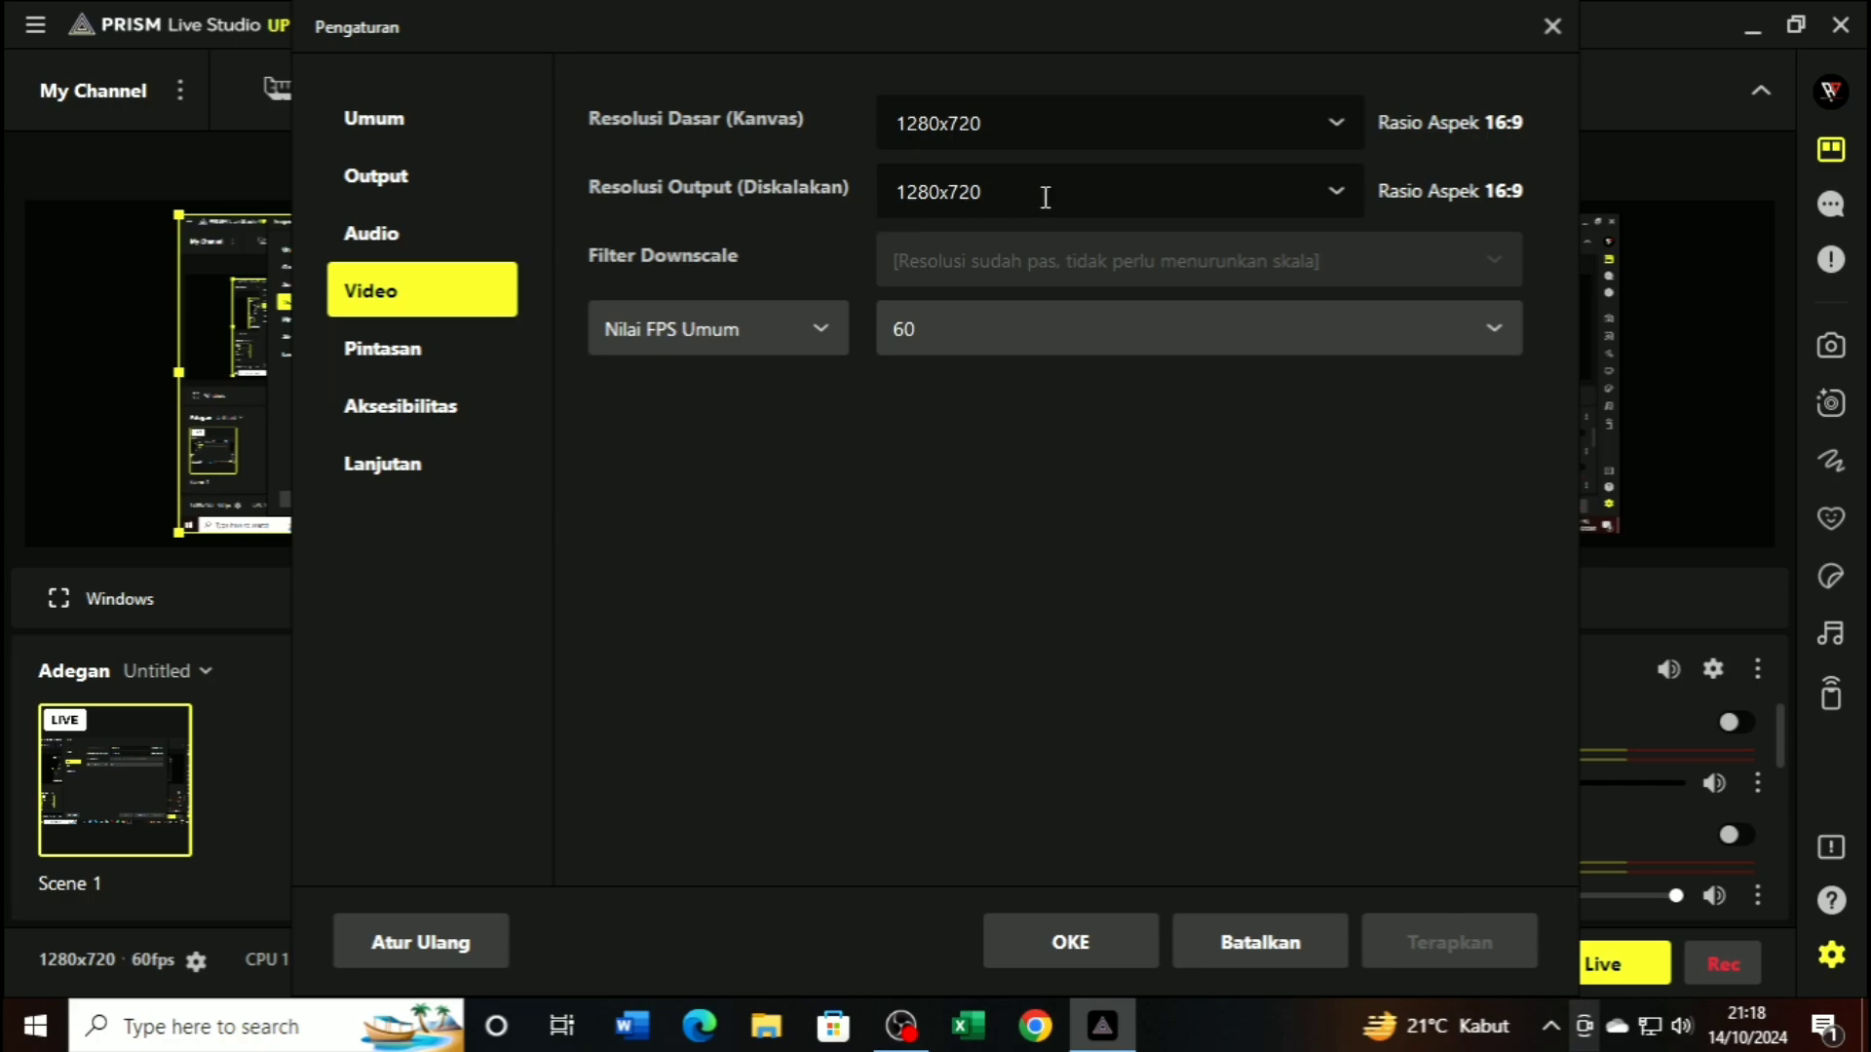
left_click(1331, 132)
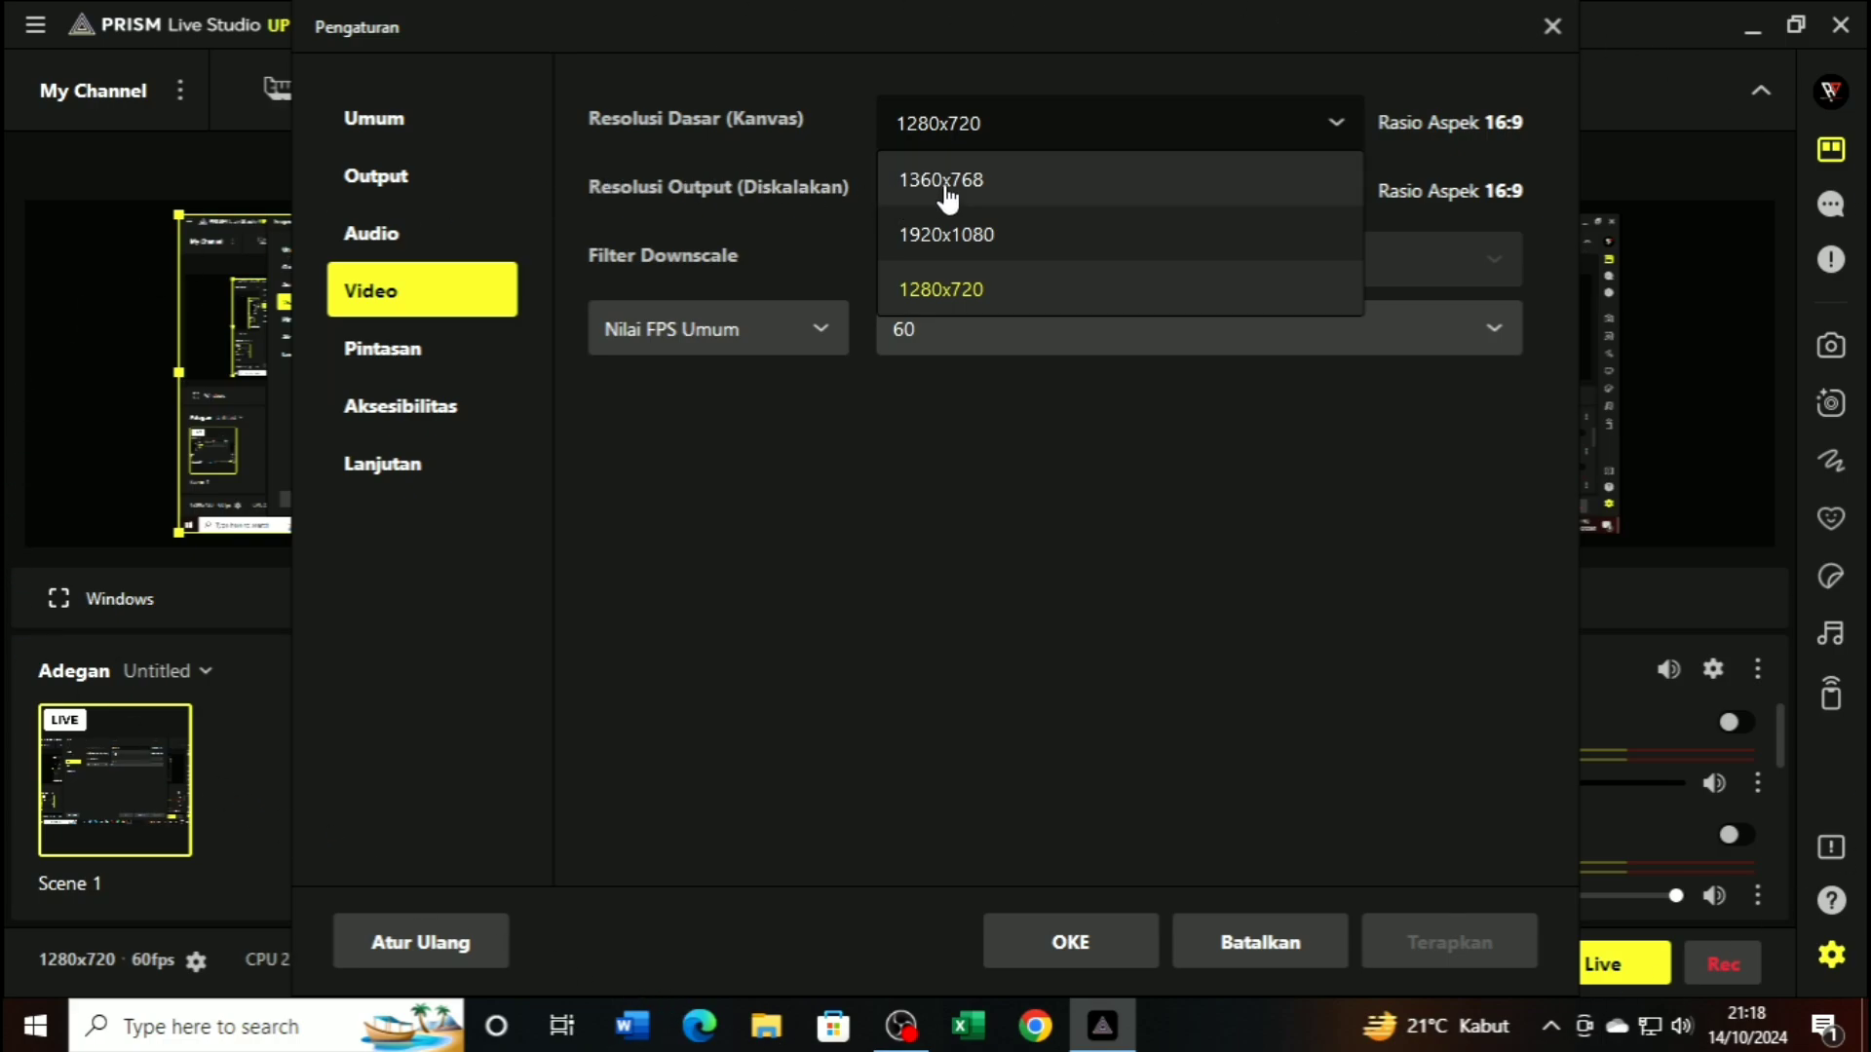
left_click(1300, 130)
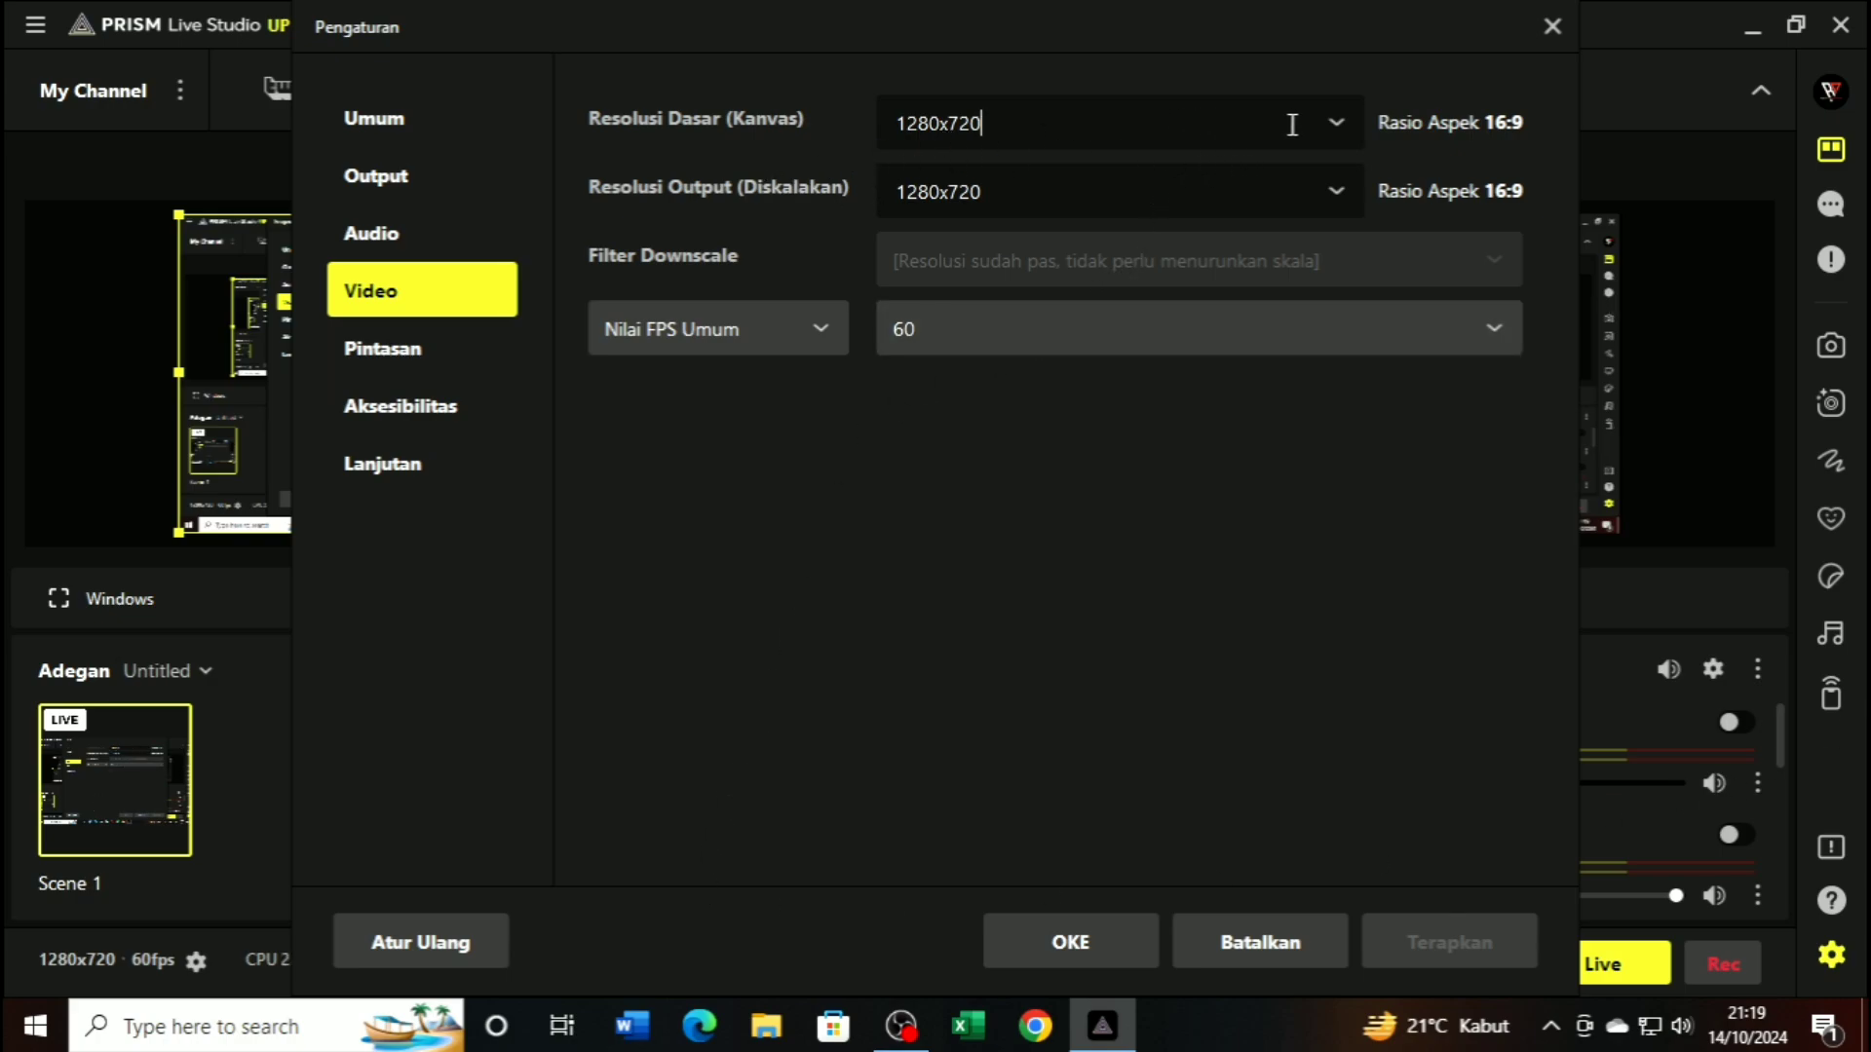
left_click(1327, 123)
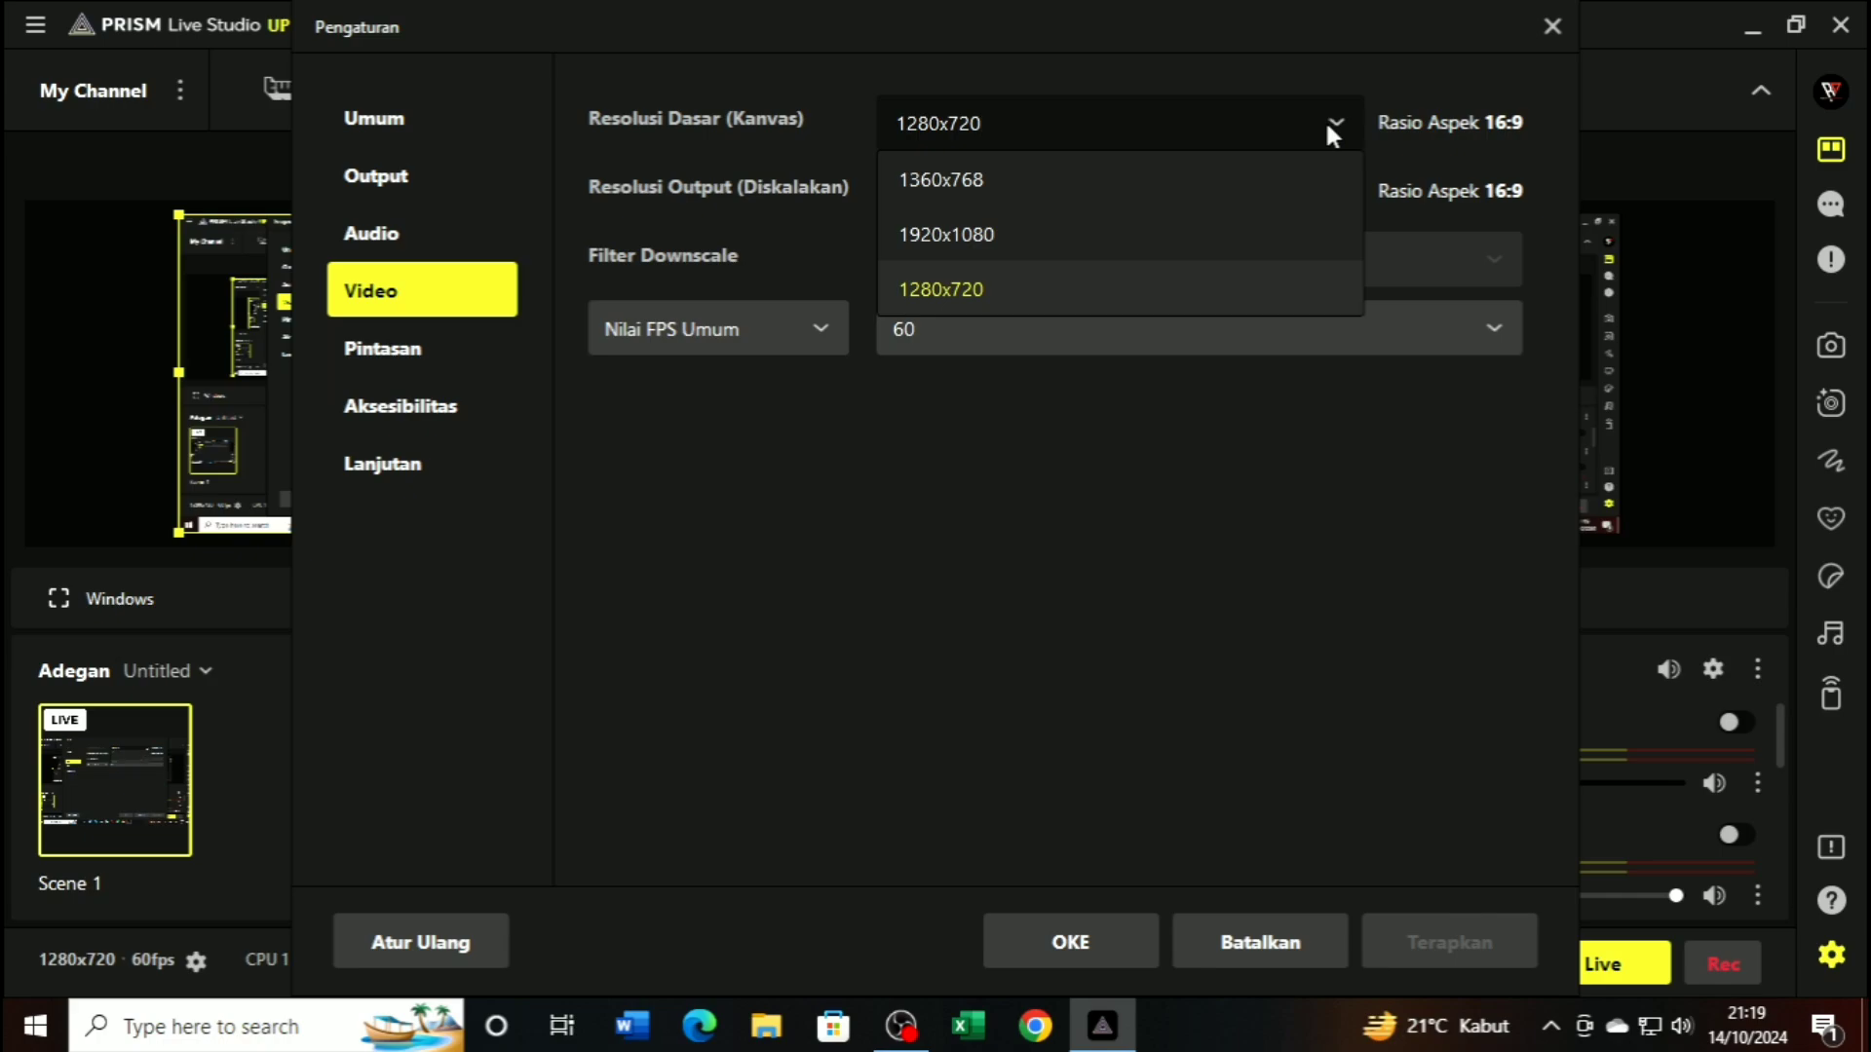
left_click(1317, 132)
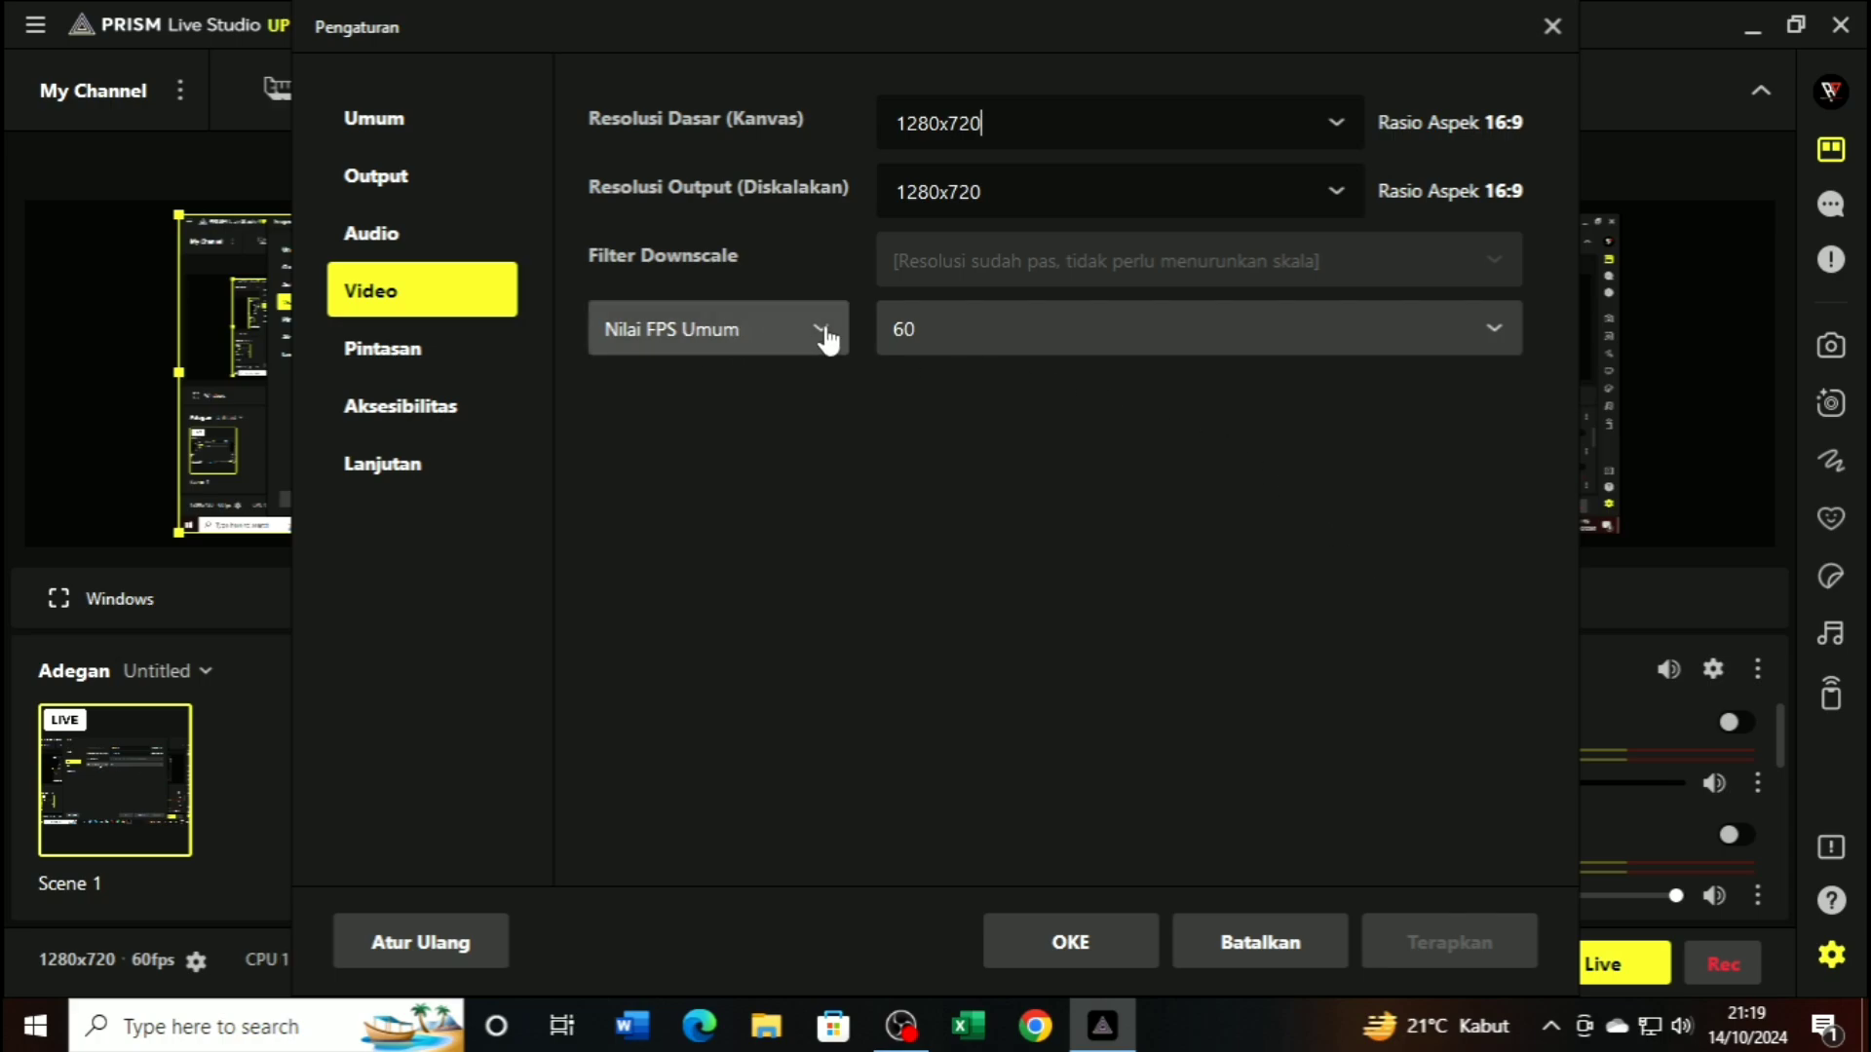
left_click(1478, 337)
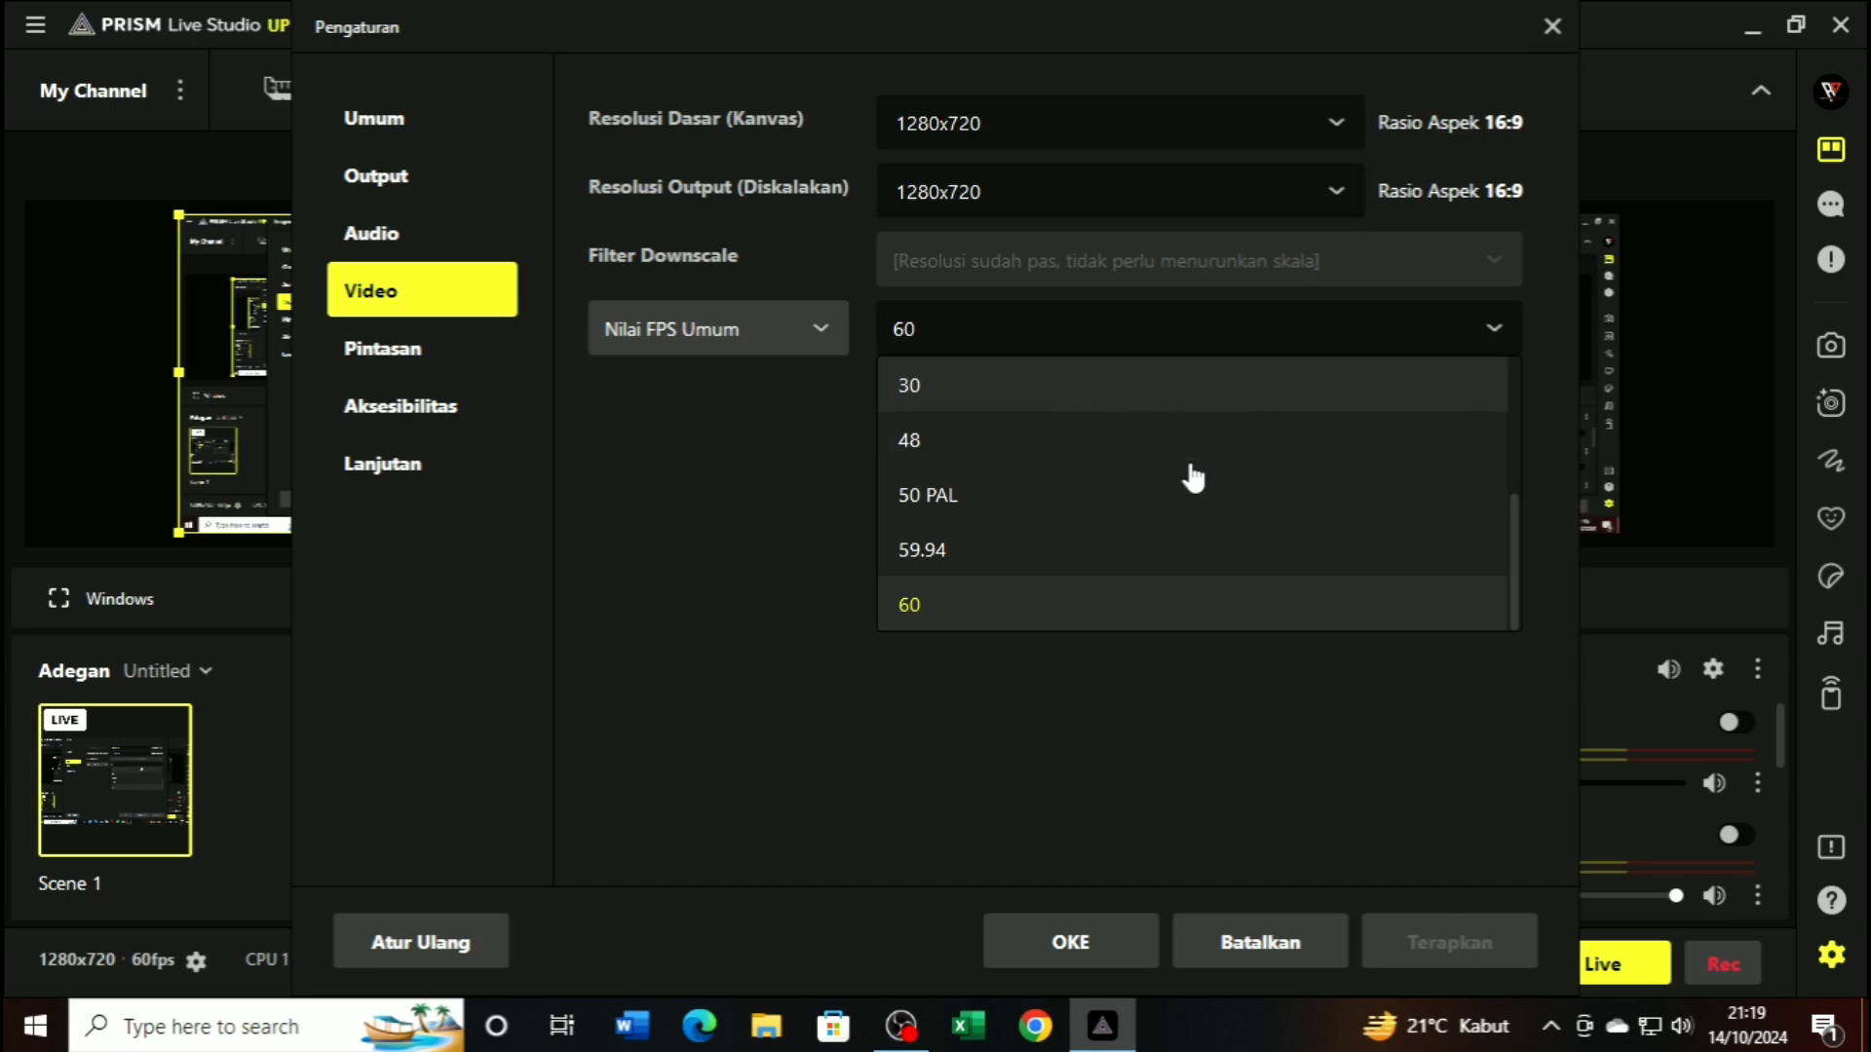
left_click(1013, 606)
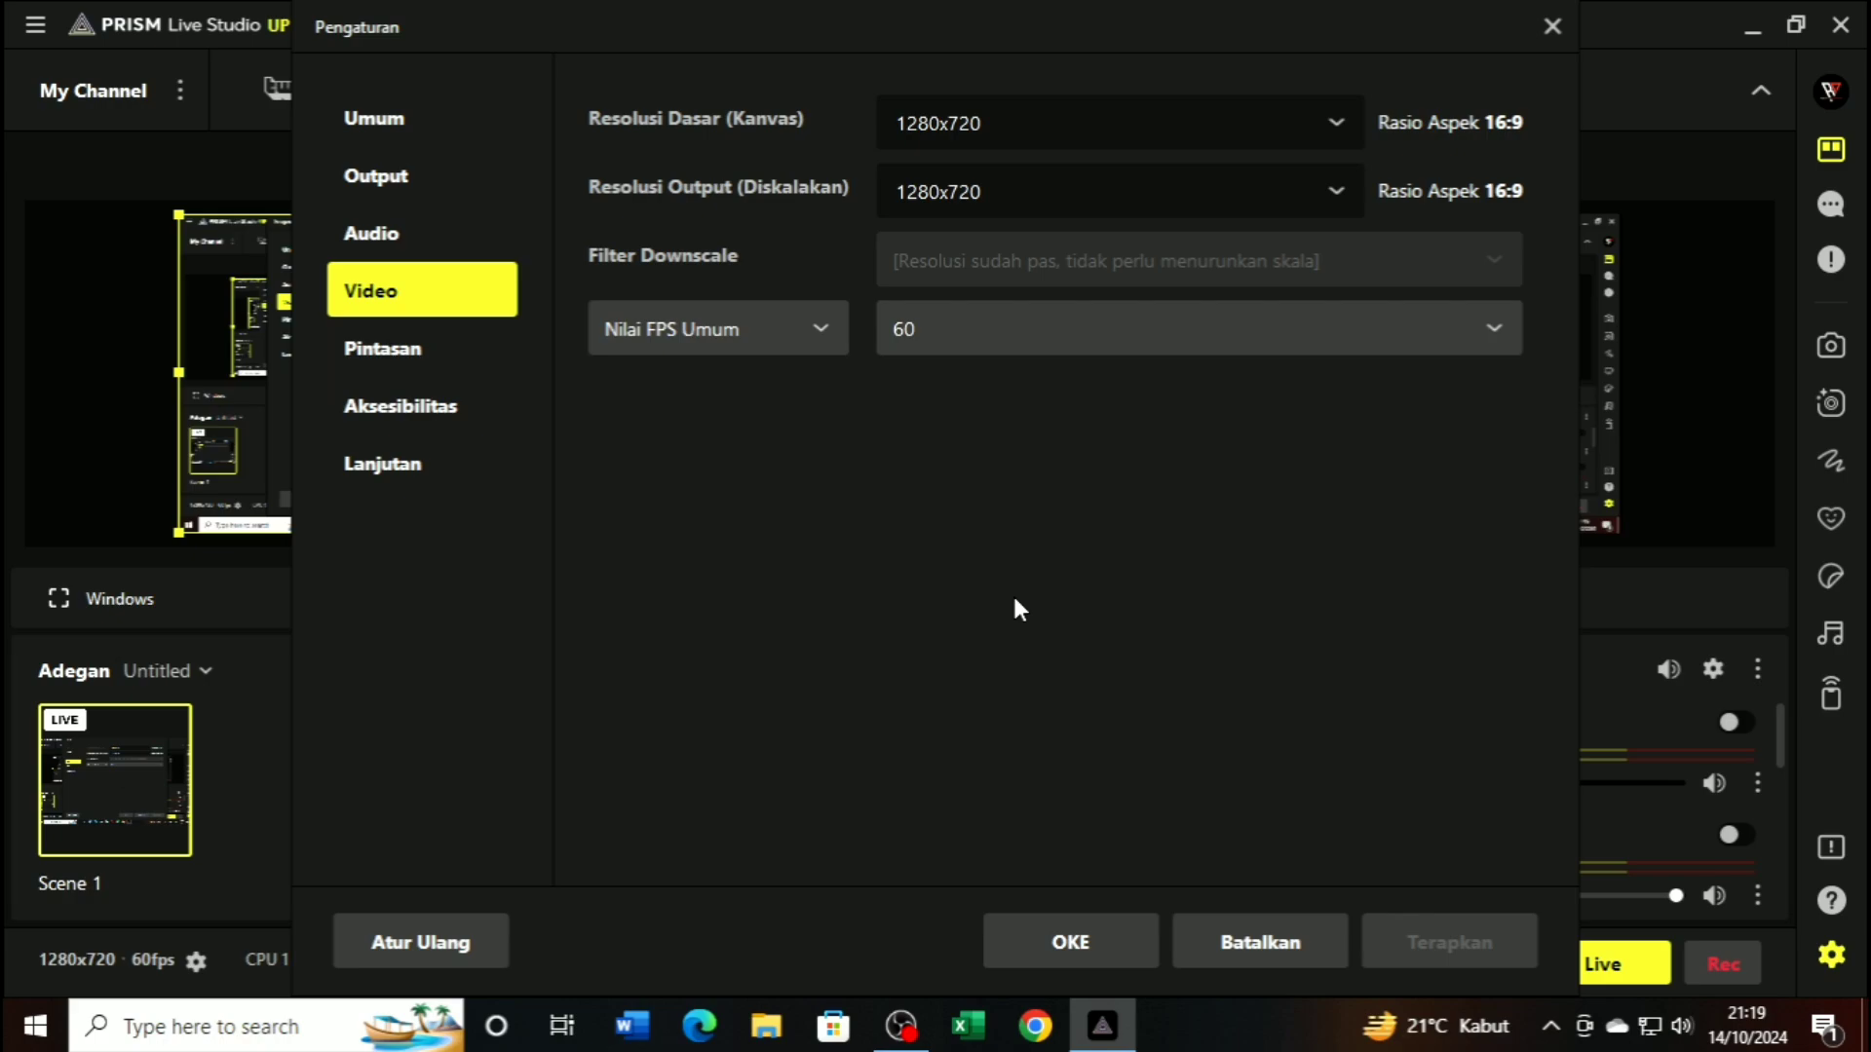
In the advanced video settings, choose Rec. 709 as the color space and Penuh as the color range
left_click(393, 465)
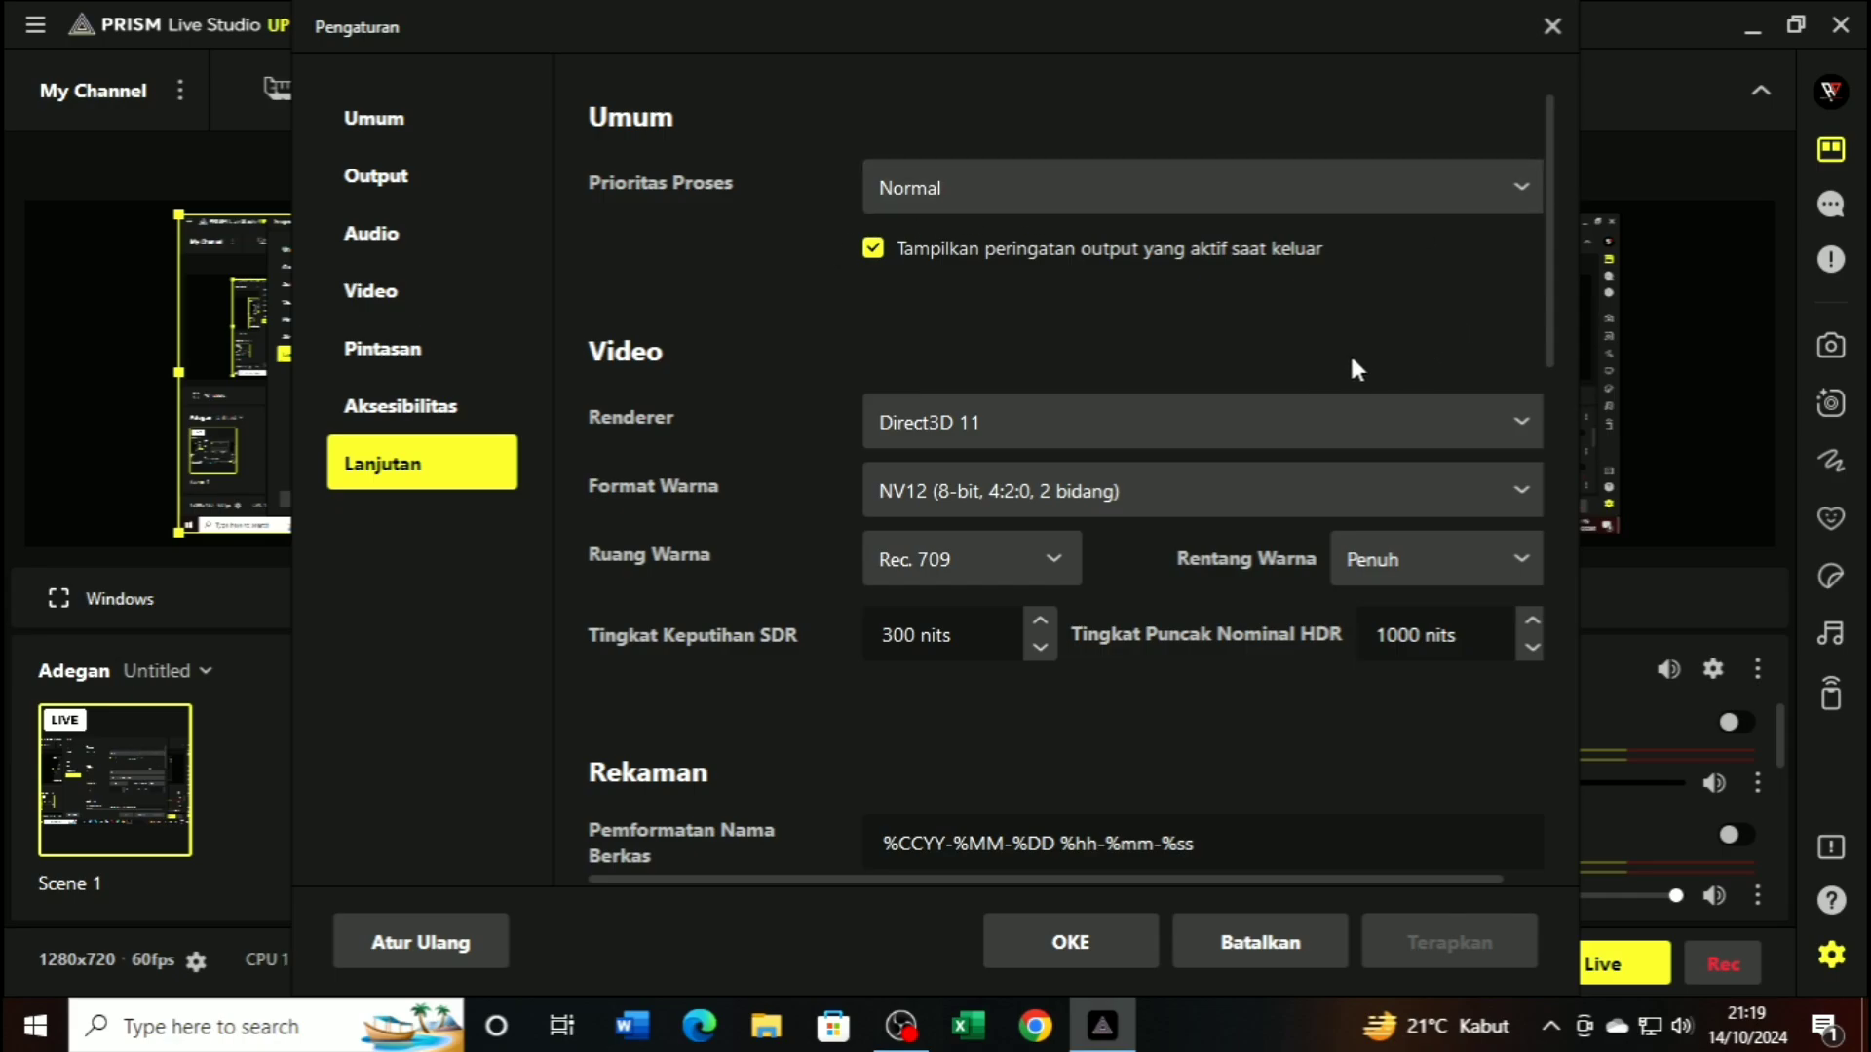
scroll(1348, 353, "down", 1)
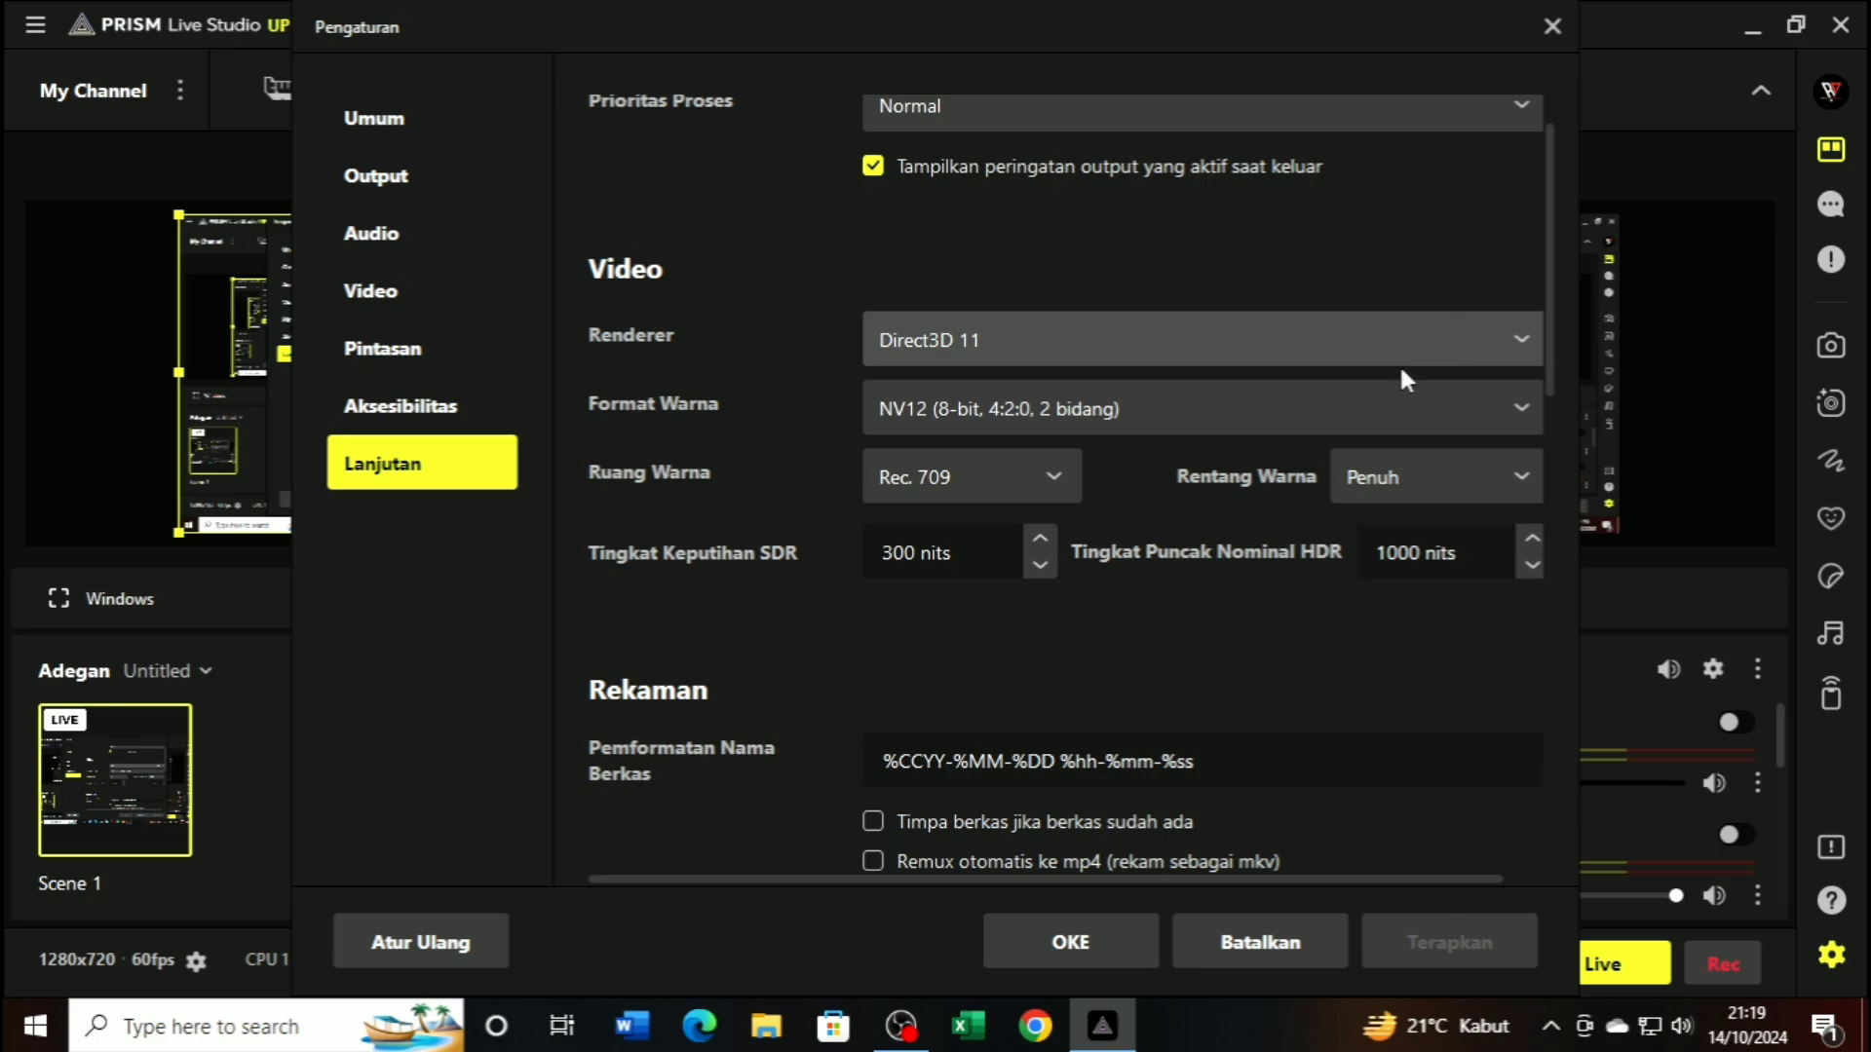
left_click(1023, 477)
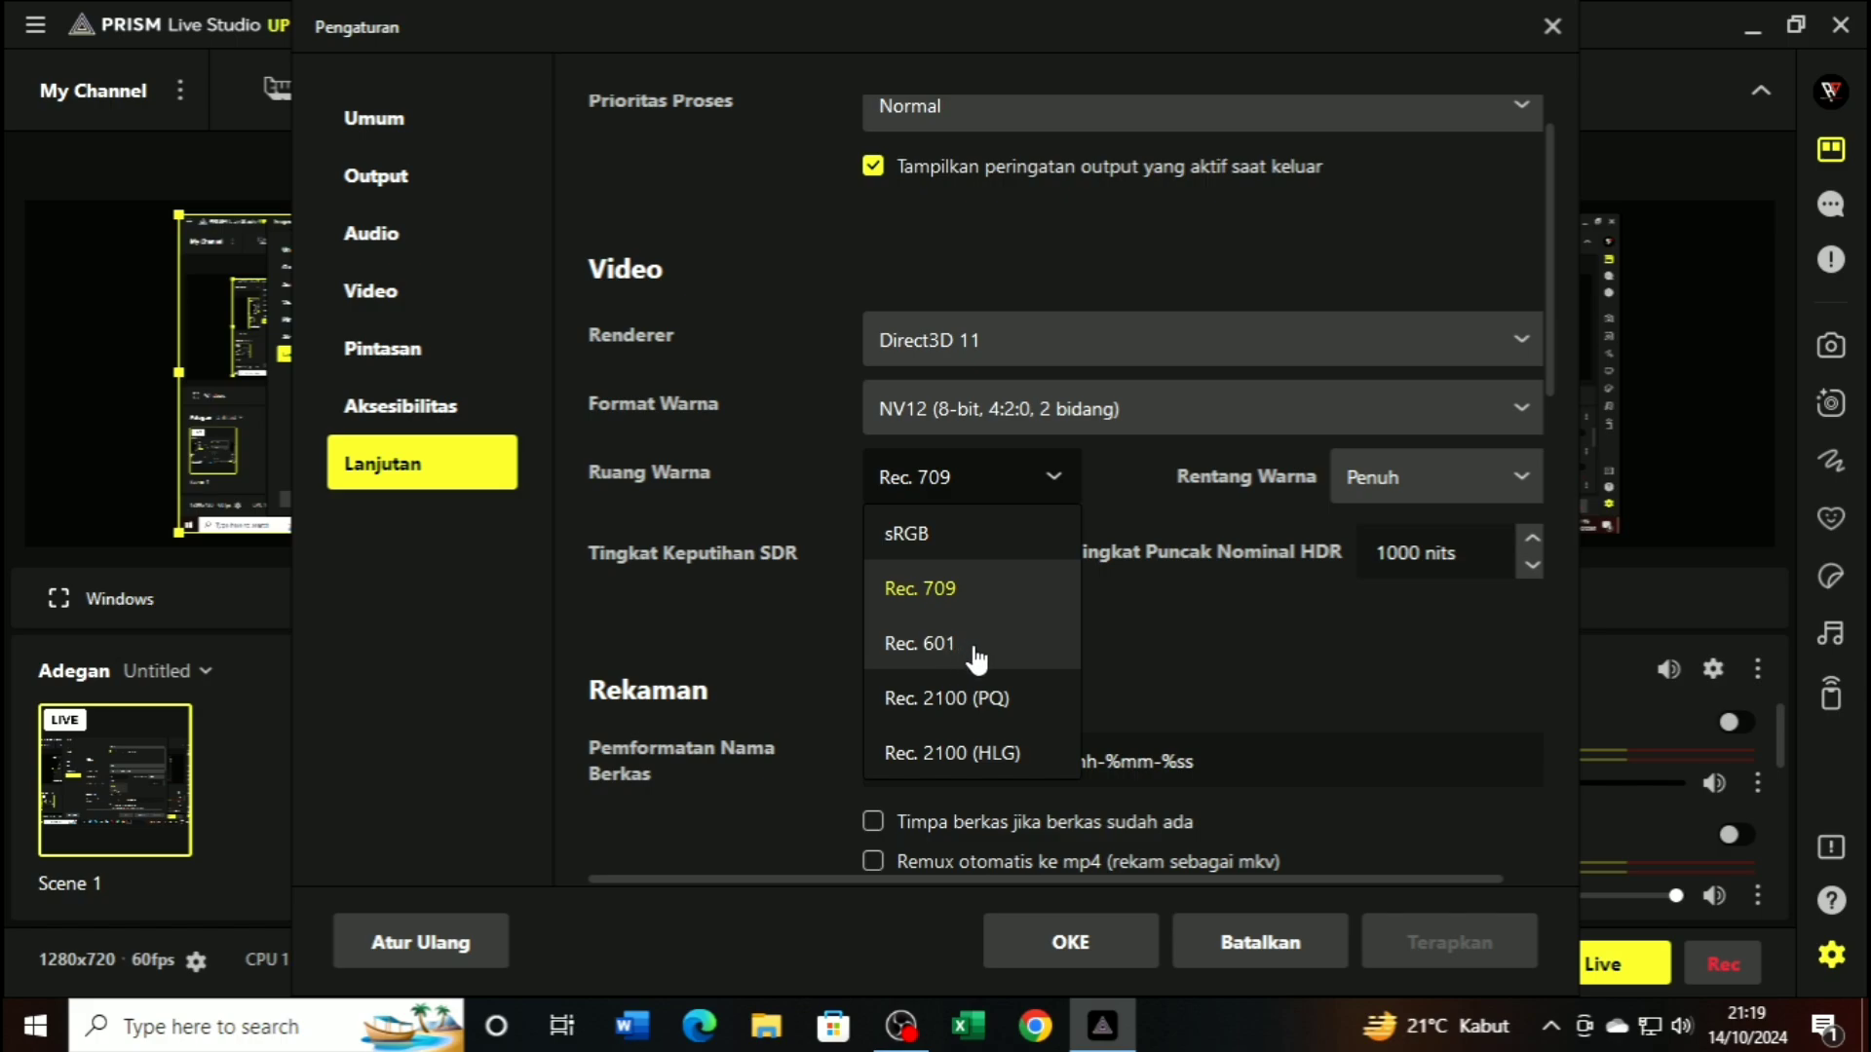
left_click(969, 596)
left_click(1477, 477)
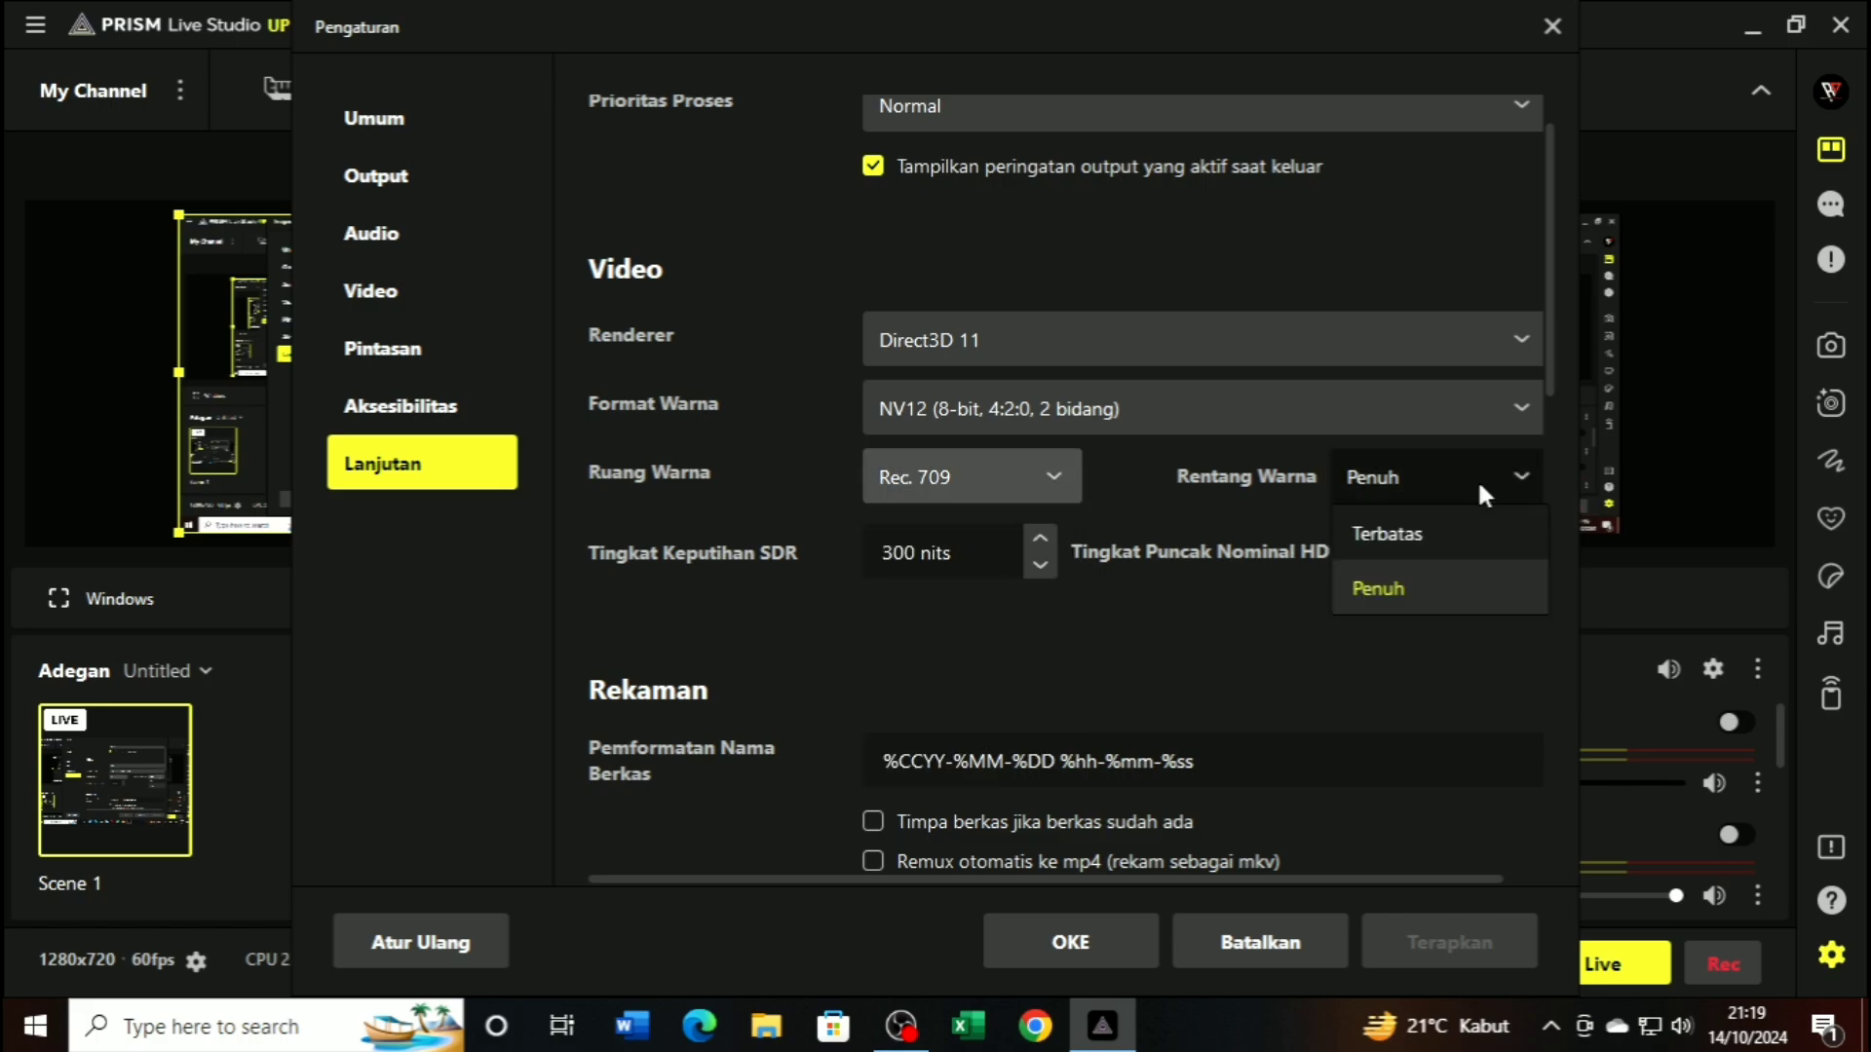
left_click(1403, 591)
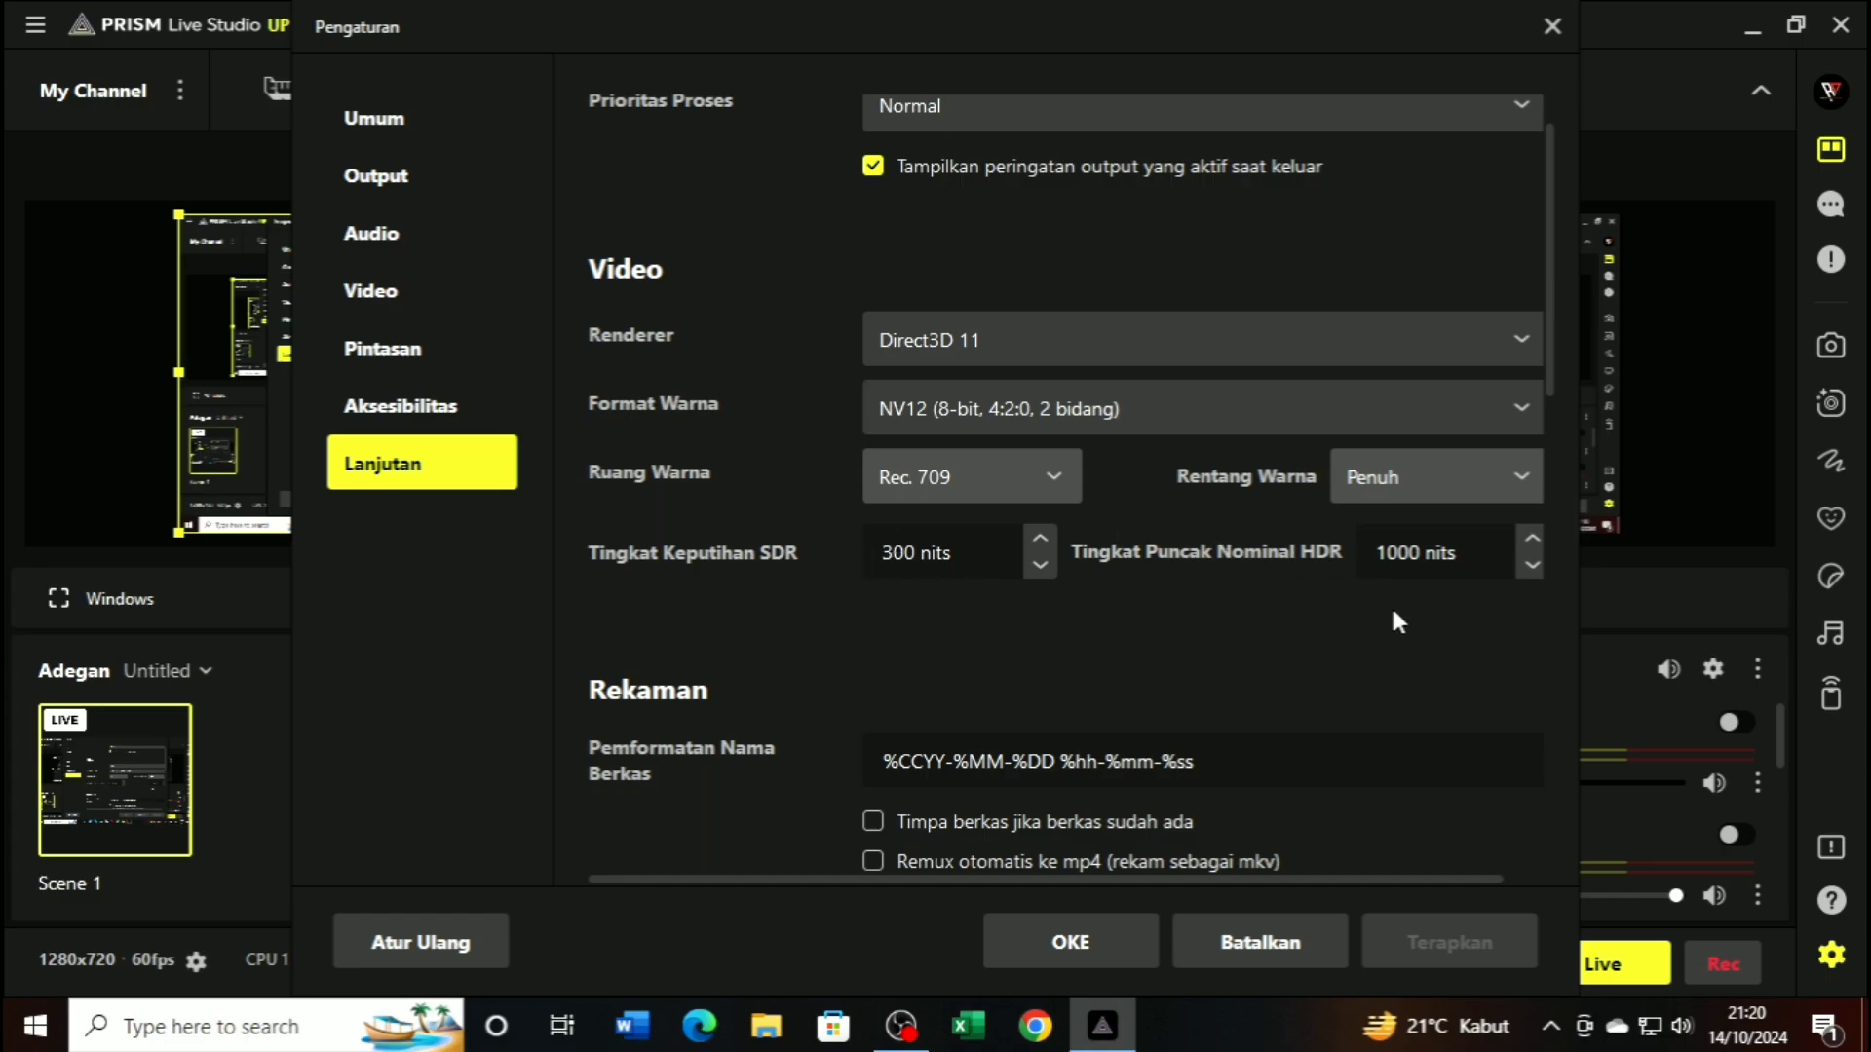
Look over the remaining advanced options for streaming delay, automatic reconnection and network, and accept the settings
scroll(1393, 612, "down", 6)
scroll(1391, 610, "down", 2)
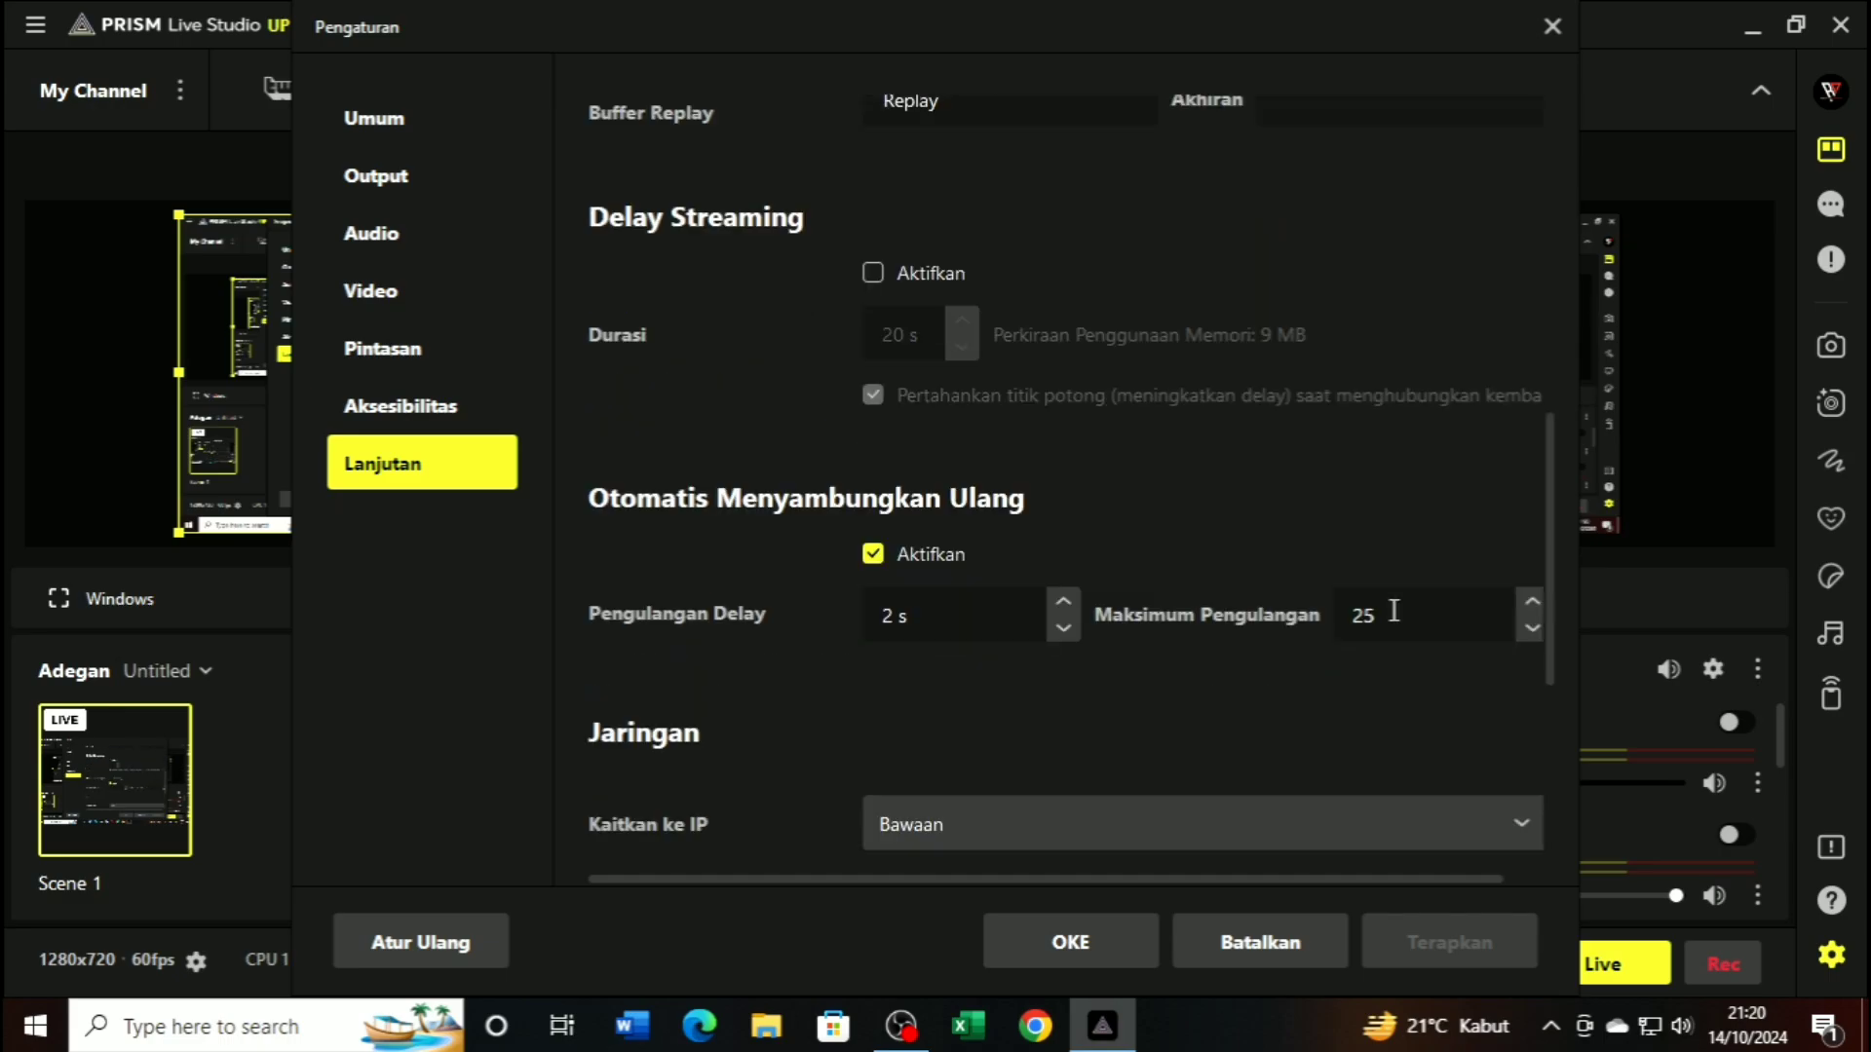
scroll(1386, 620, "down", 2)
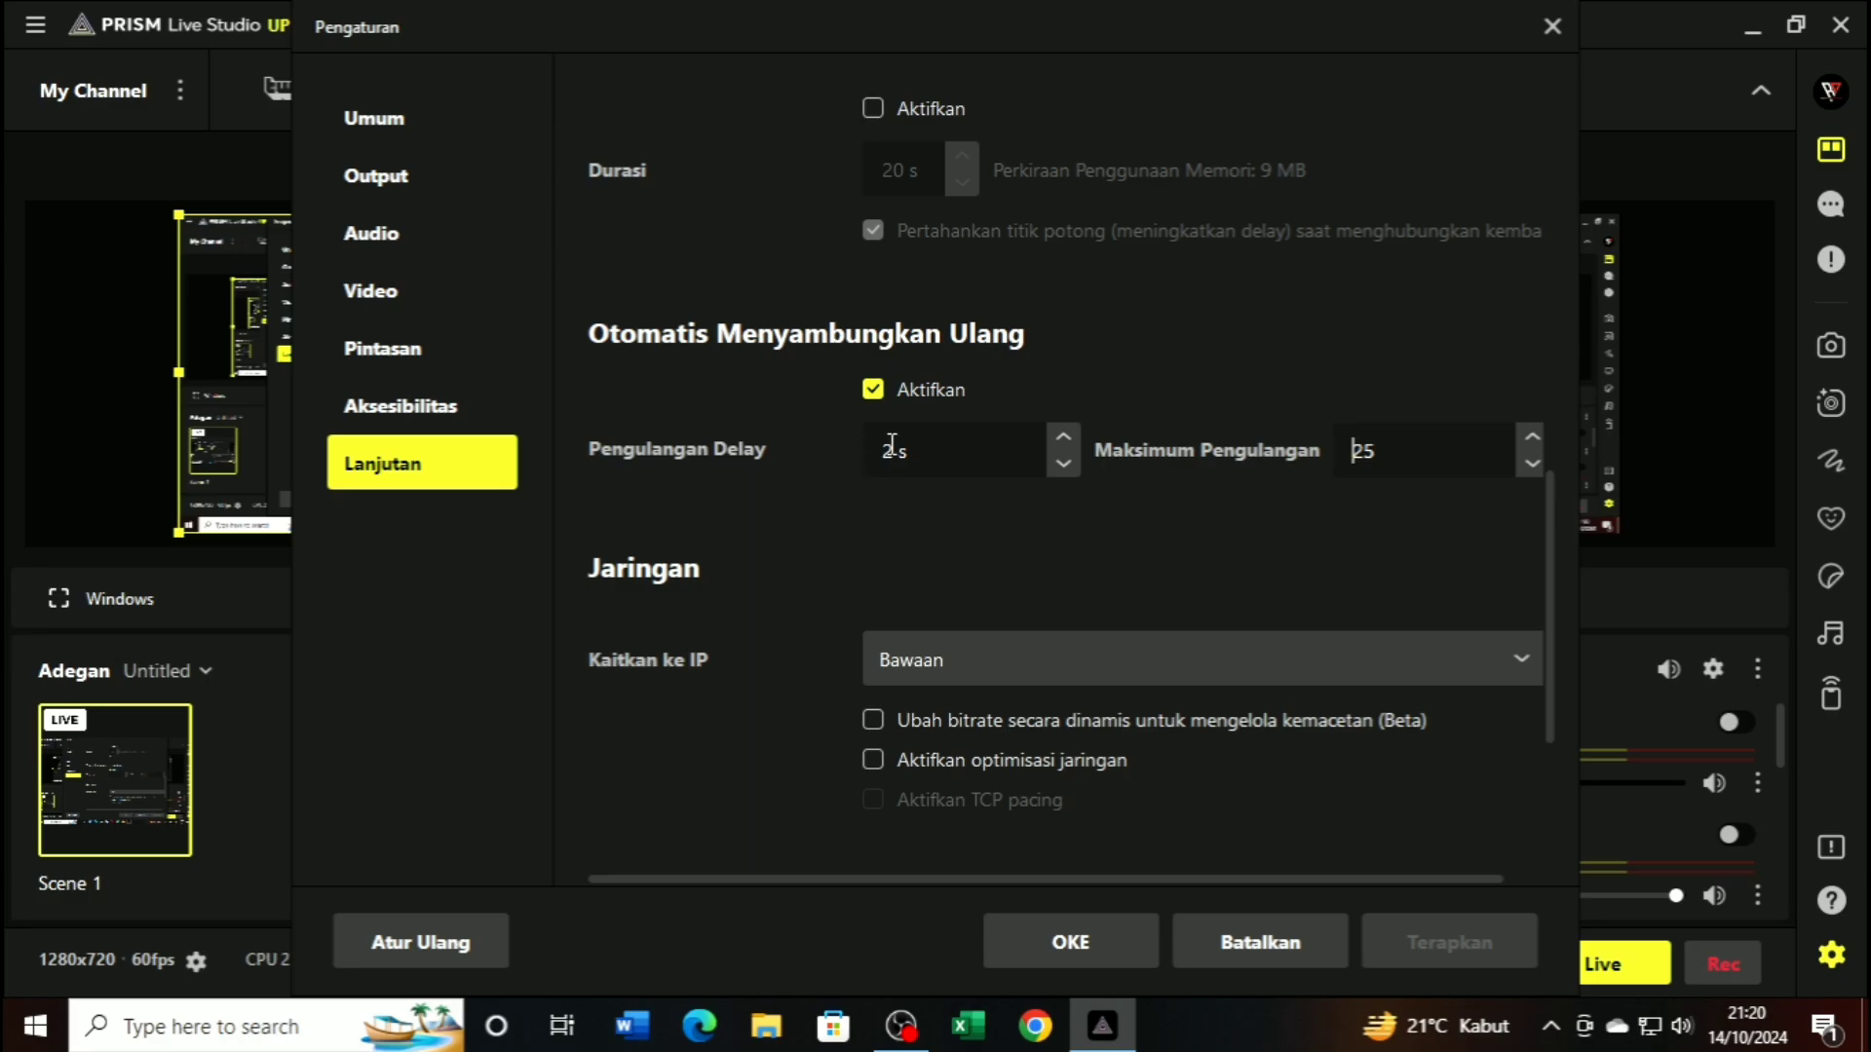
left_click(1058, 942)
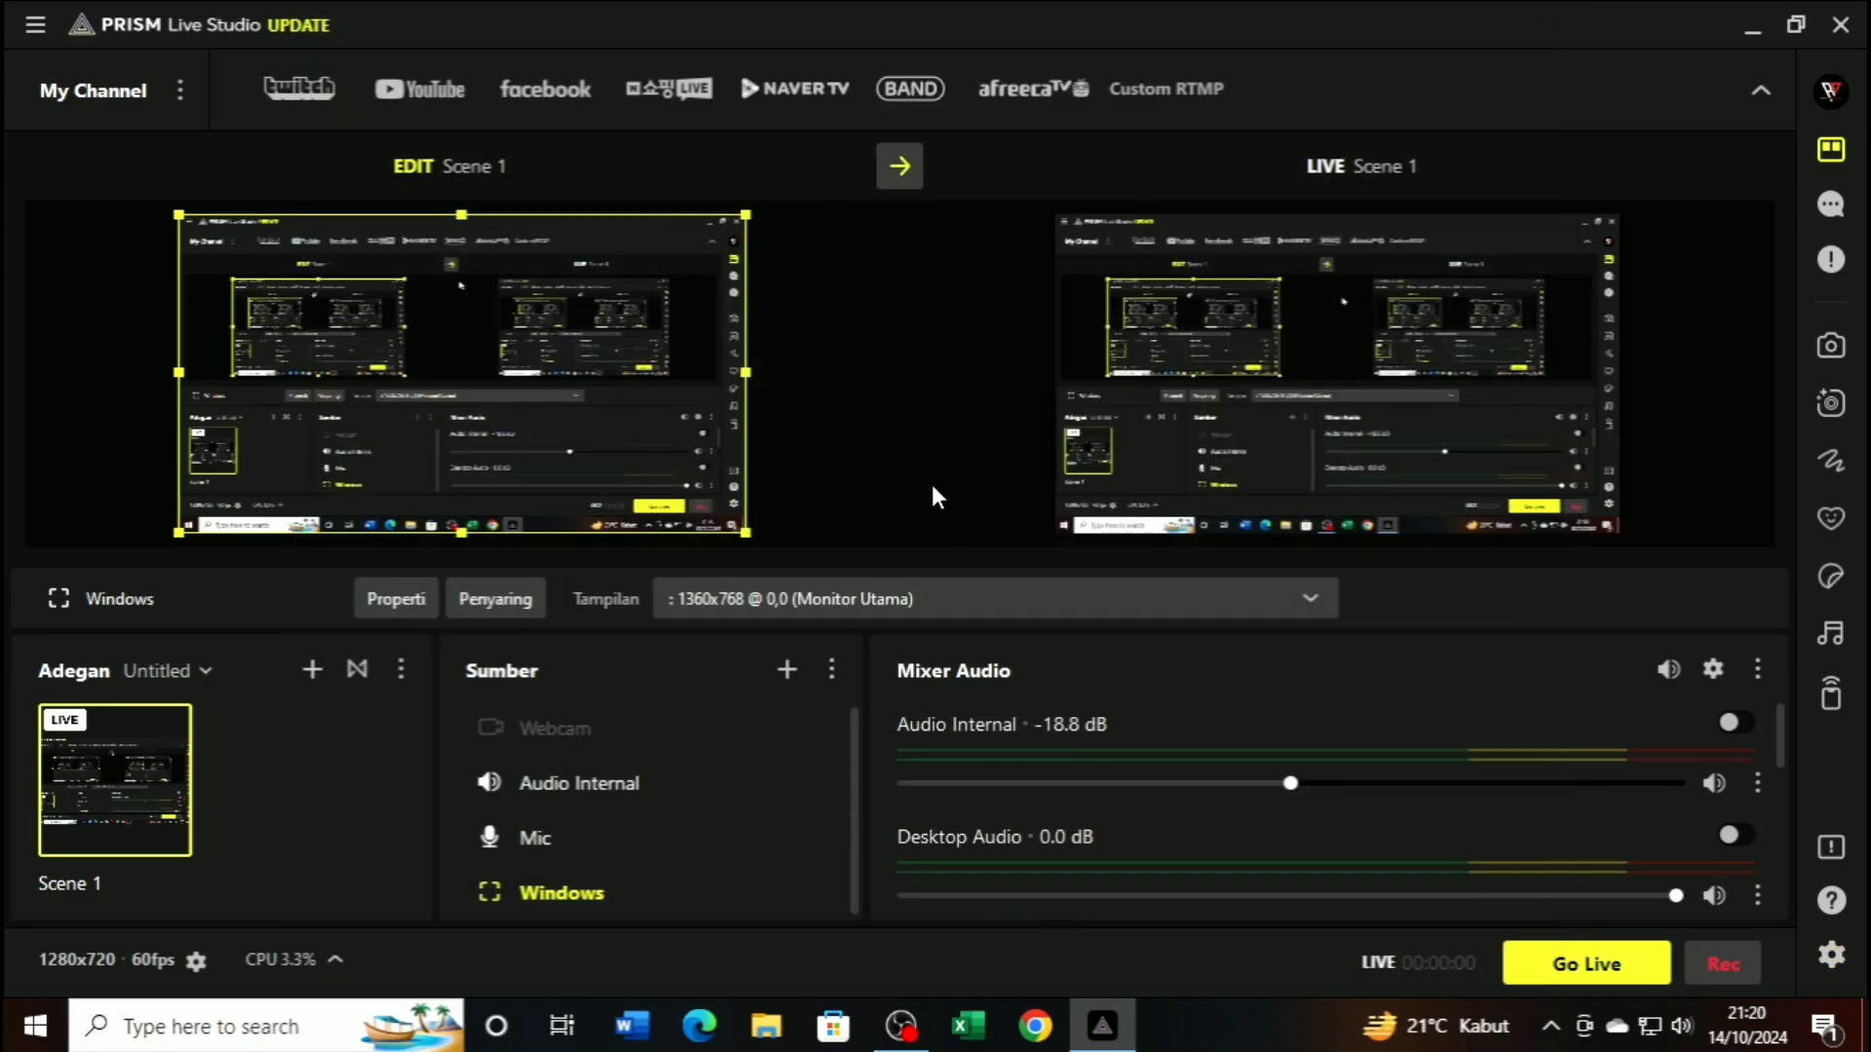